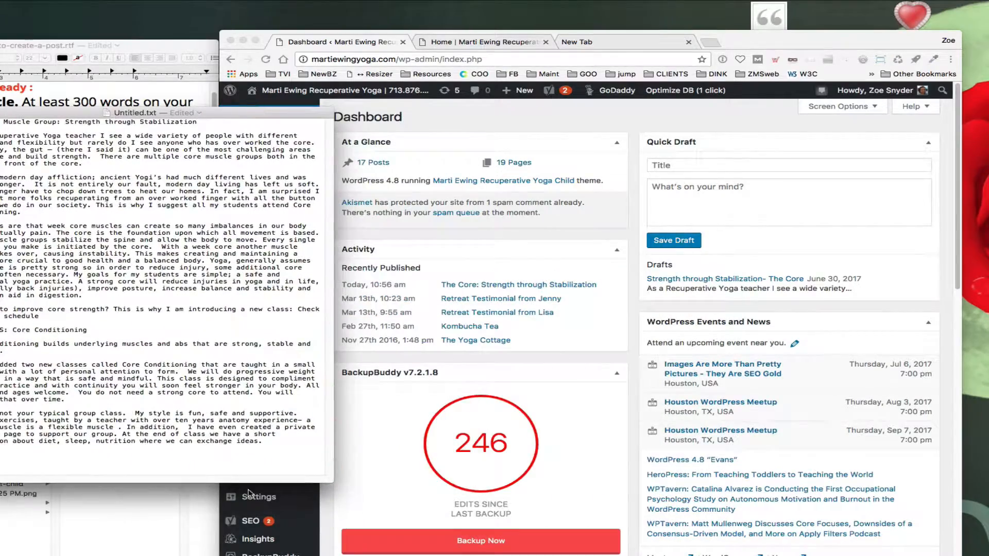
Step: Preview the core muscle images in the Ewing-images folder before returning to the site dashboard
left_click(114, 534)
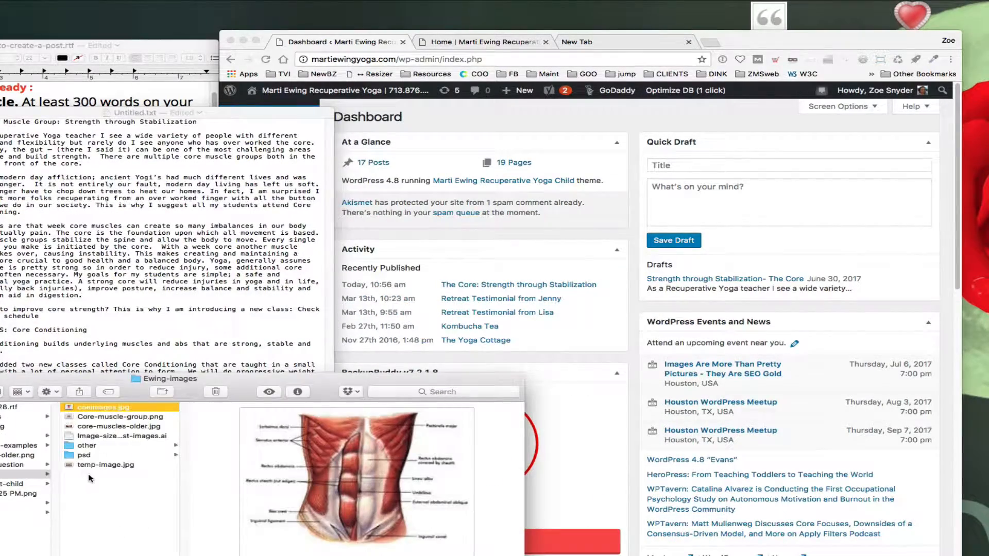
left_click(104, 417)
left_click(104, 427)
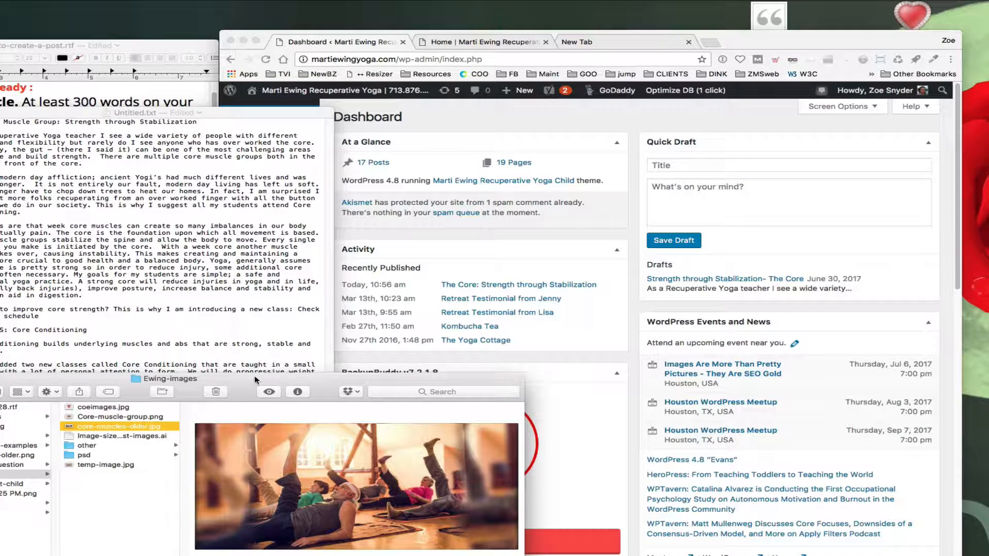
left_click_drag(244, 392, 222, 416)
left_click(583, 412)
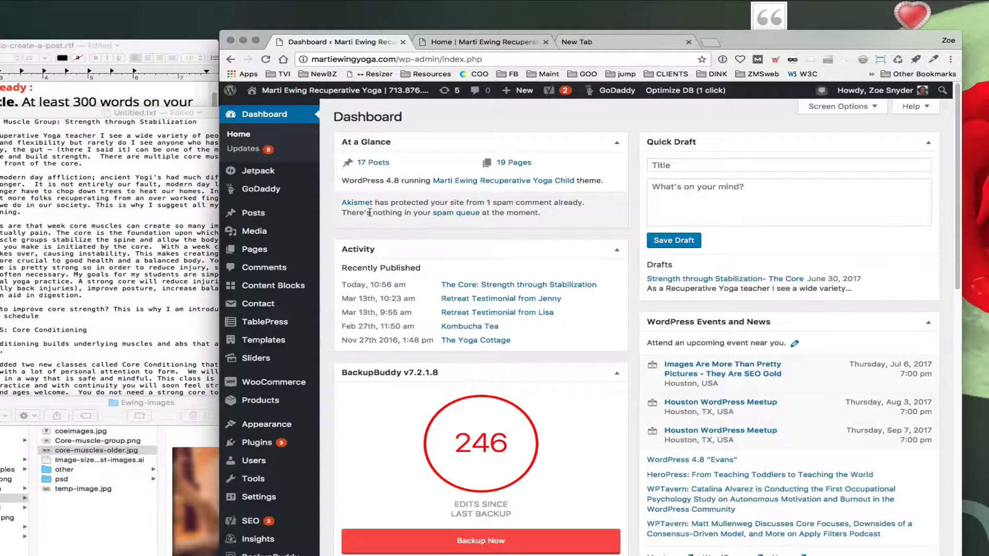
Step: Start a new blog post from the Posts section
mouse_move(251, 242)
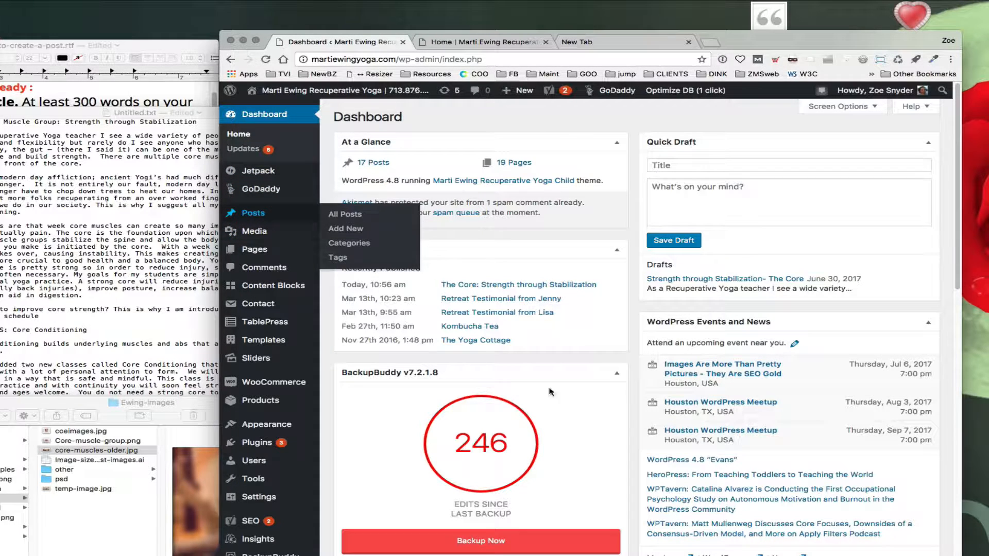
mouse_move(517, 97)
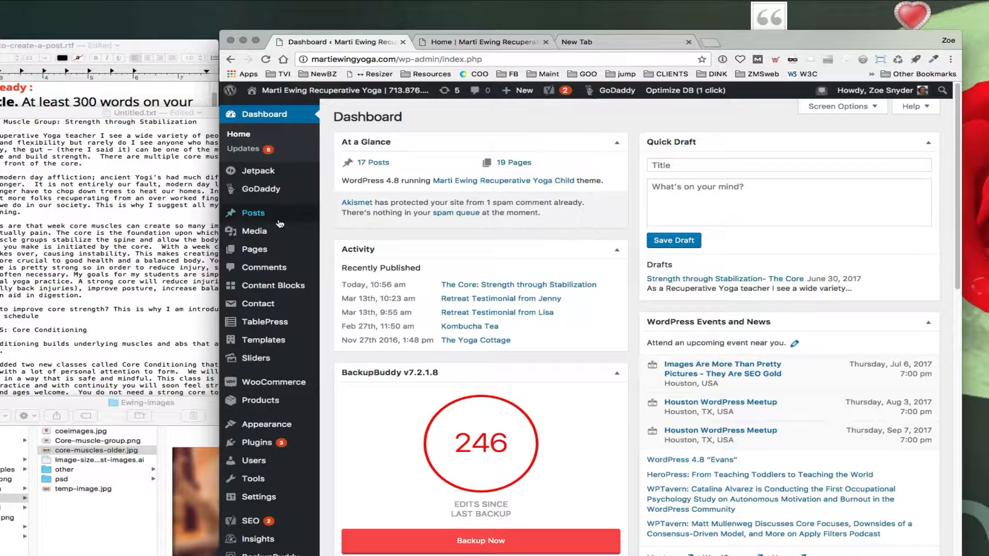
mouse_move(255, 217)
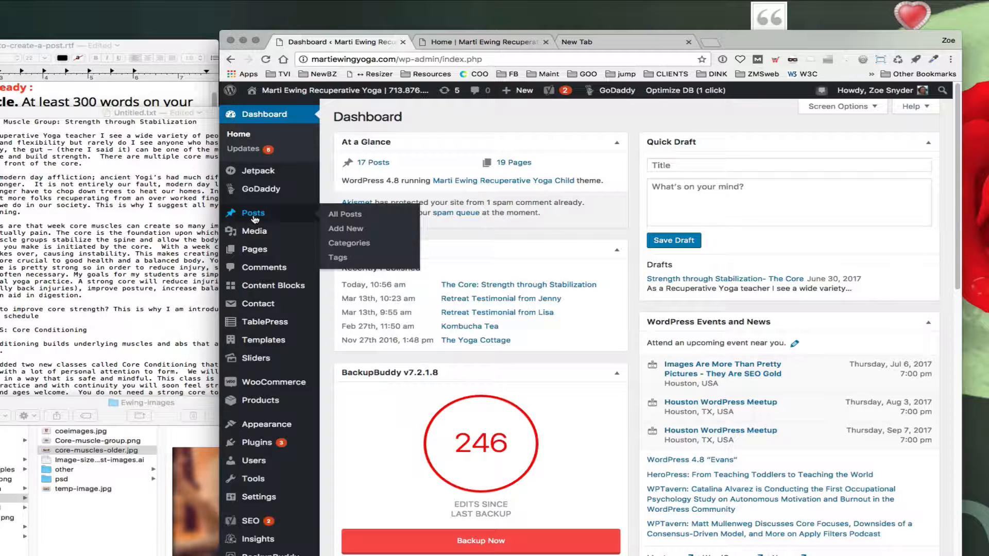
left_click(342, 229)
left_click_drag(748, 41, 745, 28)
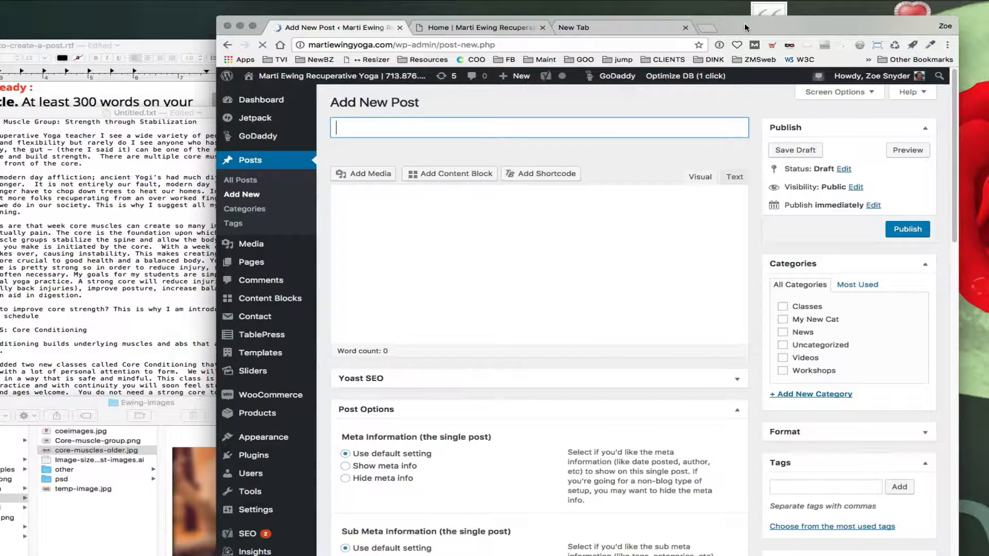
Step: Copy the heading from the text document and paste it as the post title
left_click(149, 277)
left_click_drag(245, 112, 54, 191)
key("super+c")
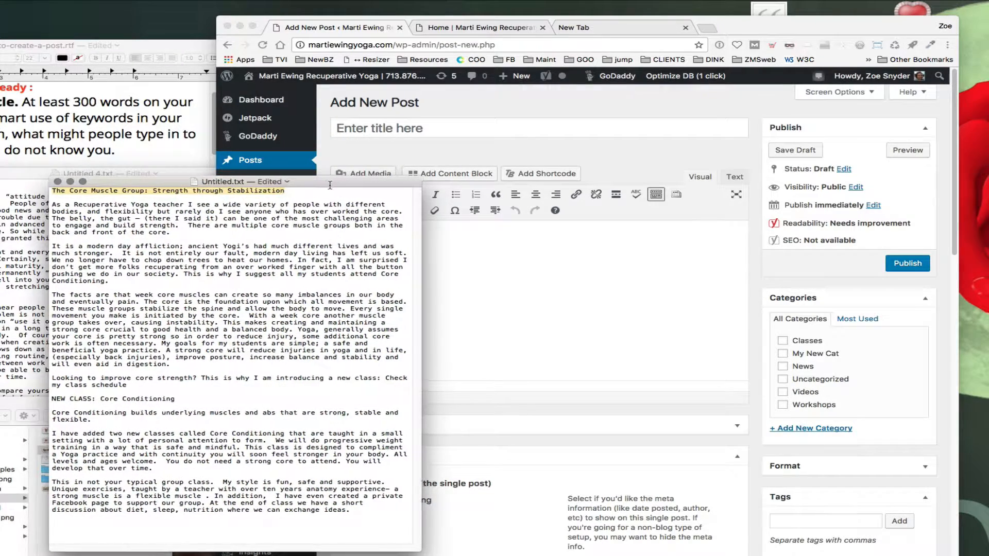
left_click_drag(331, 182, 287, 178)
left_click(362, 132)
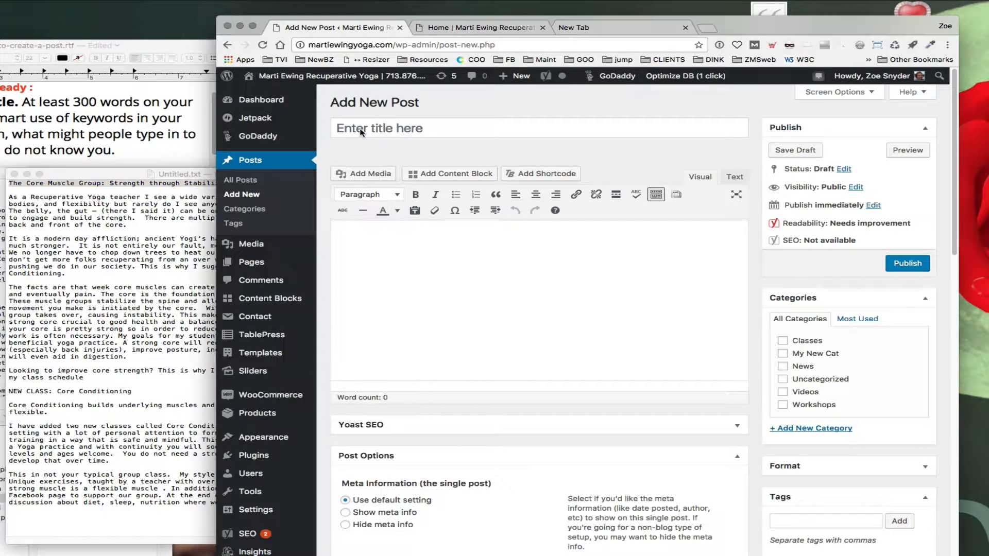
key("super+v")
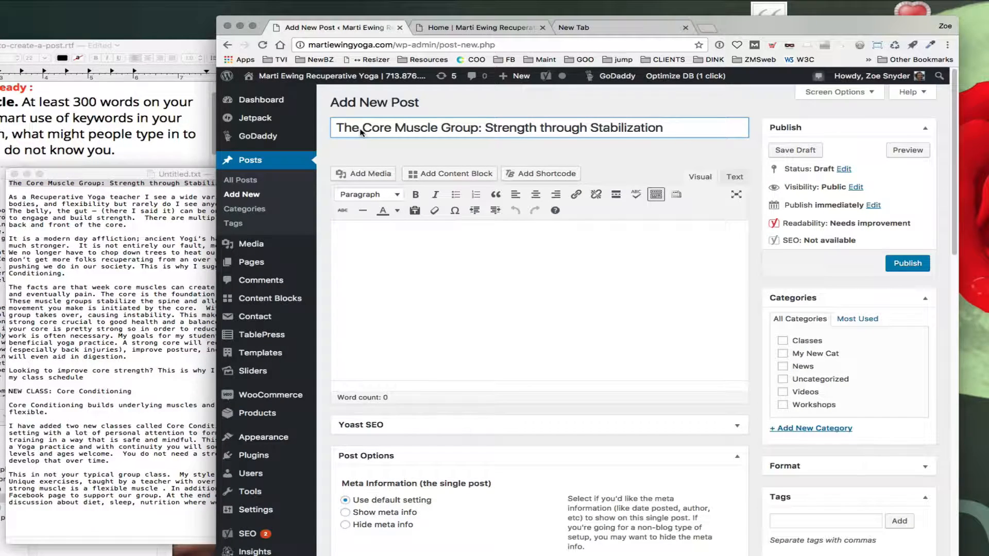
Step: Copy the article body from the text document and paste it into the post content
left_click(126, 277)
left_click_drag(273, 183, 403, 166)
left_click_drag(142, 184, 403, 511)
key("super+c")
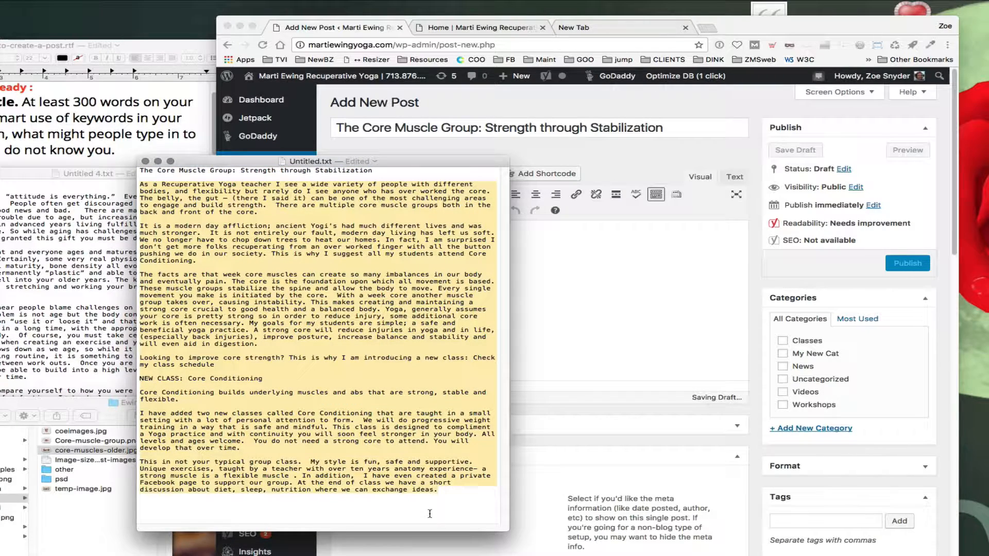
left_click_drag(443, 162, 61, 237)
left_click(477, 296)
left_click_drag(765, 29, 672, 29)
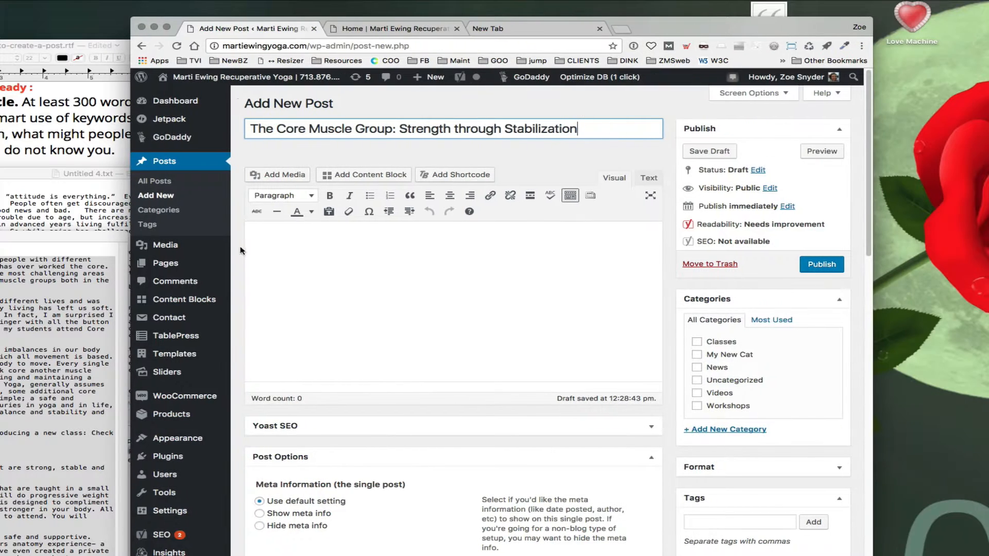
left_click(265, 240)
key("super+v")
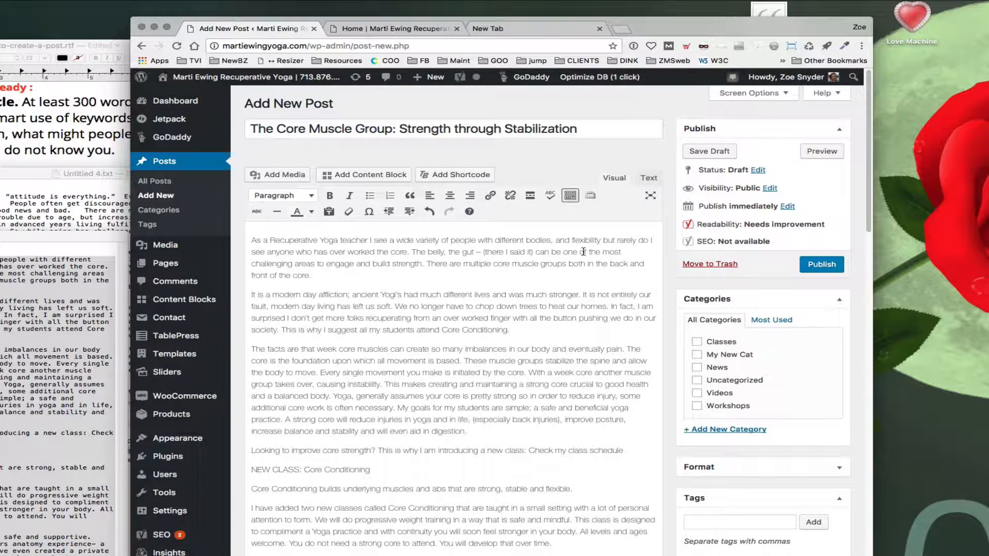
Step: Switch the editor to the Text view and save the post as a draft
left_click(648, 181)
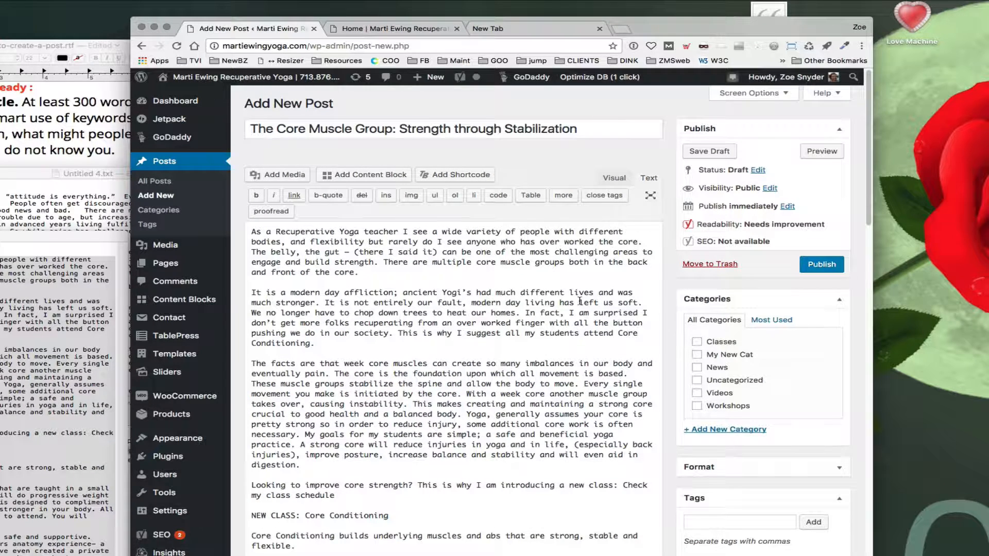
left_click(614, 178)
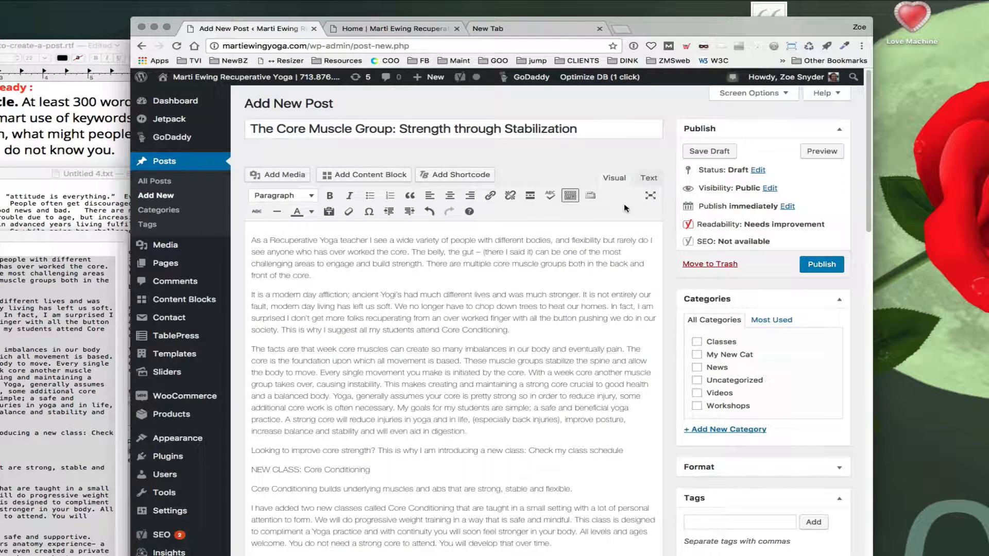
left_click(648, 178)
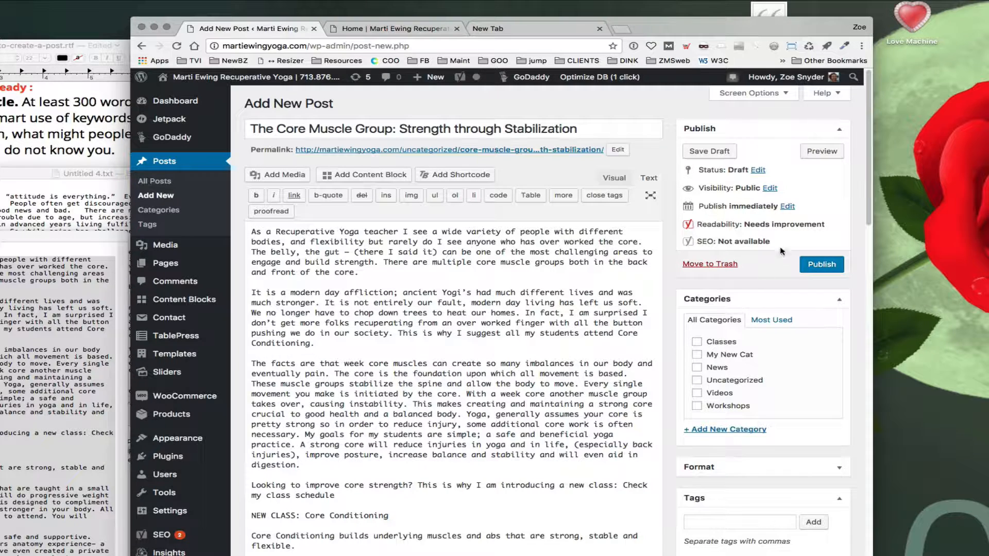
left_click(706, 155)
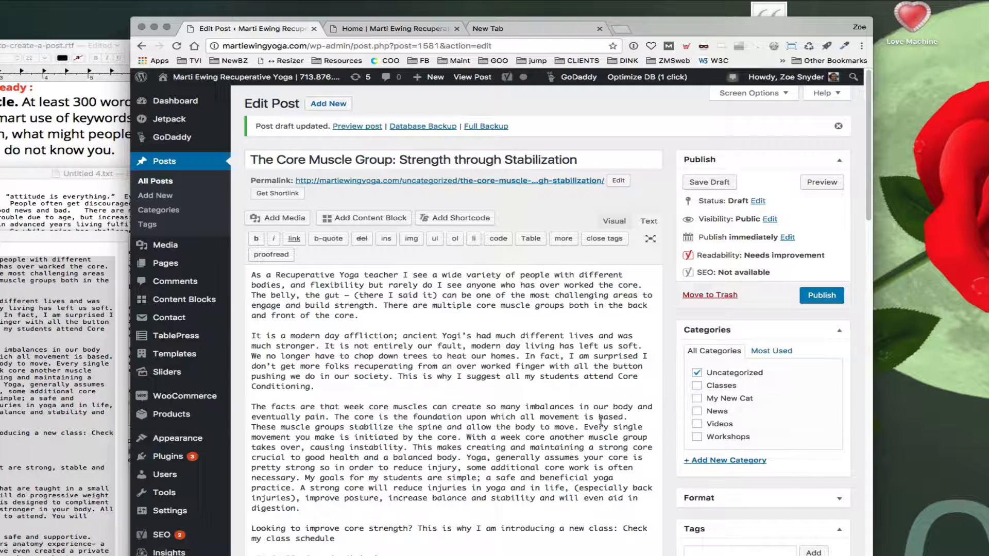
Step: Add a new category named Yoga and uncheck Uncategorized for the post
left_click(718, 463)
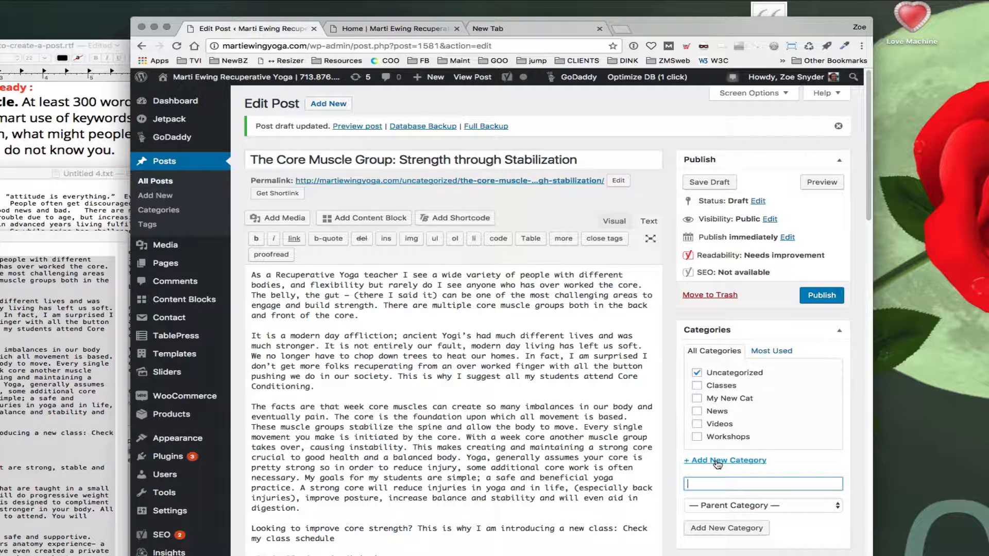
type("yoga")
type("Y")
left_click(721, 530)
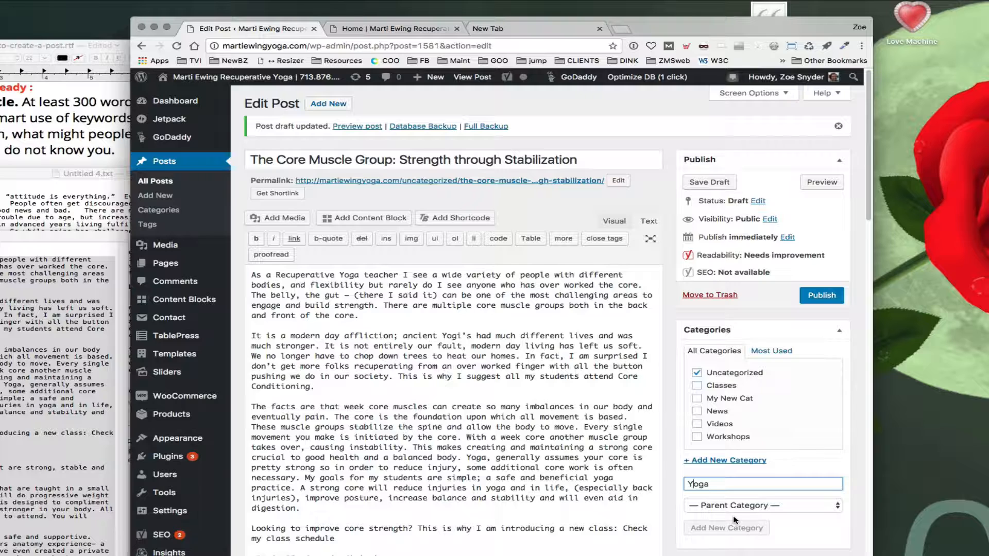
left_click(696, 387)
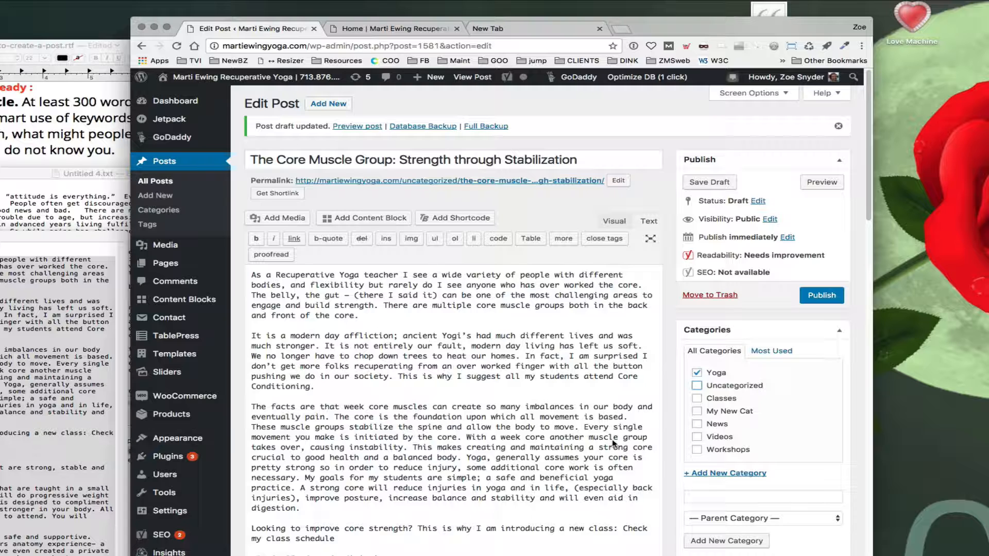
Step: Save the post draft again with the new category
left_click_drag(669, 34, 685, 23)
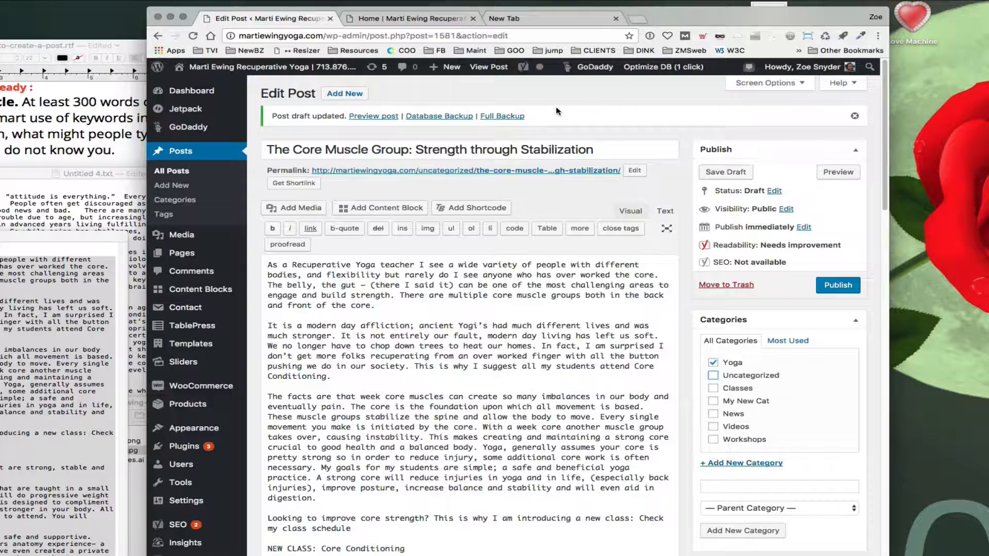
left_click_drag(334, 282, 562, 542)
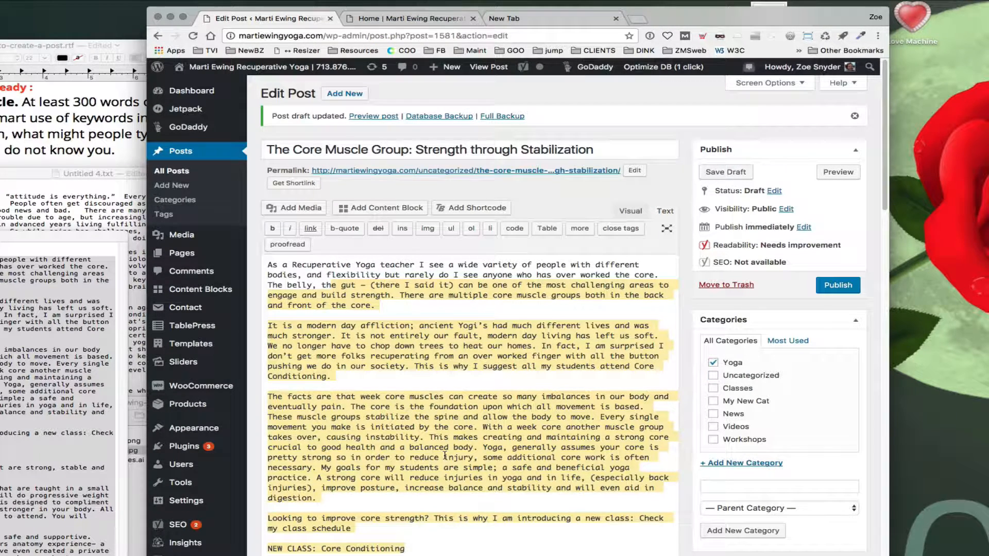
left_click(718, 171)
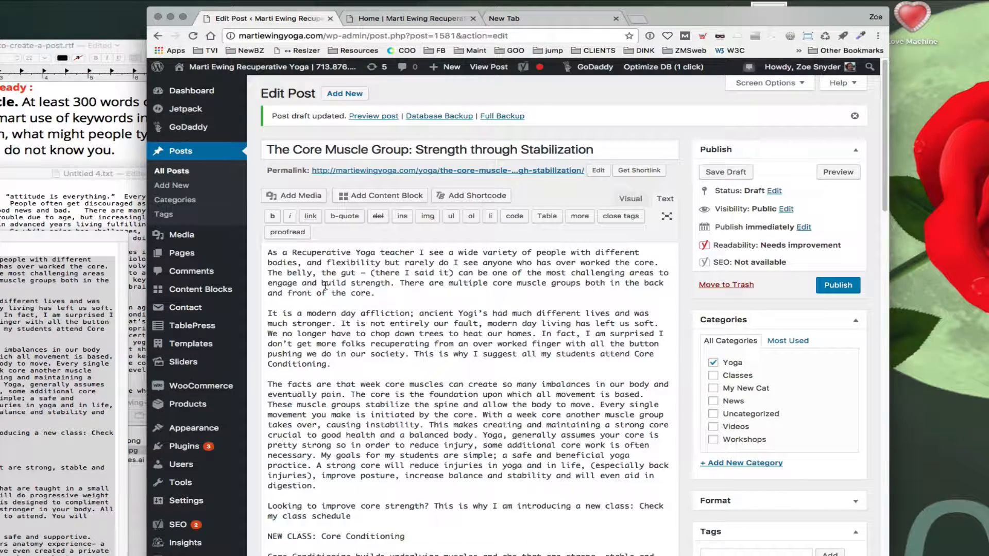
Step: Close the empty browser tab and open a preview of the post
left_click(472, 19)
left_click(473, 19)
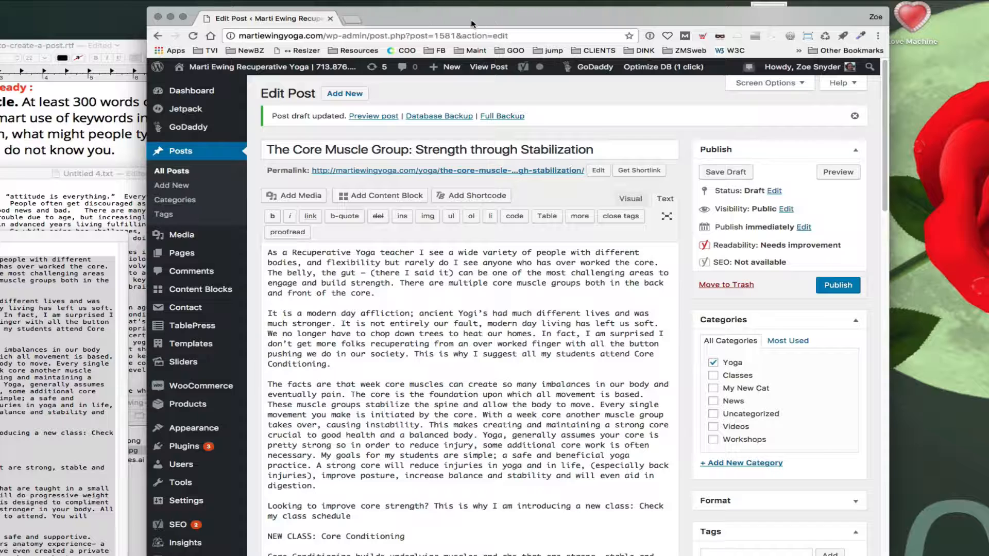
left_click(382, 177)
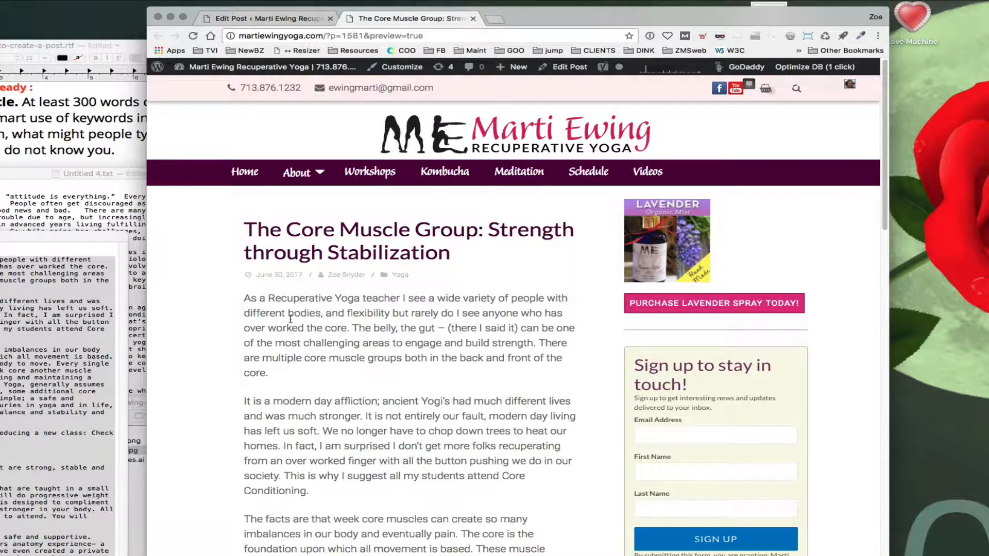
Step: Scroll through the post preview to review the formatted text
scroll(212, 369, "down", 3)
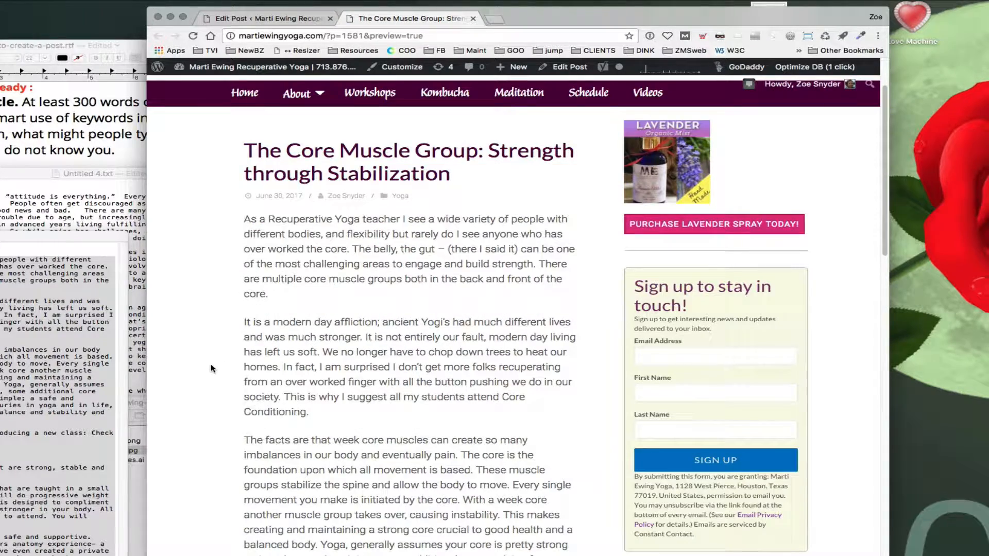
scroll(213, 369, "down", 7)
scroll(213, 369, "up", 10)
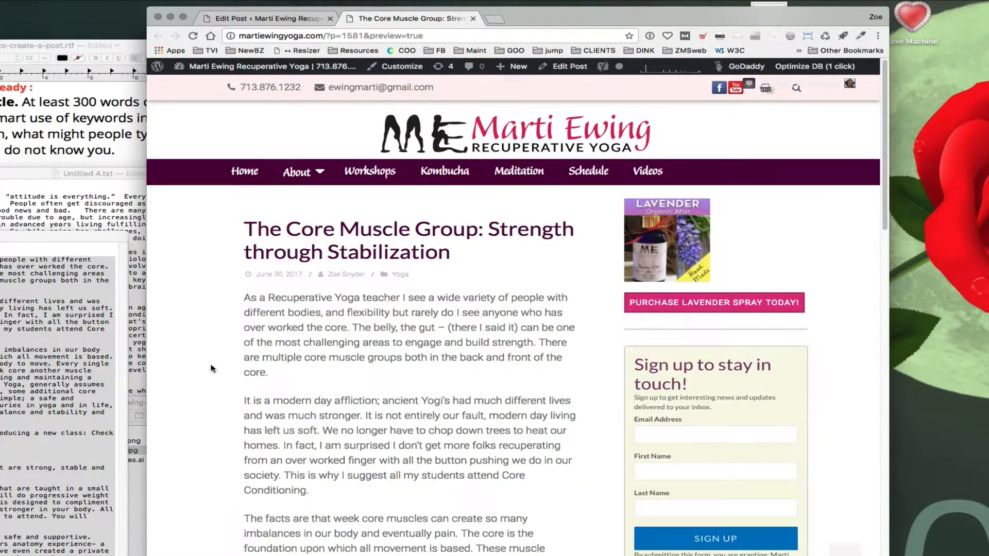
scroll(213, 368, "down", 8)
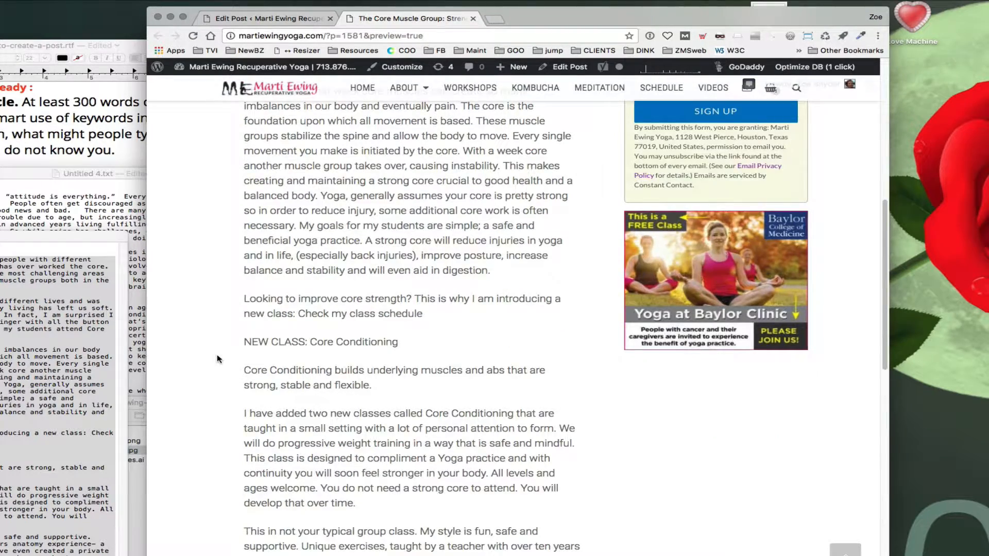
scroll(217, 359, "up", 8)
scroll(217, 359, "down", 3)
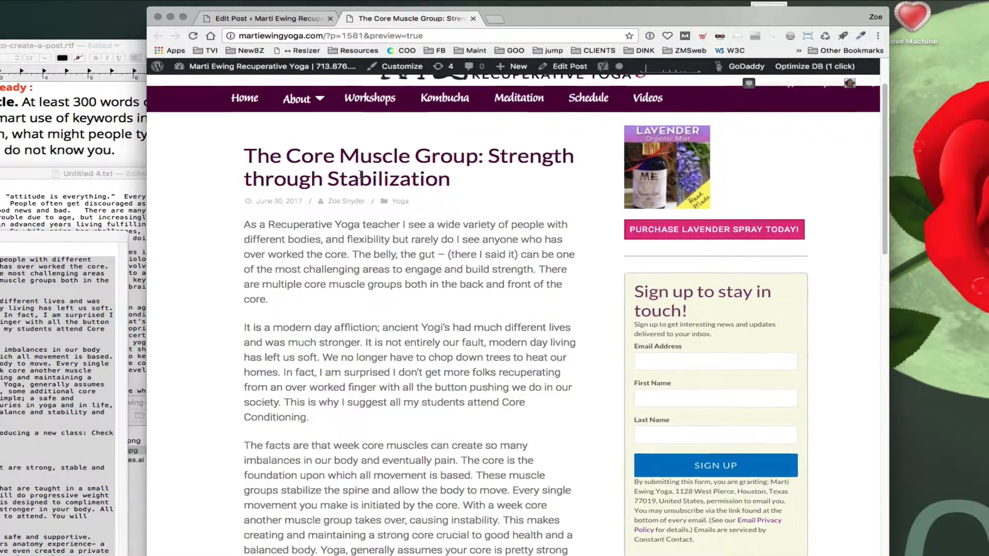
scroll(363, 134, "up", 3)
scroll(360, 178, "down", 2)
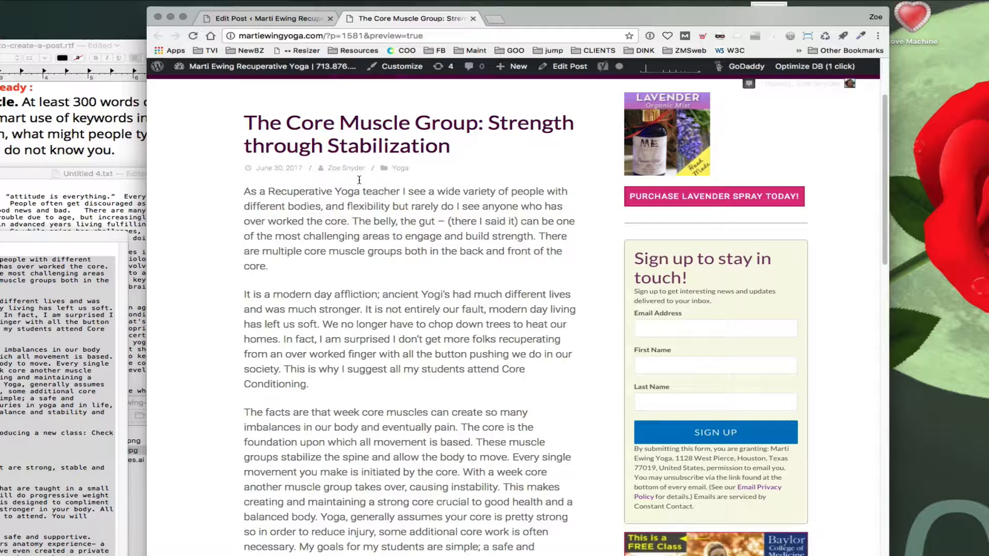
scroll(360, 182, "down", 2)
scroll(360, 186, "down", 1)
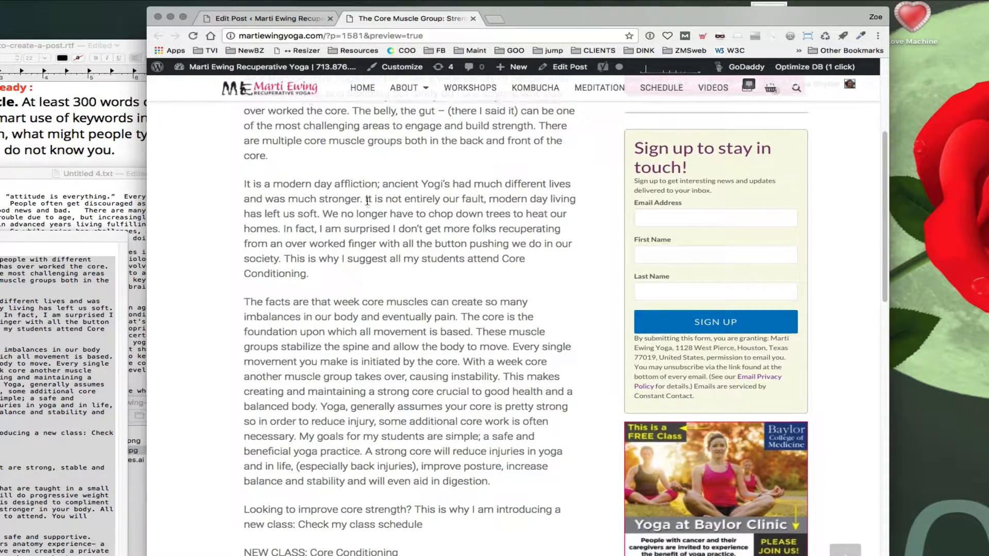
scroll(368, 201, "up", 4)
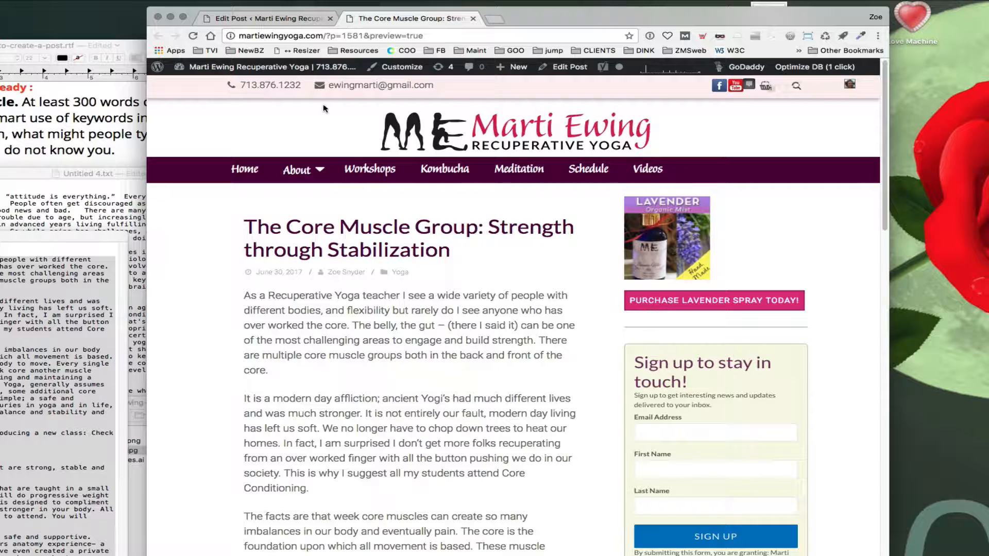
Step: Return to the post editor and change the post's author to the other site owner's user account
left_click(268, 18)
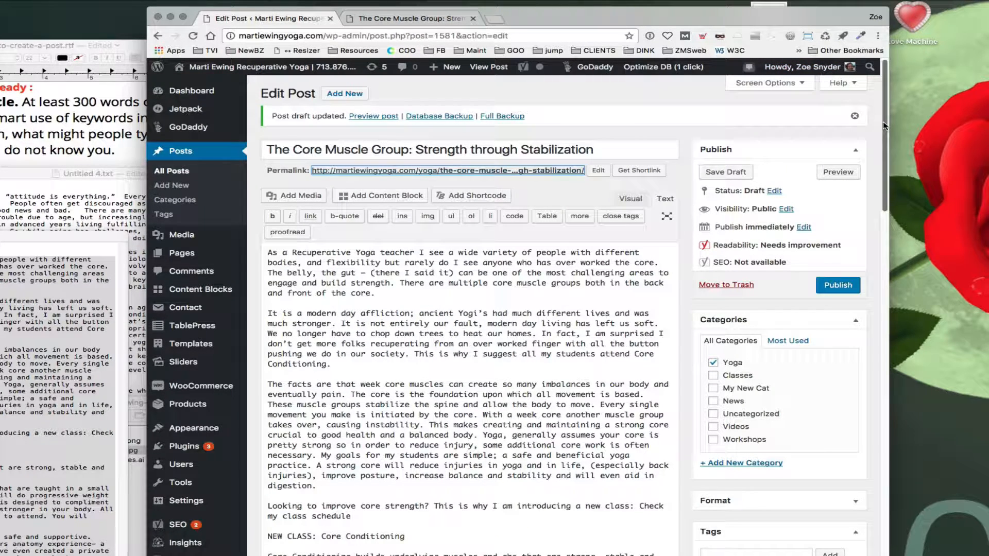
left_click_drag(884, 124, 851, 519)
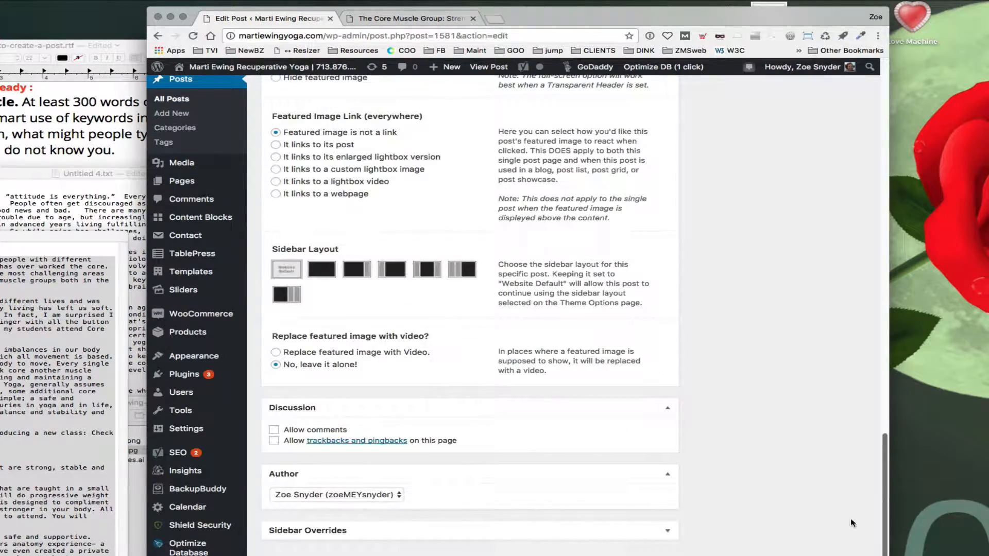
left_click(398, 495)
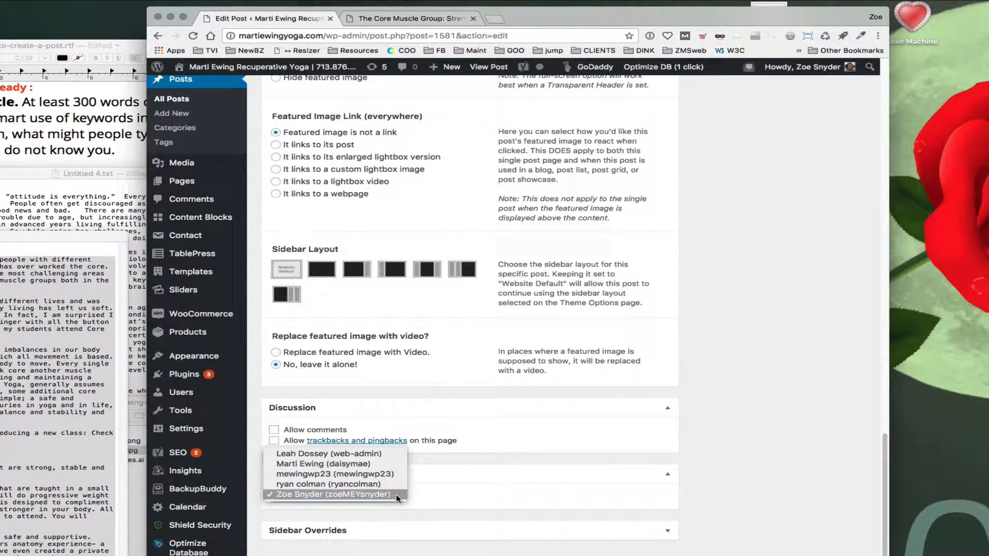
left_click(294, 463)
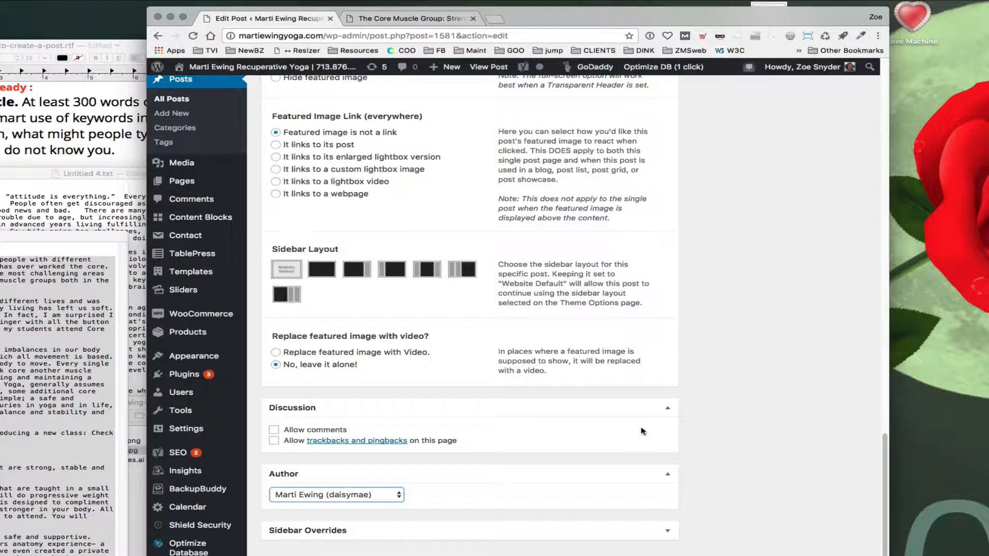
Step: Compare the 'NEW CLASS: Core Conditioning' line in the editor with how it appears in the post preview
scroll(643, 430, "up", 15)
scroll(643, 430, "up", 4)
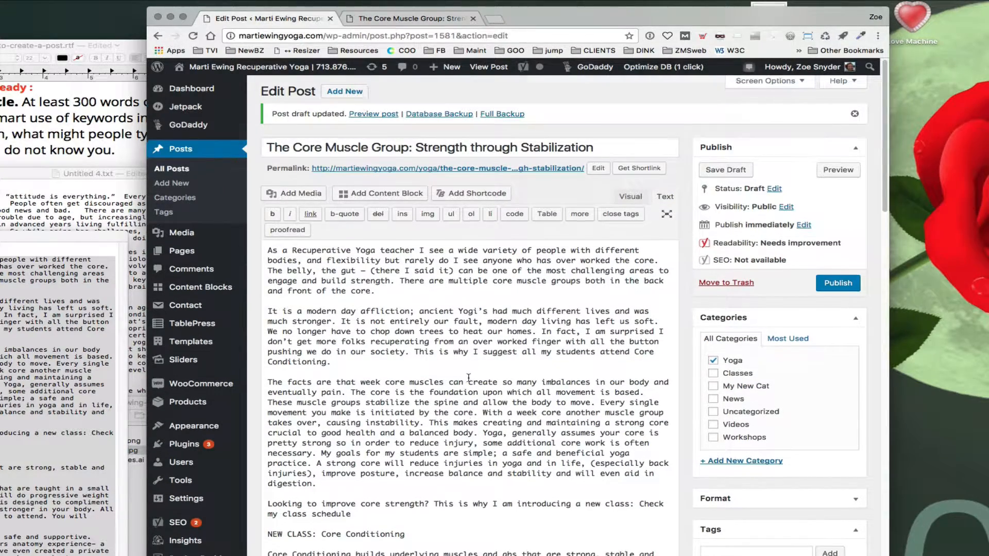
scroll(467, 365, "down", 4)
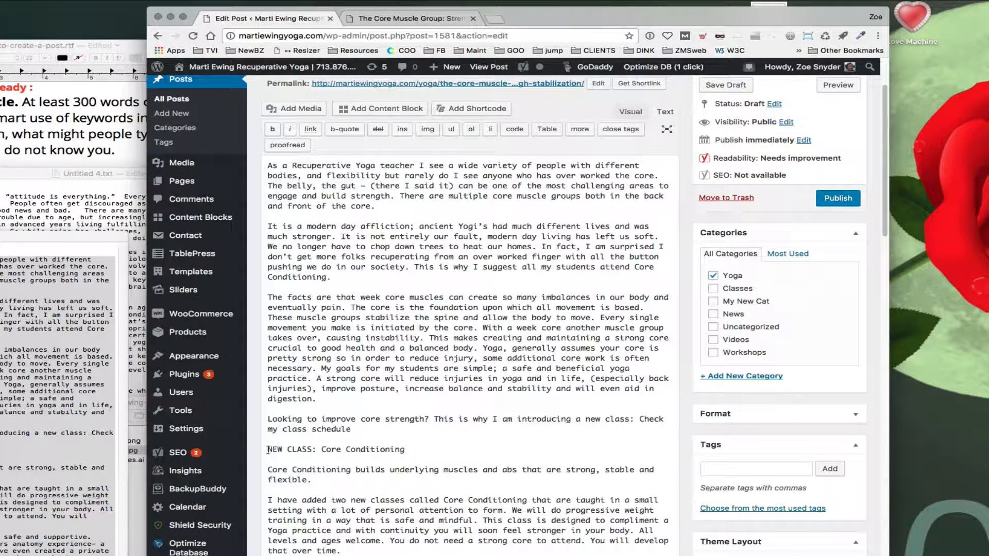
left_click_drag(268, 450, 419, 450)
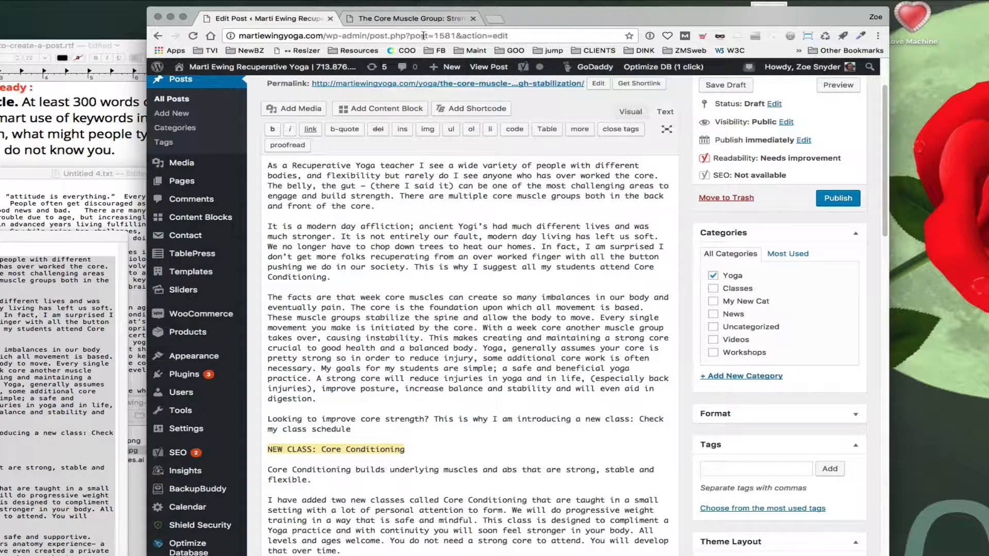
left_click(415, 19)
scroll(397, 402, "down", 5)
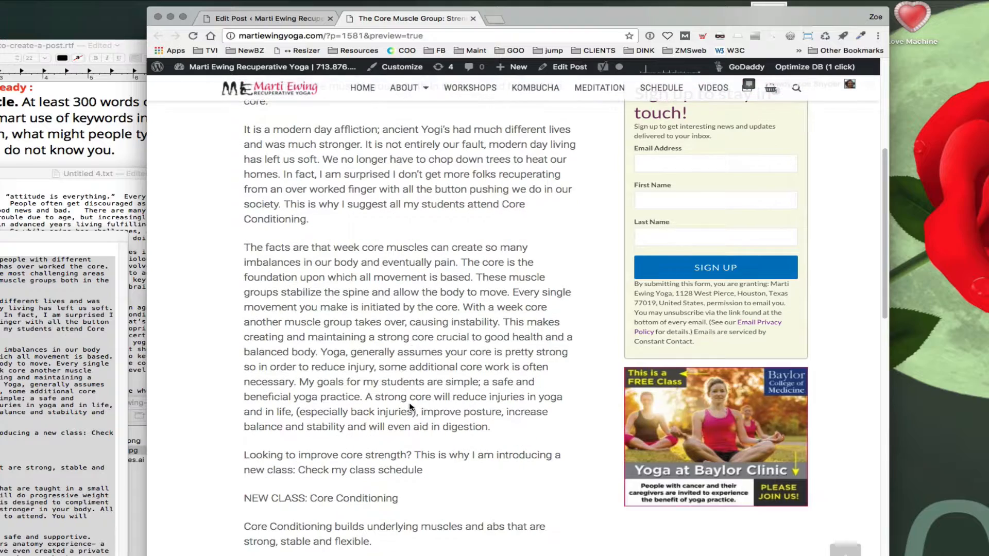
left_click(267, 18)
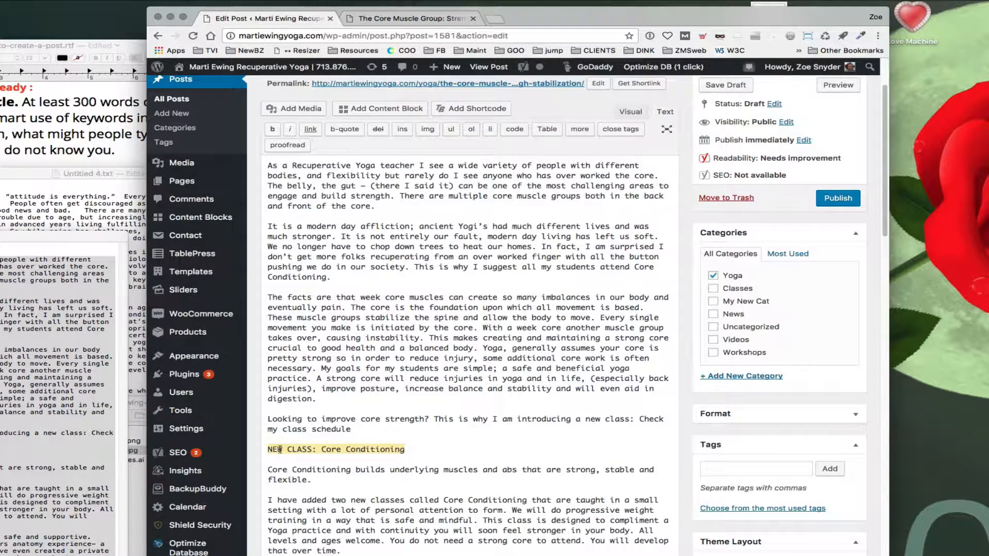
Step: Switch to the visual editor and format the 'NEW CLASS: Core Conditioning' line as Heading 3
left_click(631, 113)
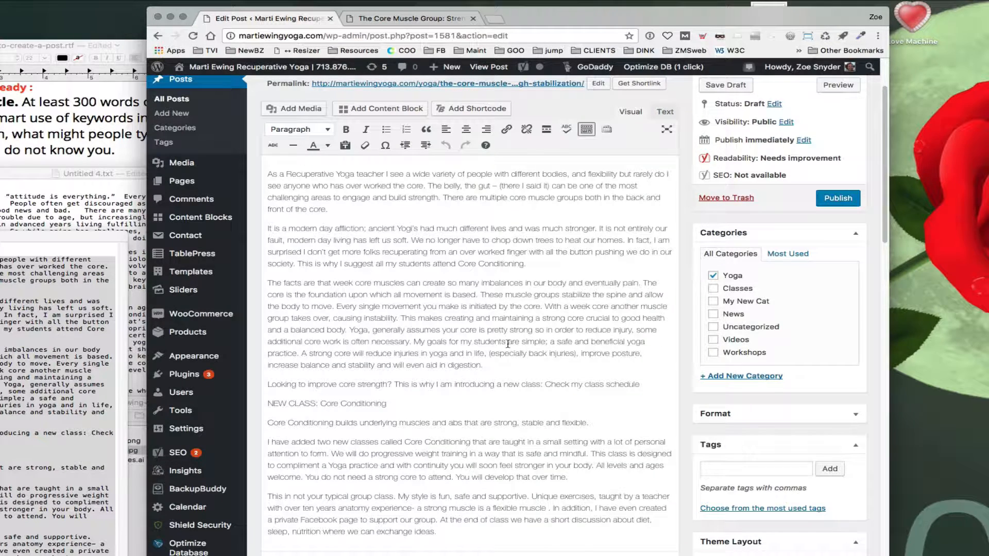
left_click_drag(389, 407, 265, 405)
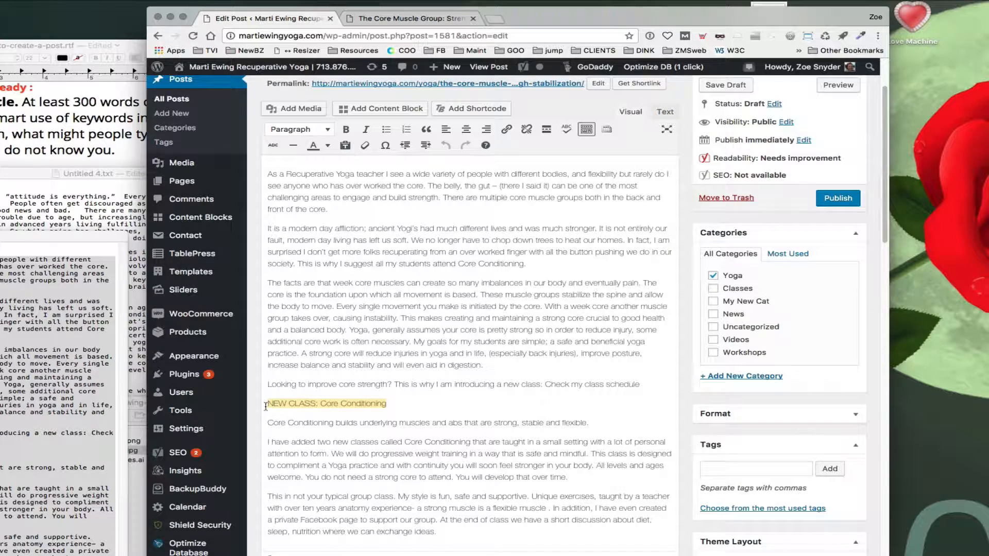
left_click(299, 129)
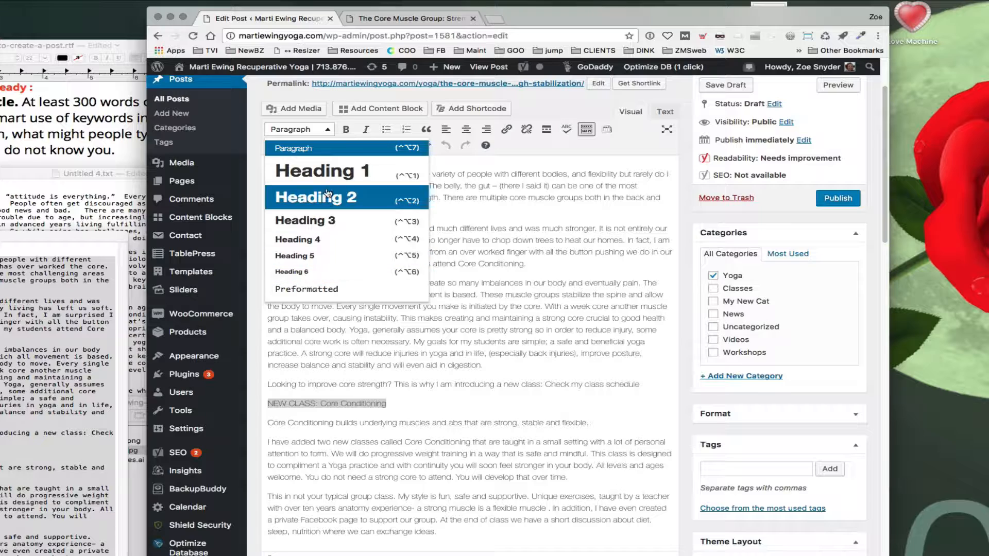
left_click(305, 222)
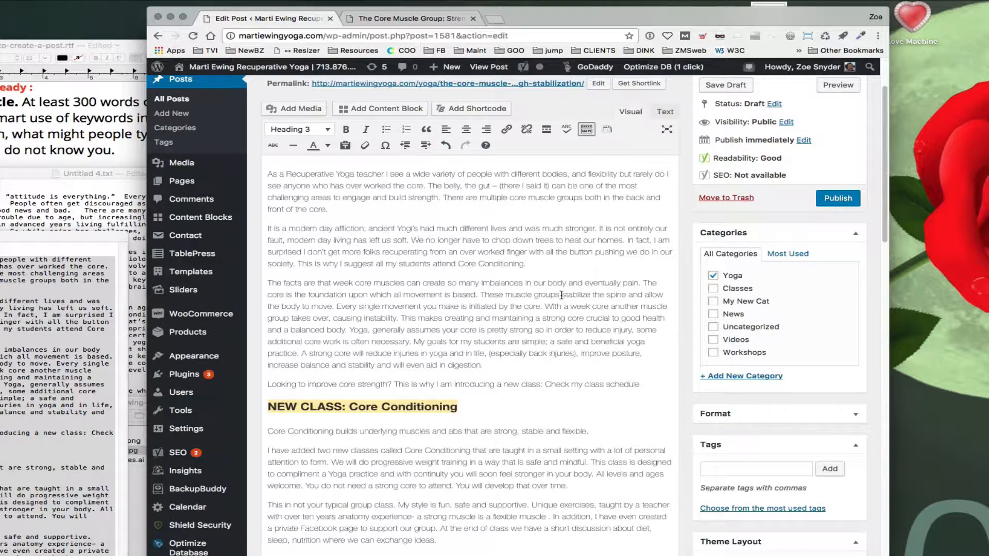
scroll(559, 292, "up", 2)
left_click_drag(595, 151, 235, 149)
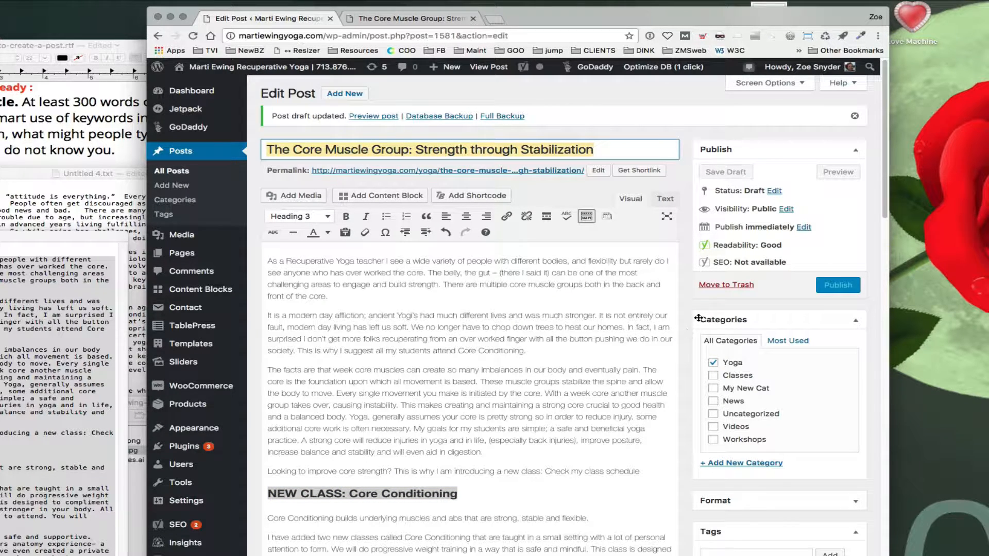
left_click_drag(296, 317, 428, 318)
left_click_drag(454, 396, 512, 386)
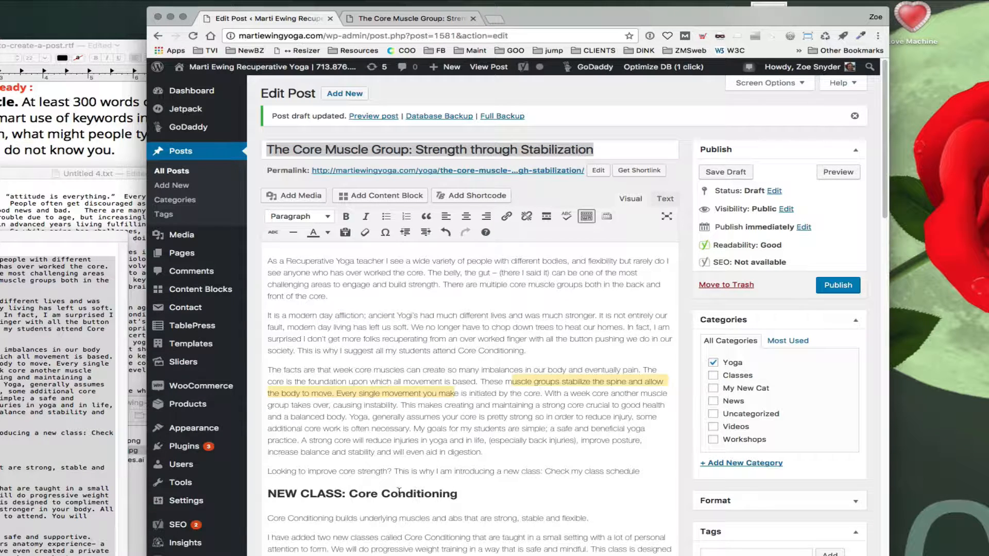
left_click(328, 219)
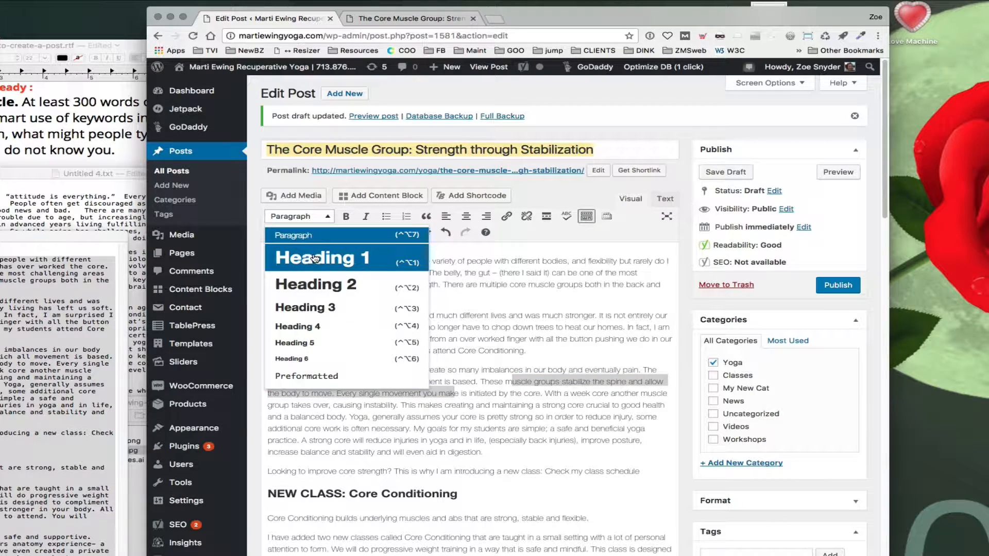
left_click(542, 241)
Step: Format the sentence 'Core Conditioning builds underlying muscles and abs…' as a blockquote and save the draft
scroll(325, 451, "down", 3)
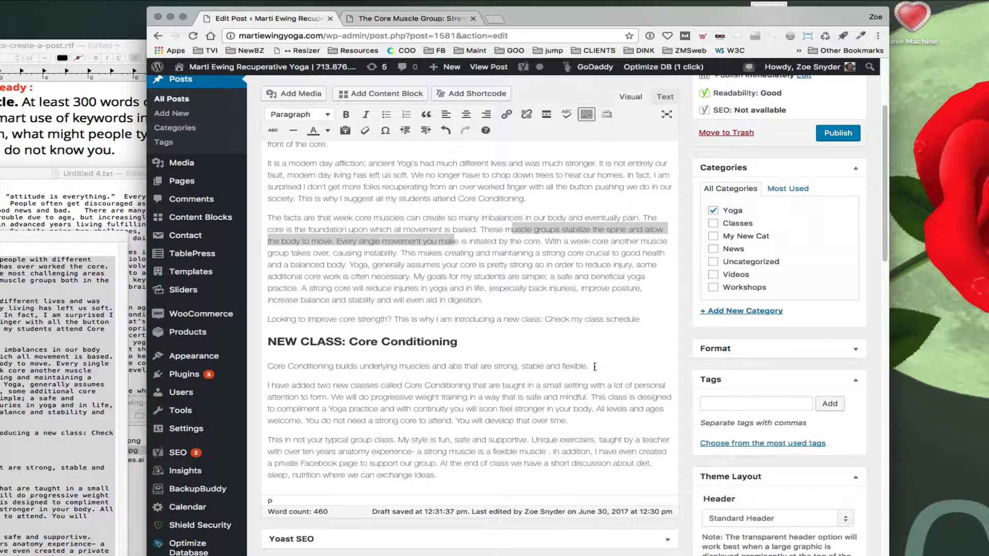
left_click_drag(592, 368, 267, 369)
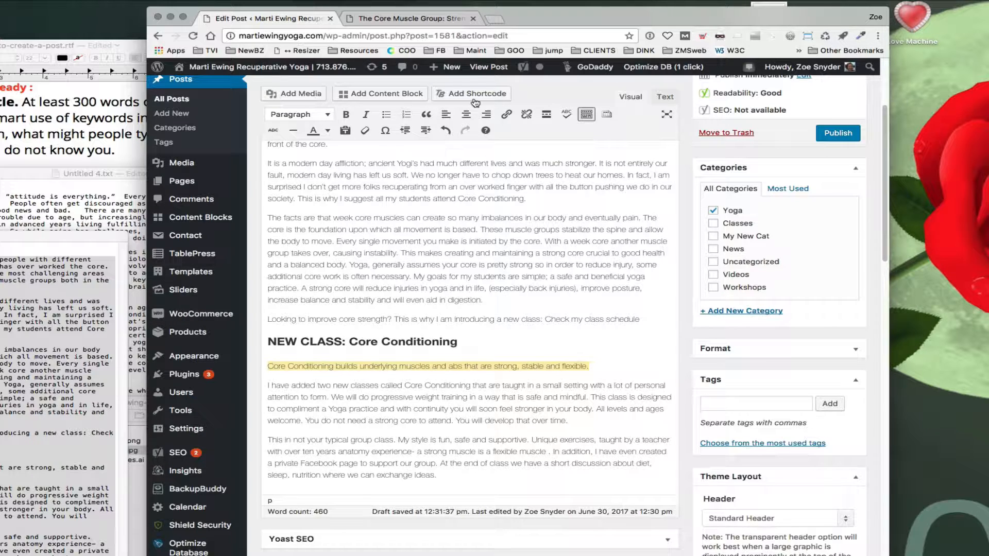
left_click(407, 19)
scroll(364, 417, "down", 3)
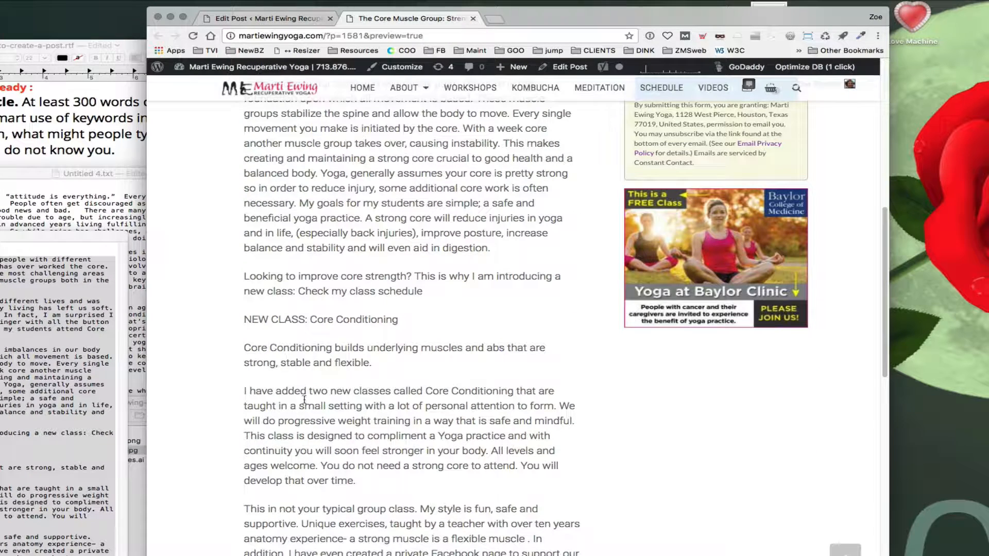
left_click_drag(245, 348, 373, 364)
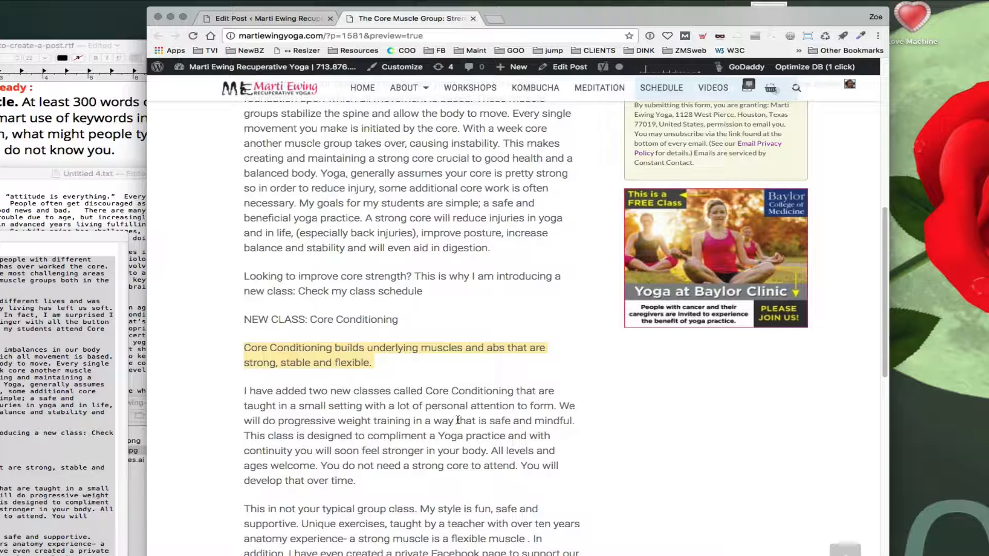
left_click(286, 19)
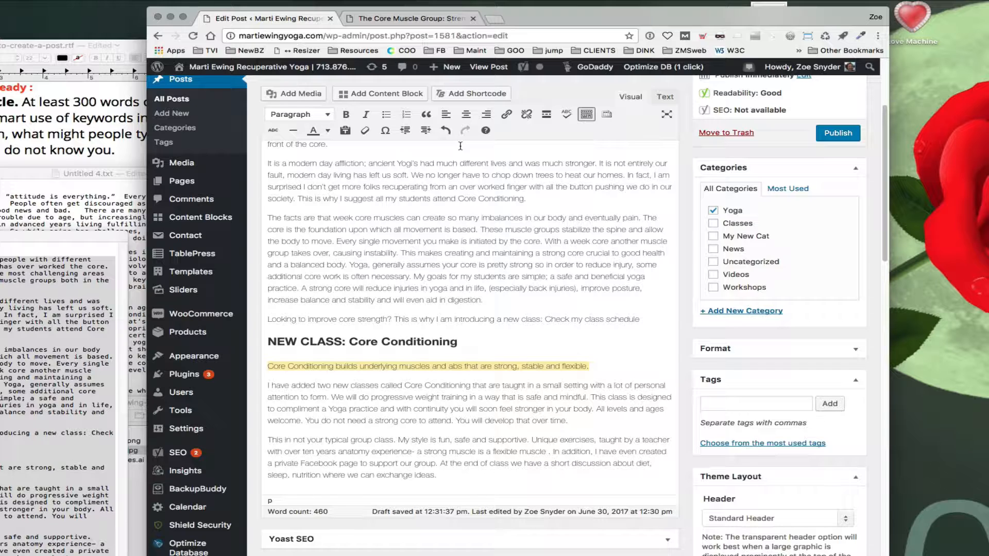
left_click(426, 117)
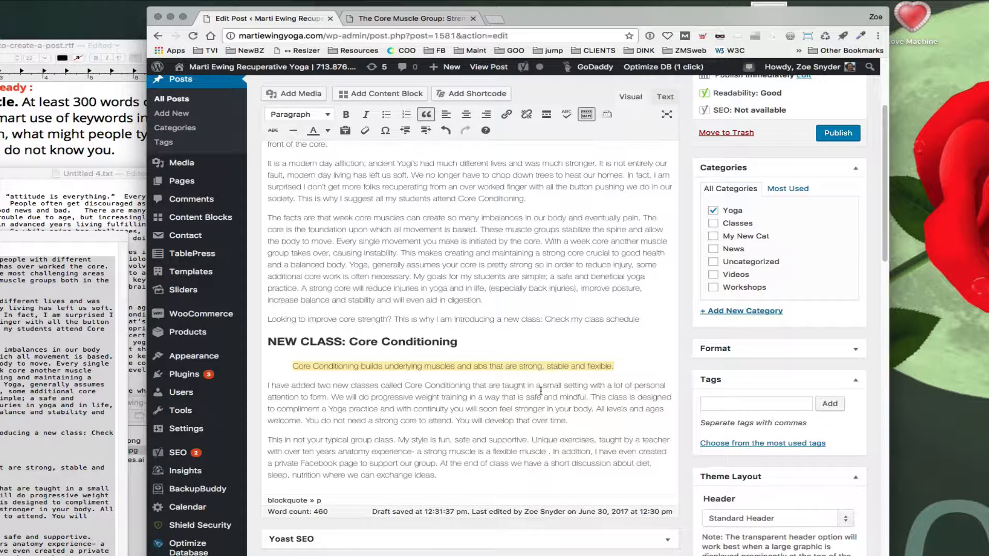
scroll(534, 257, "up", 3)
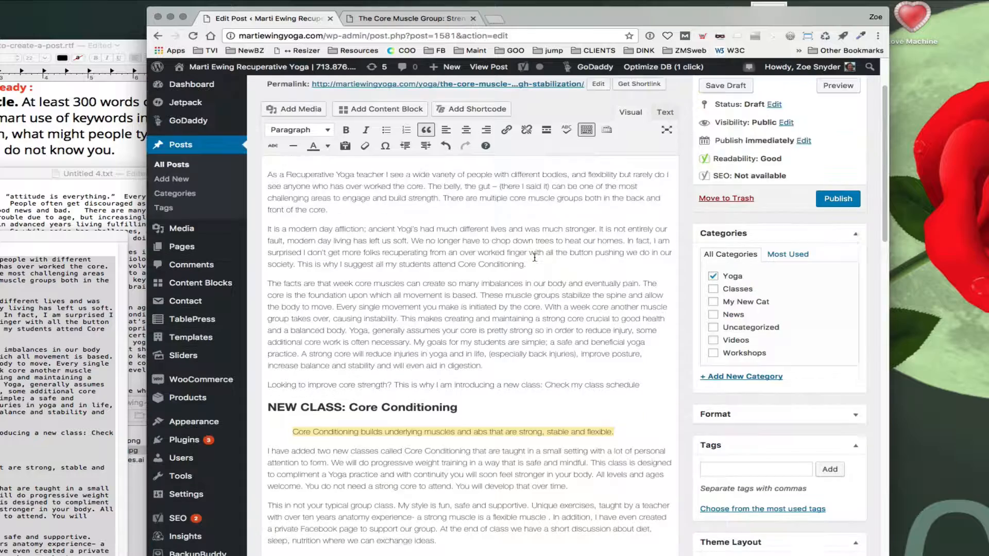
left_click(728, 86)
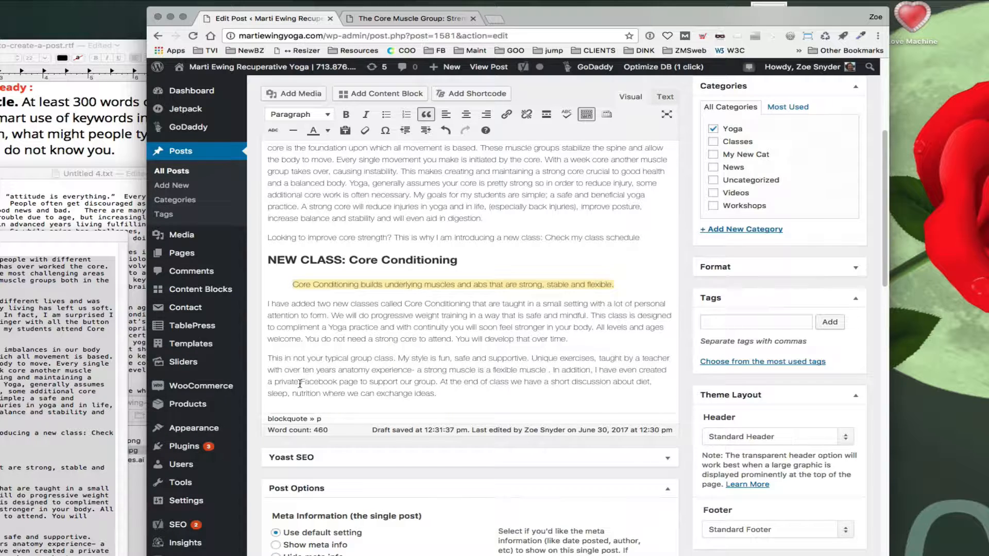
Step: Select the phrase 'private Facebook page' in the last paragraph and start inserting a link on it
left_click_drag(275, 382, 361, 382)
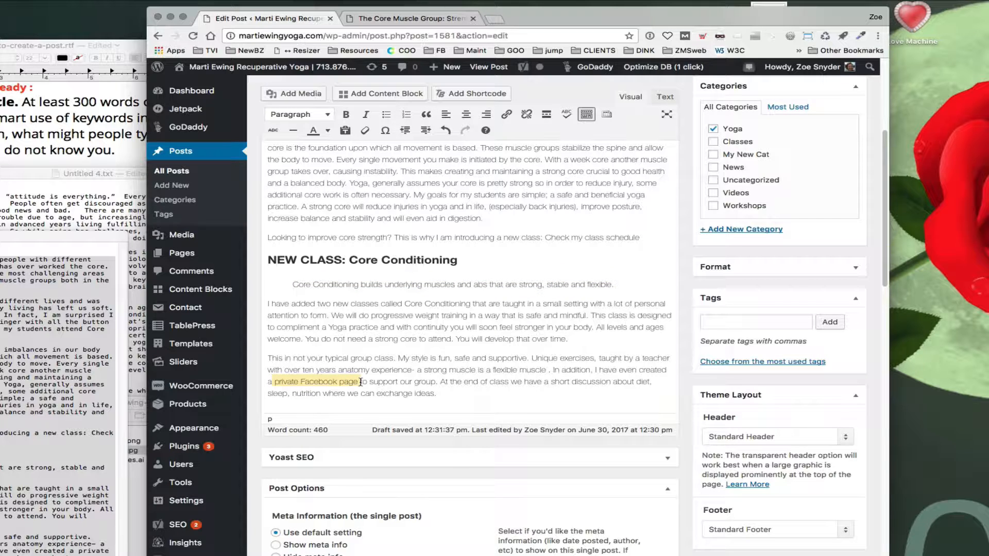
left_click_drag(272, 382, 358, 384)
left_click(59, 148)
left_click_drag(181, 50, 428, 68)
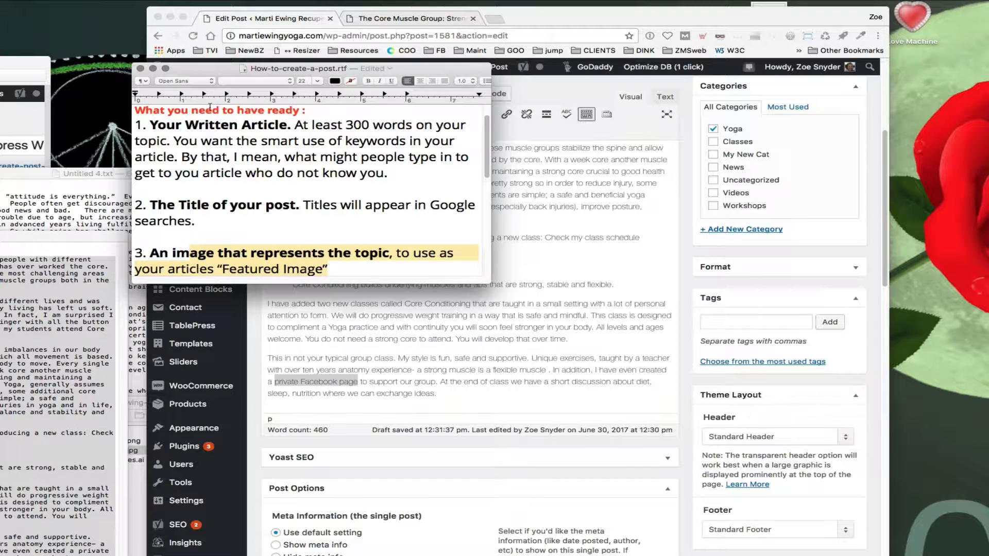
left_click_drag(165, 120, 324, 279)
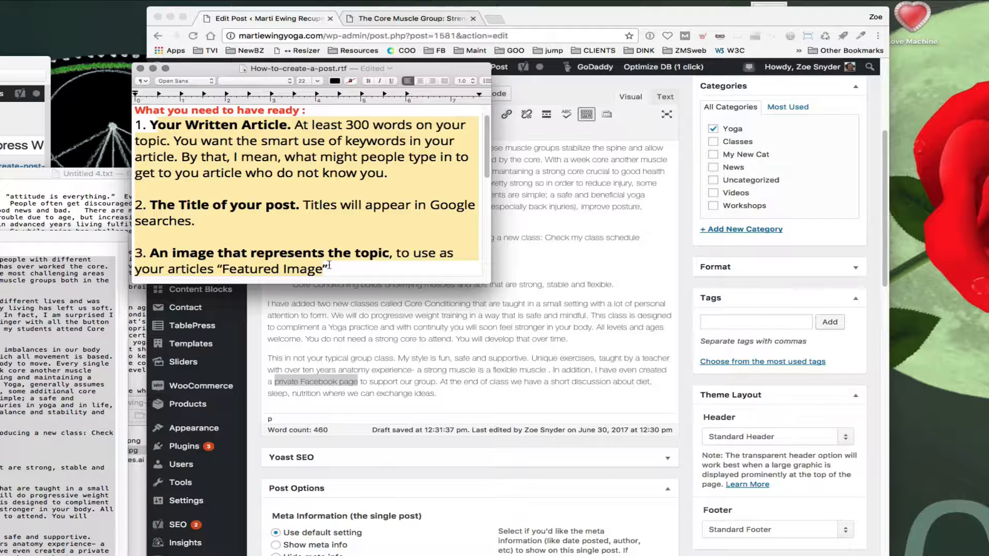
left_click_drag(410, 71, 31, 50)
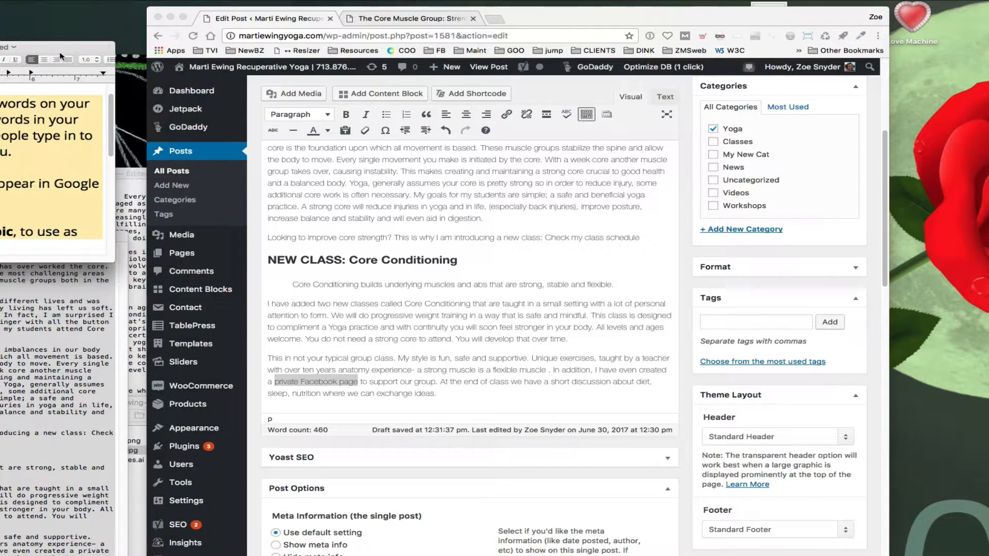
left_click(331, 403)
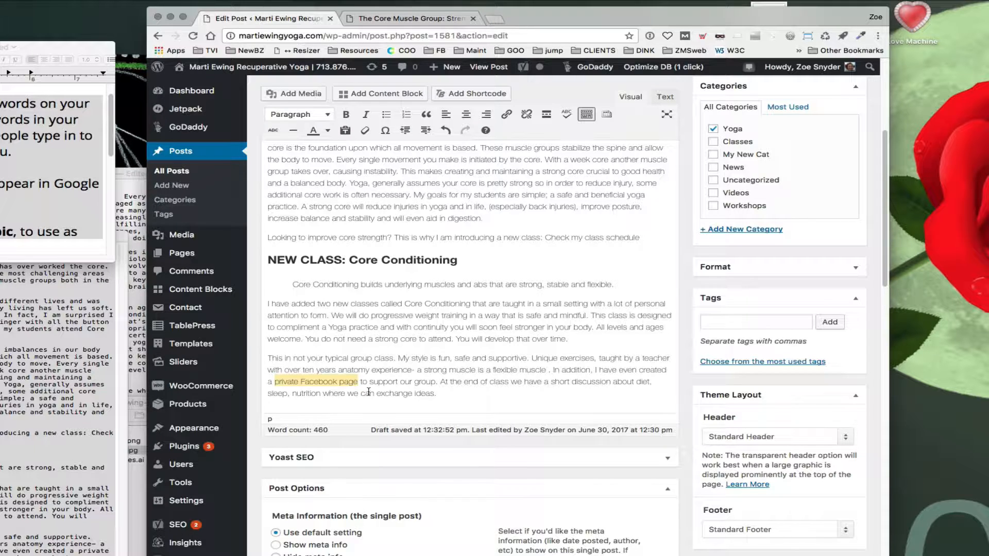
left_click(506, 115)
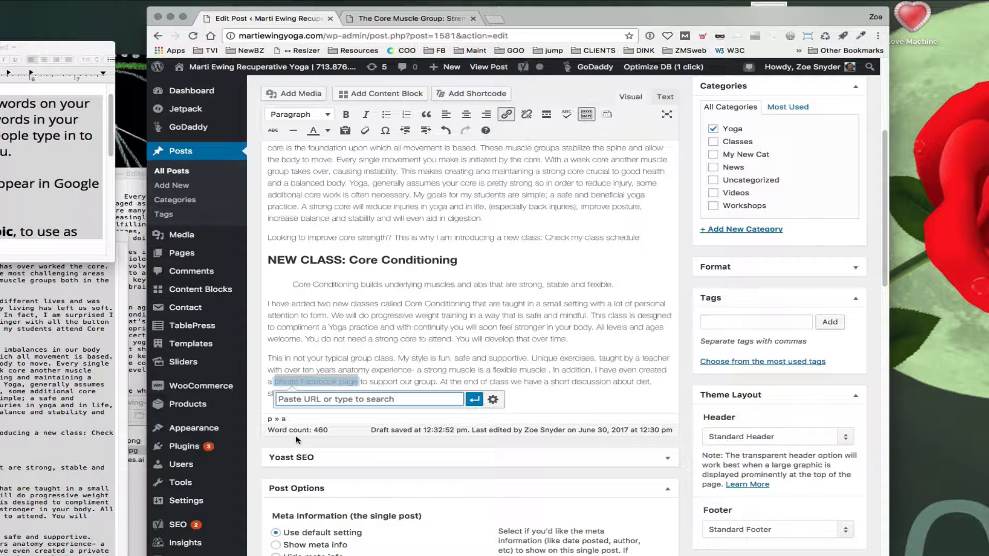
Step: Open Facebook from the bookmarks in a new tab and copy its web address
left_click(492, 21)
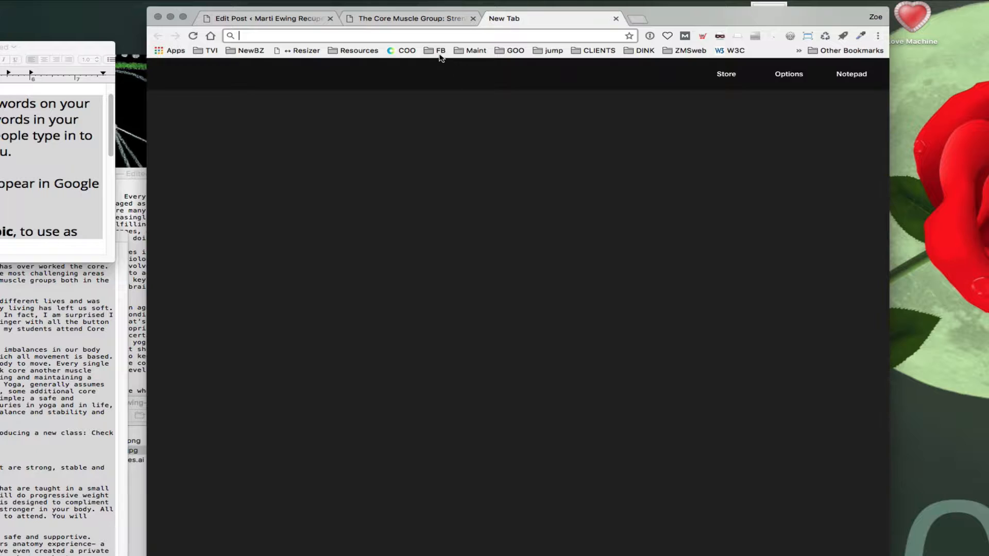
left_click(438, 50)
left_click(438, 64)
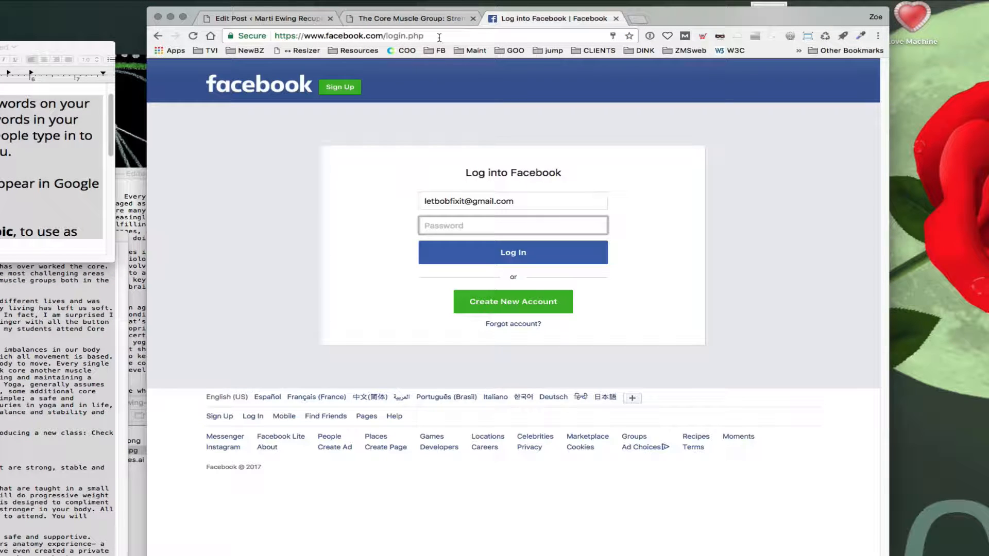
left_click(439, 37)
left_click(401, 37)
left_click_drag(384, 36, 242, 36)
key("super+c")
left_click(302, 20)
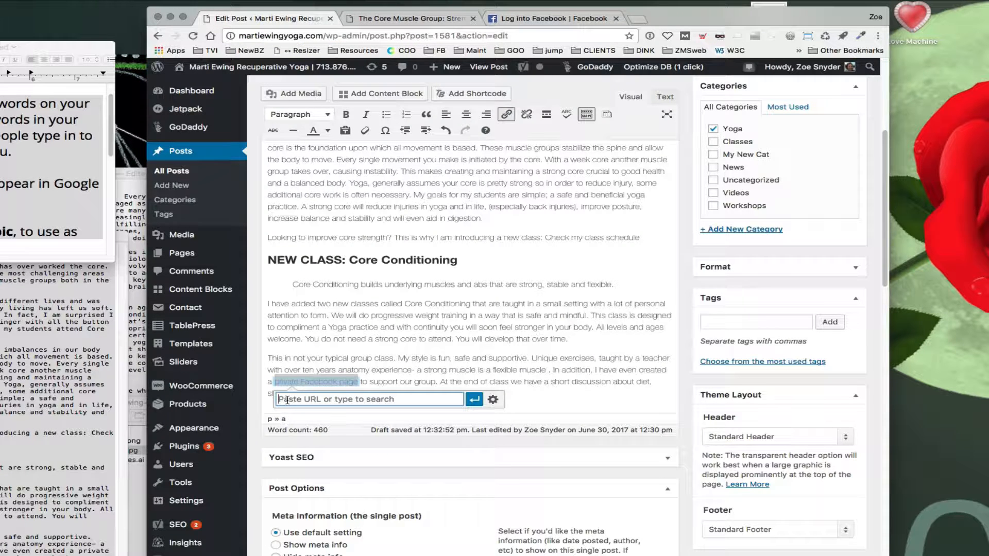
key("super+v")
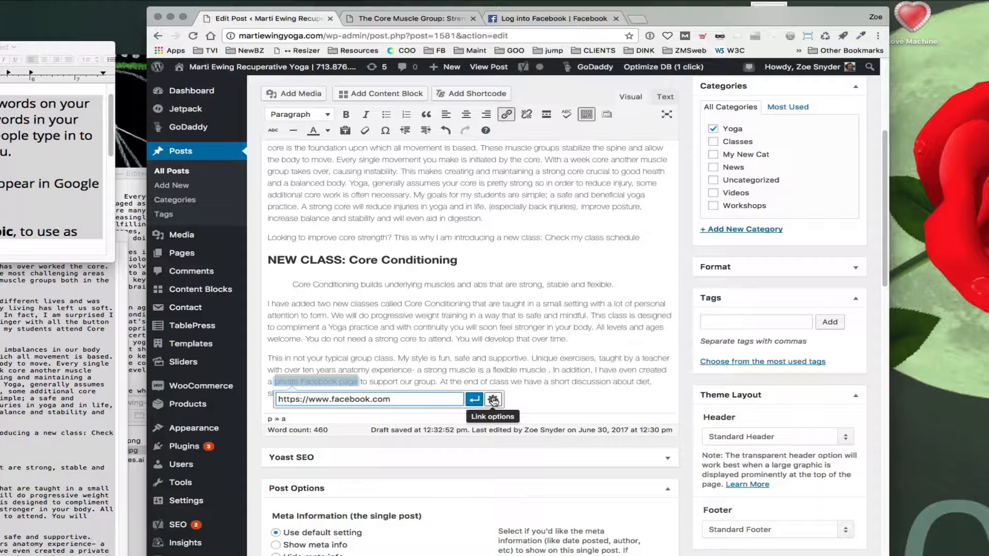
left_click(493, 401)
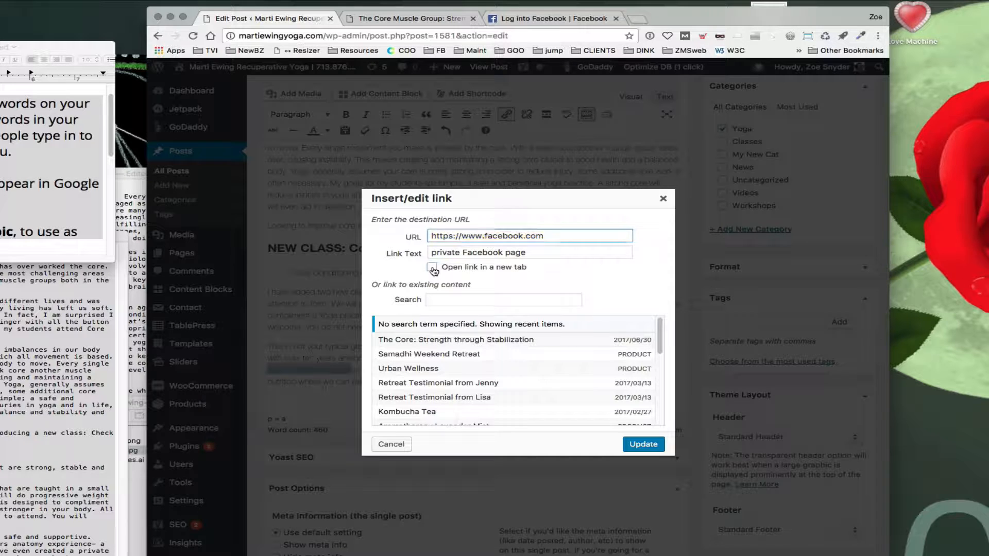
Step: Make the Facebook link open in a new tab and apply the link
left_click(431, 267)
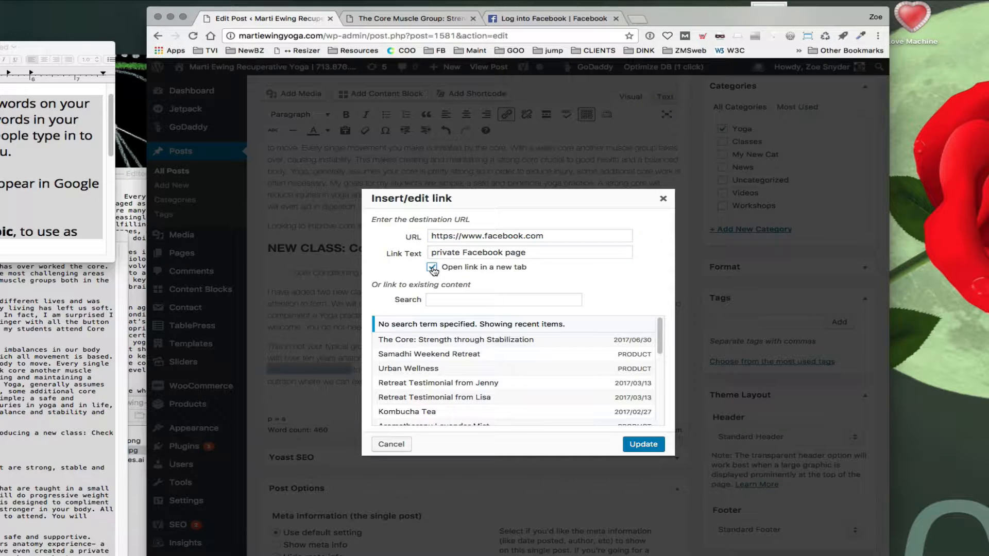
left_click(637, 446)
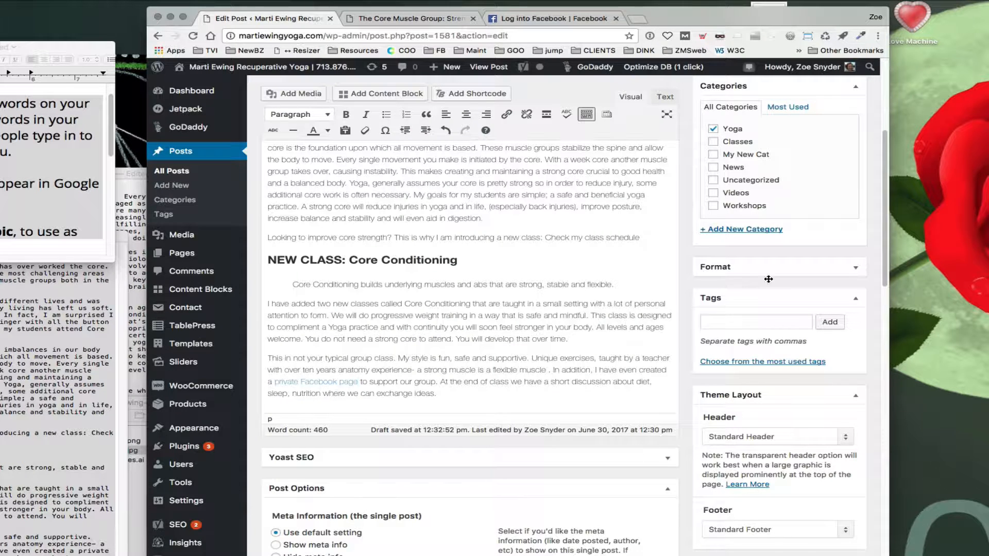
Step: Open a preview of the draft post and reload the preview tab
scroll(670, 80, "up", 5)
left_click(751, 91)
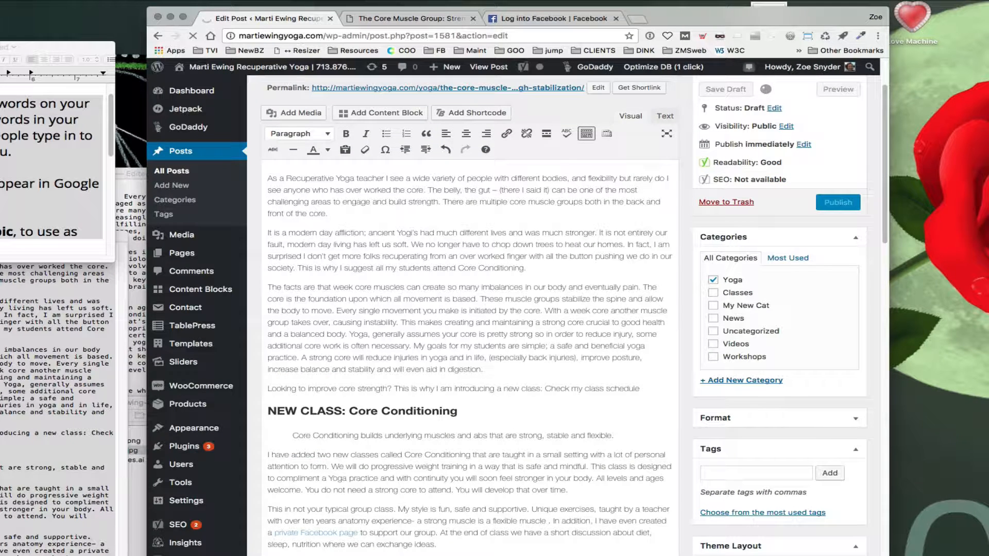
left_click(406, 16)
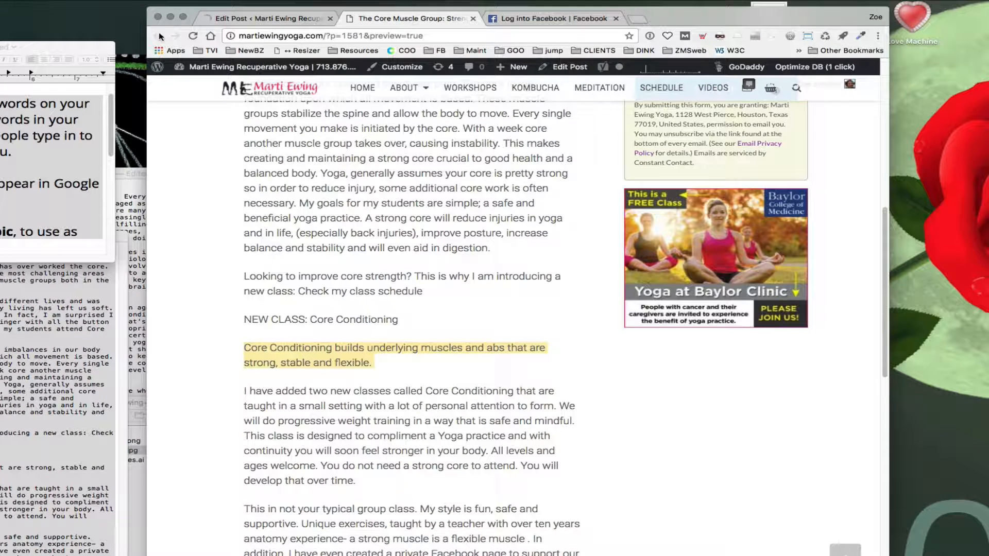
left_click(194, 37)
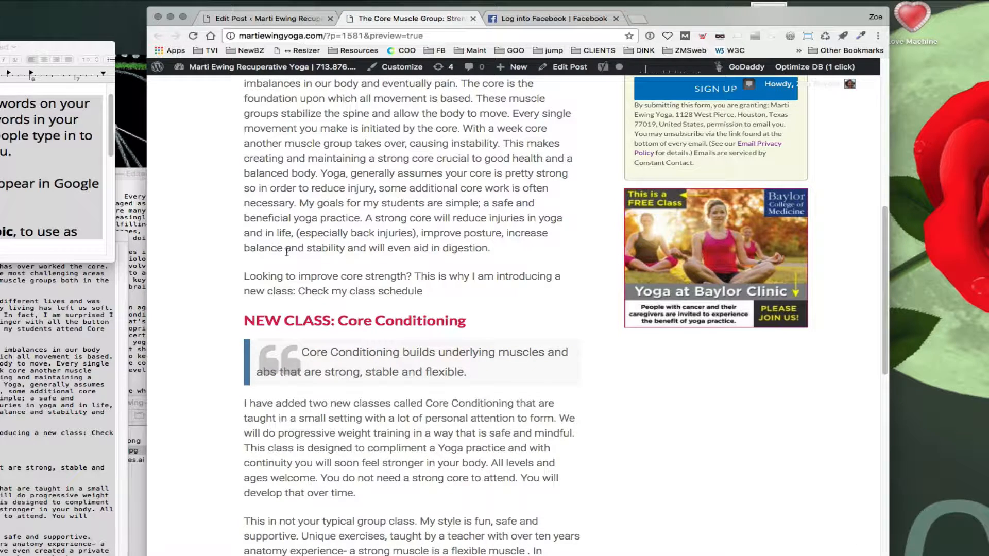
Step: Review the previewed post's title, heading, blockquote and Facebook link
scroll(390, 280, "up", 9)
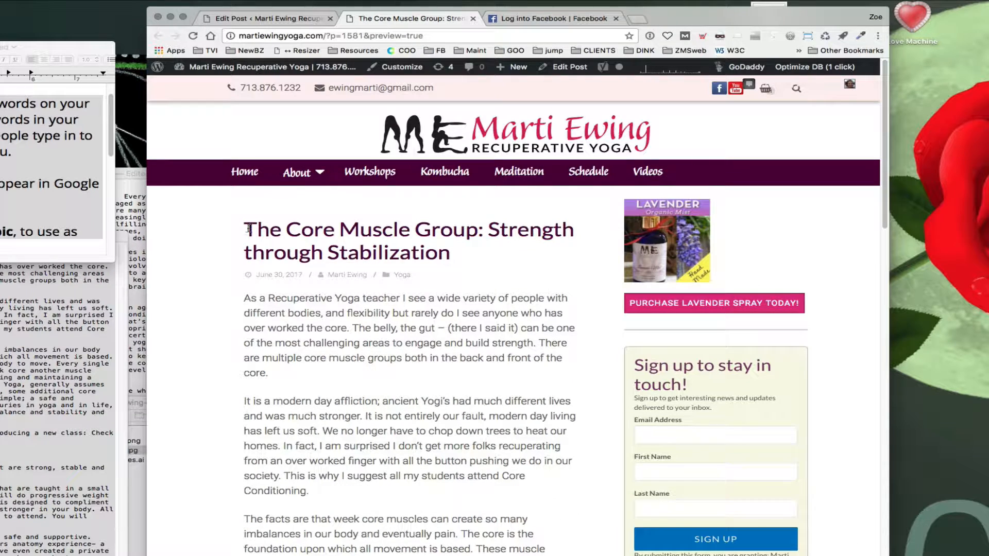
triple_click(249, 229)
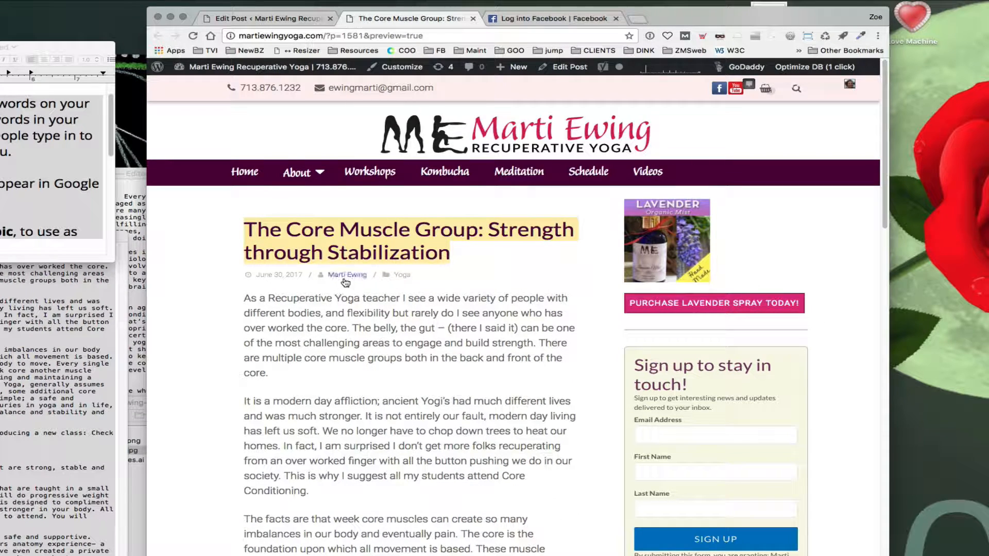
scroll(379, 347, "down", 10)
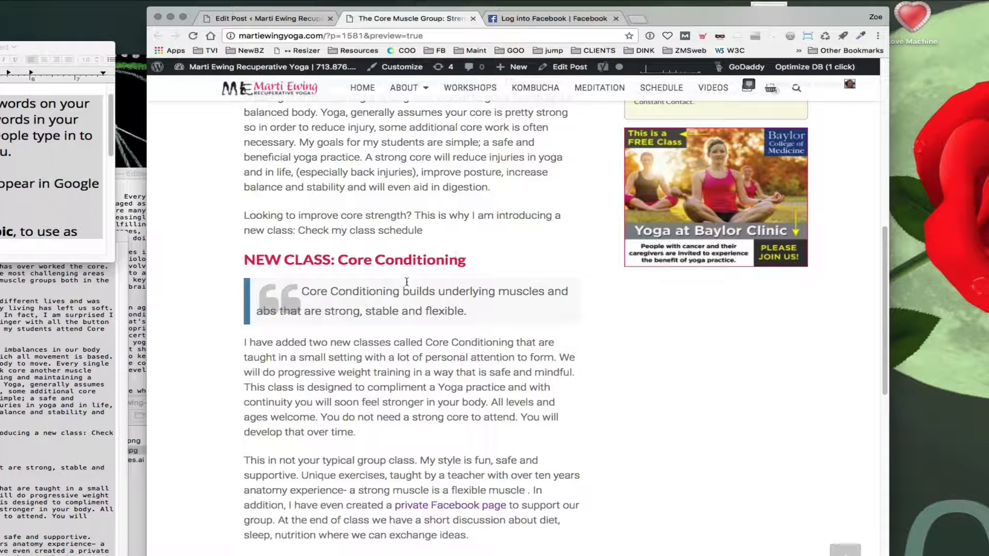
triple_click(305, 292)
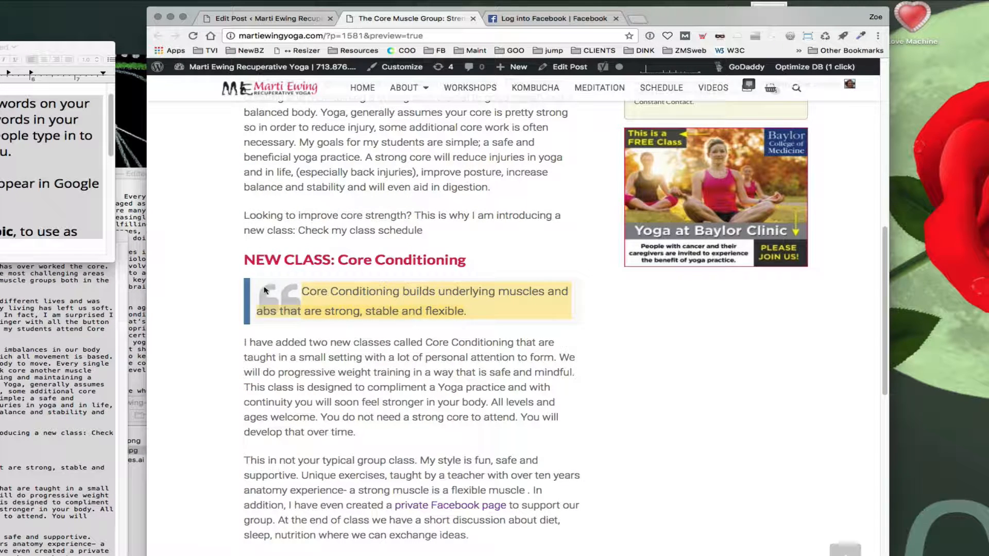
scroll(371, 368, "down", 2)
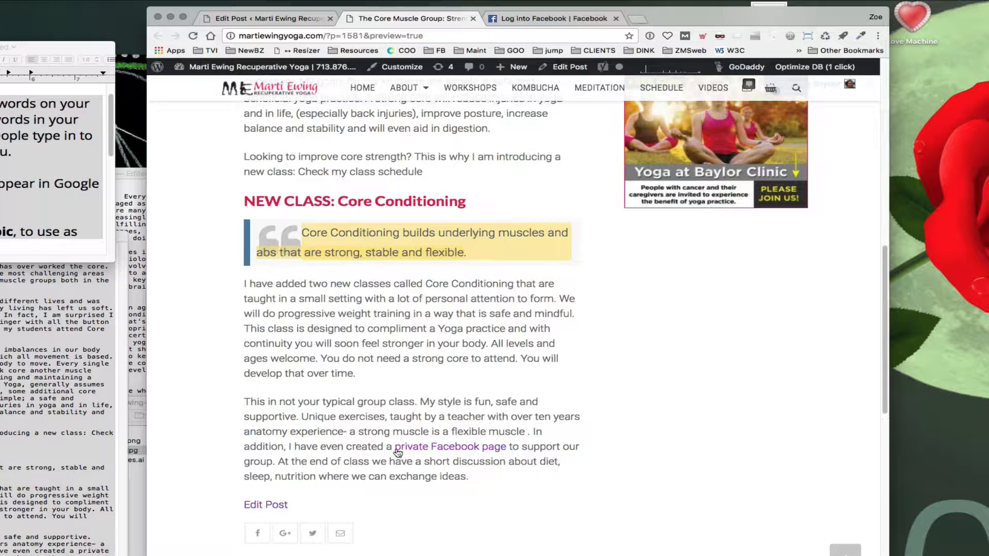
scroll(398, 453, "up", 1)
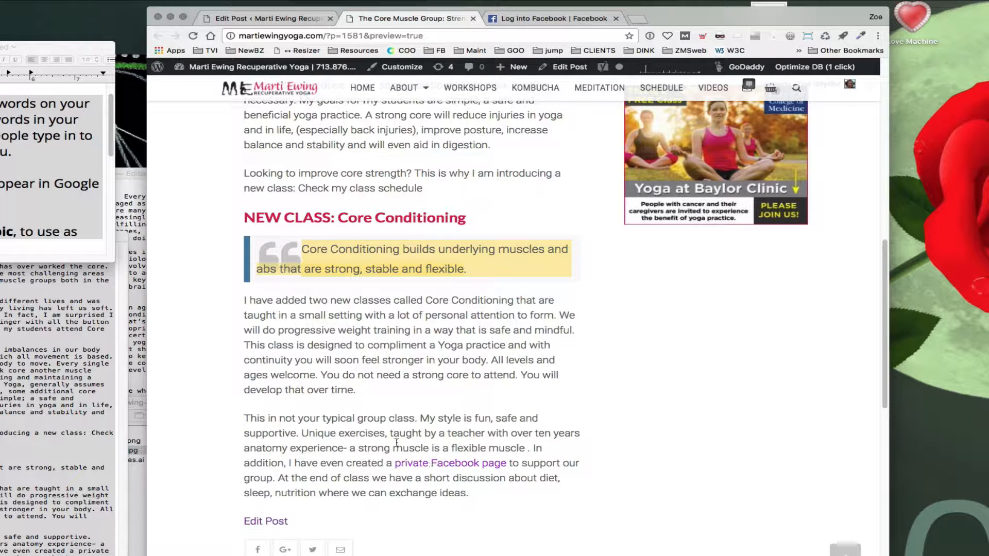
scroll(399, 442, "down", 4)
scroll(396, 444, "up", 11)
scroll(395, 444, "down", 5)
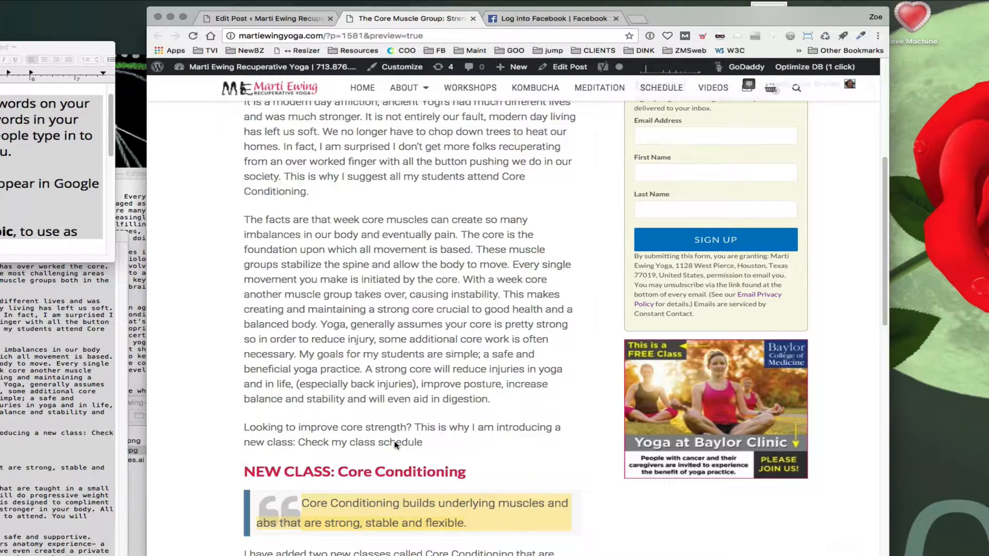
scroll(396, 444, "down", 2)
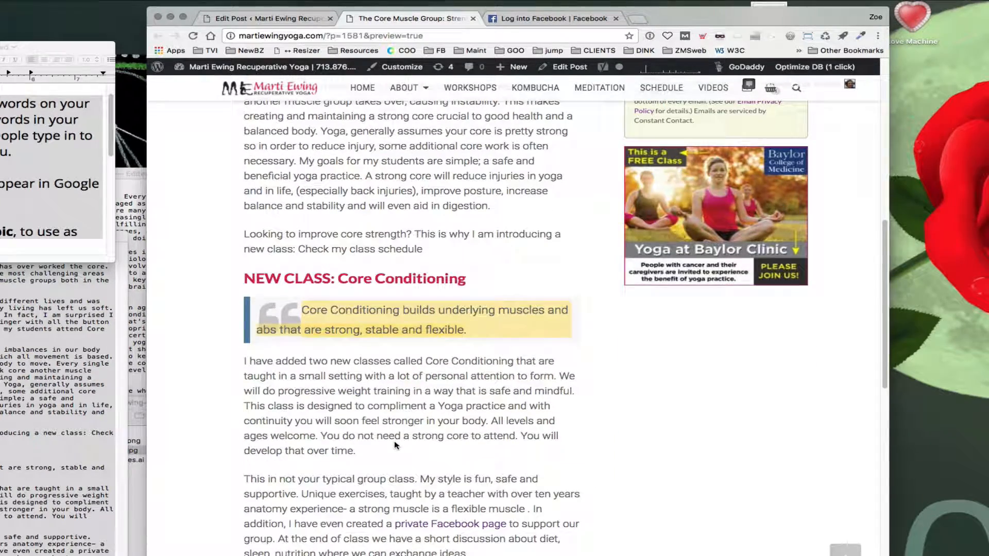
scroll(344, 425, "down", 4)
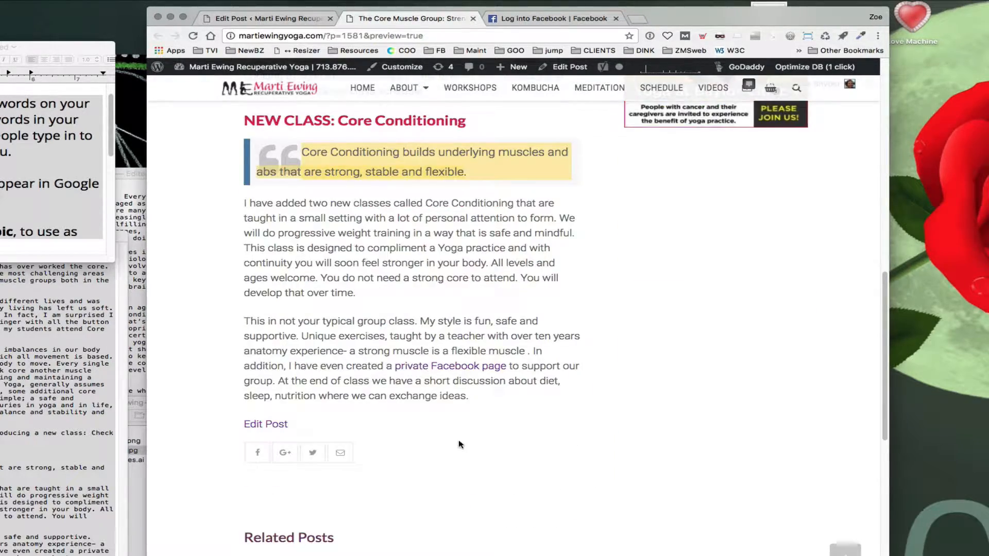
scroll(461, 445, "up", 5)
scroll(413, 299, "up", 5)
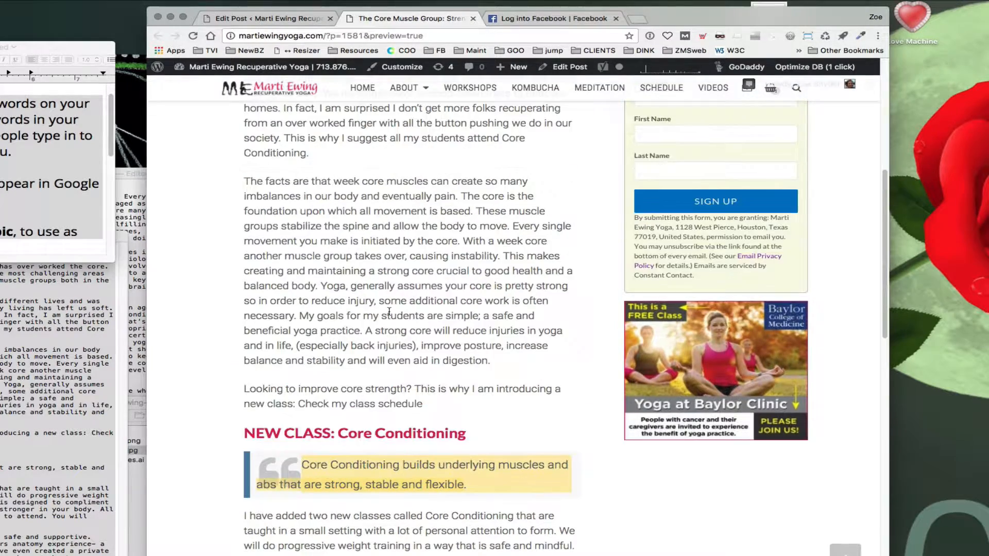
scroll(381, 326, "up", 4)
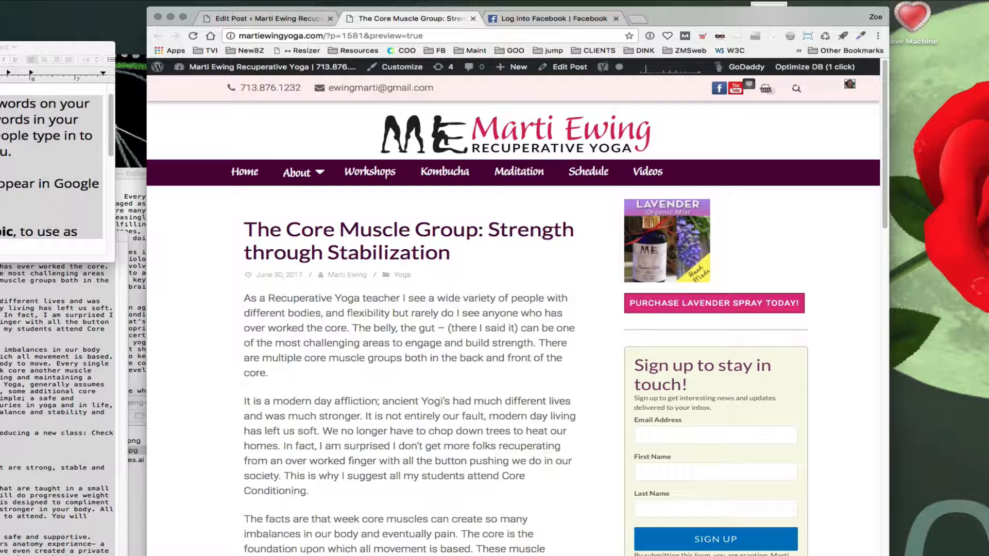
Step: Browse the editor's Post Options, including the Featured Image or Gallery settings, and compare with the preview
left_click(268, 18)
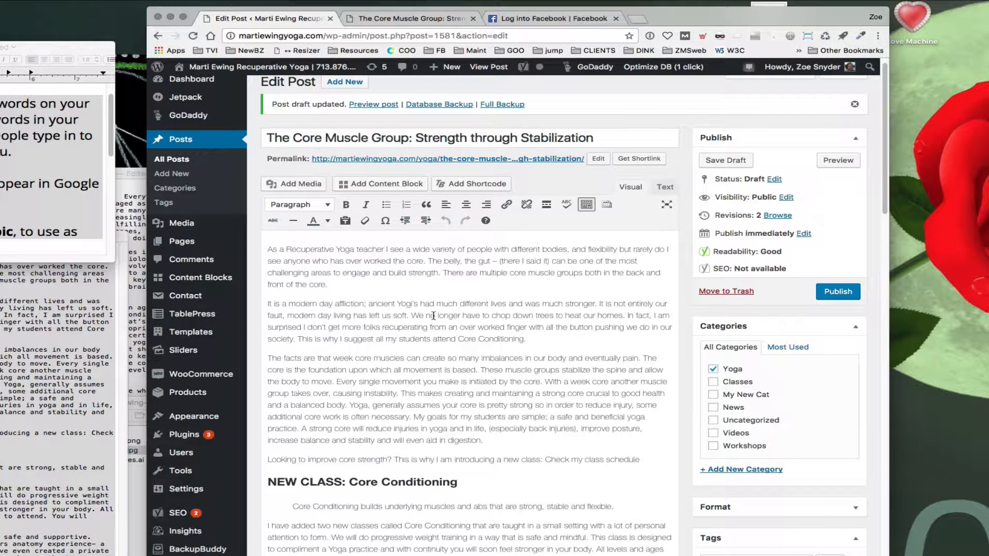
scroll(434, 316, "down", 6)
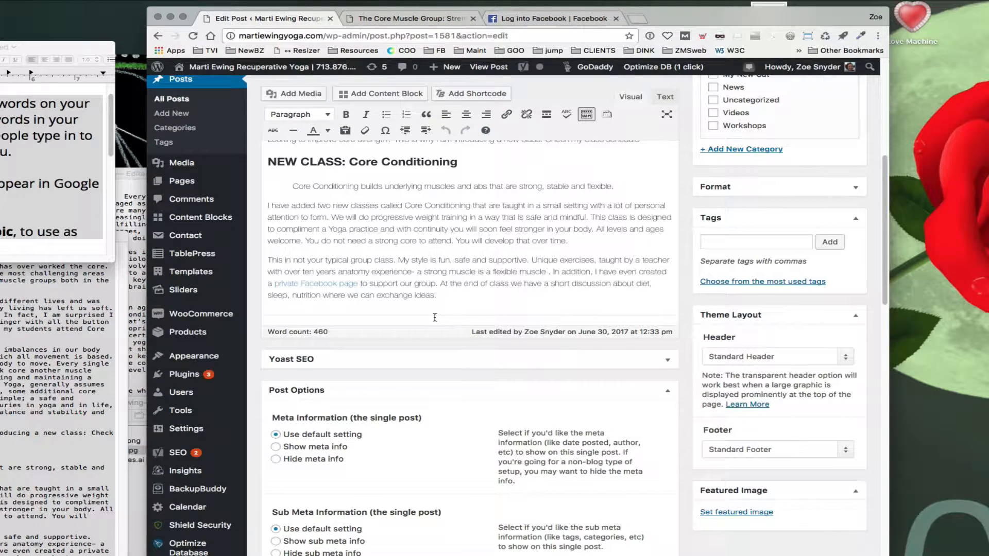
scroll(434, 317, "down", 1)
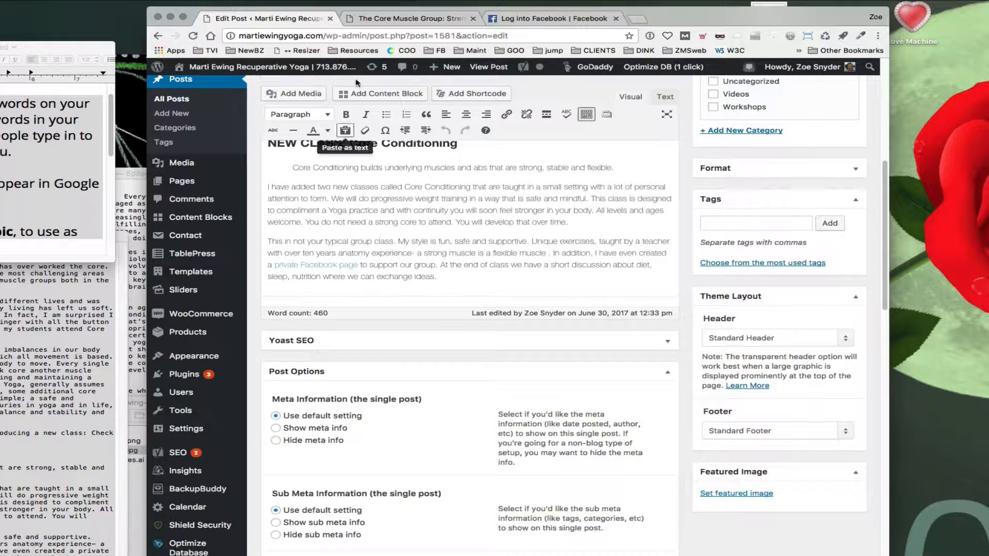
left_click(410, 18)
scroll(450, 374, "down", 20)
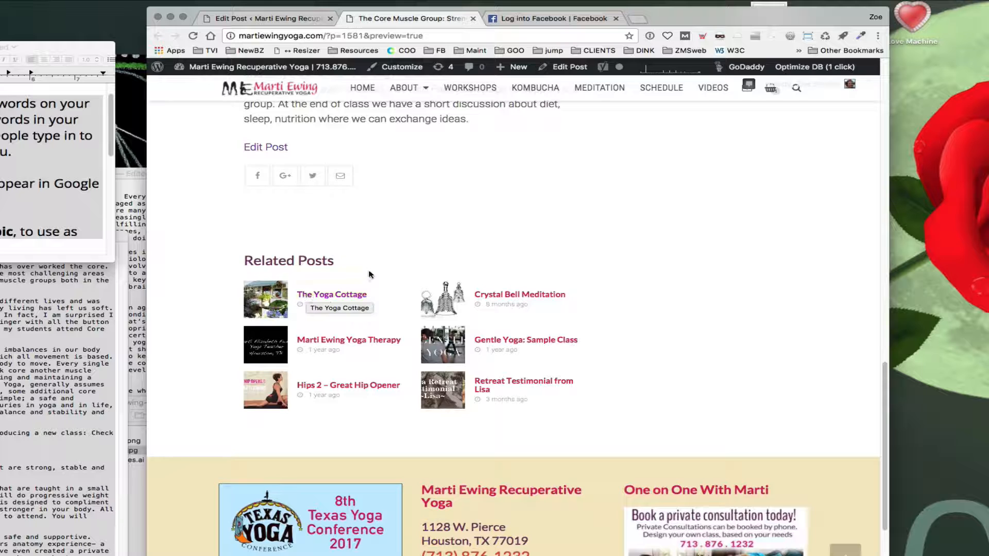
left_click(282, 21)
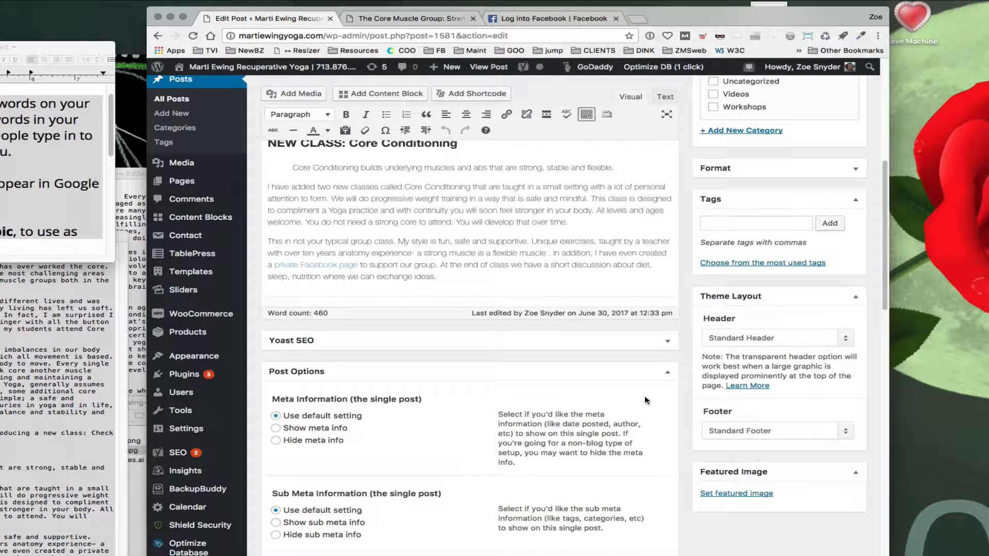
left_click(408, 20)
scroll(512, 356, "up", 15)
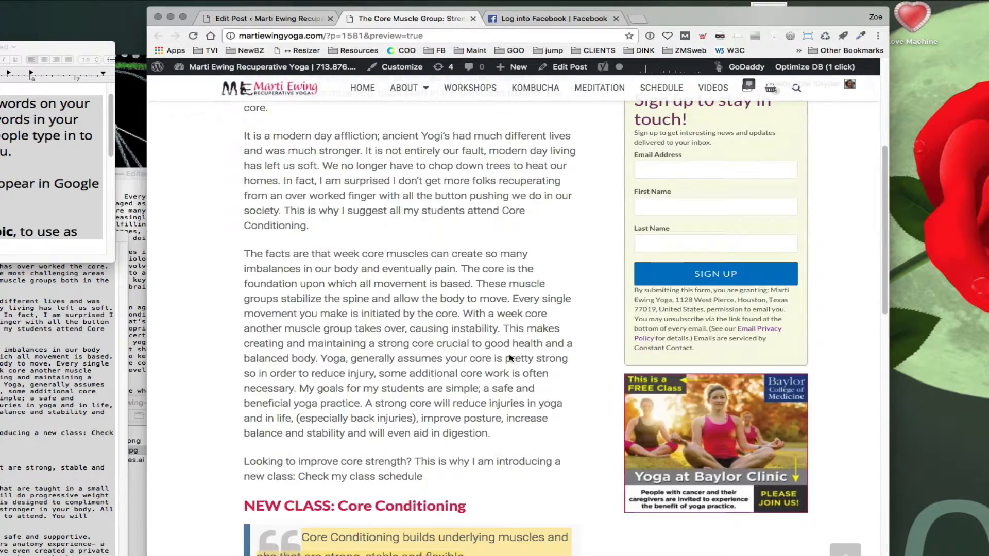
scroll(409, 338, "down", 3)
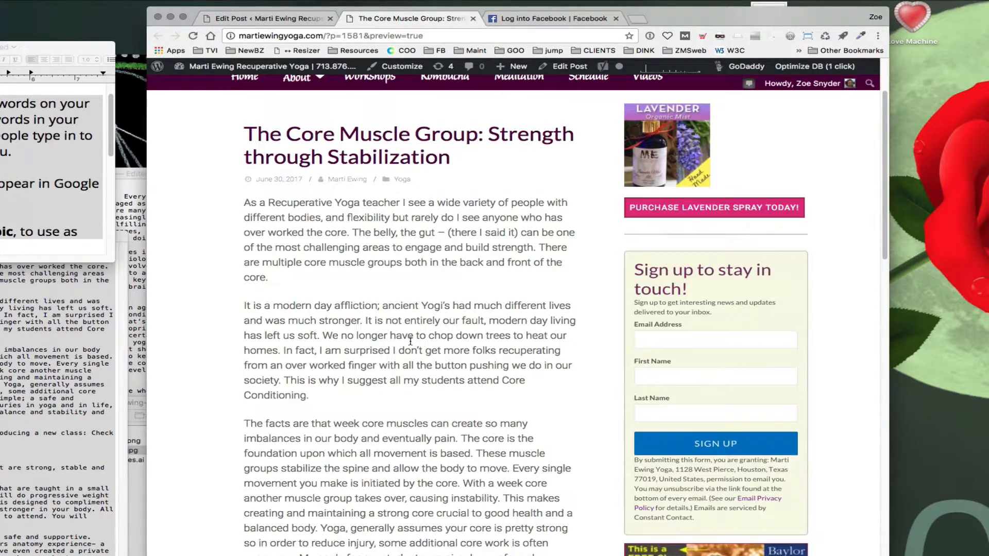
left_click(266, 19)
scroll(412, 415, "down", 9)
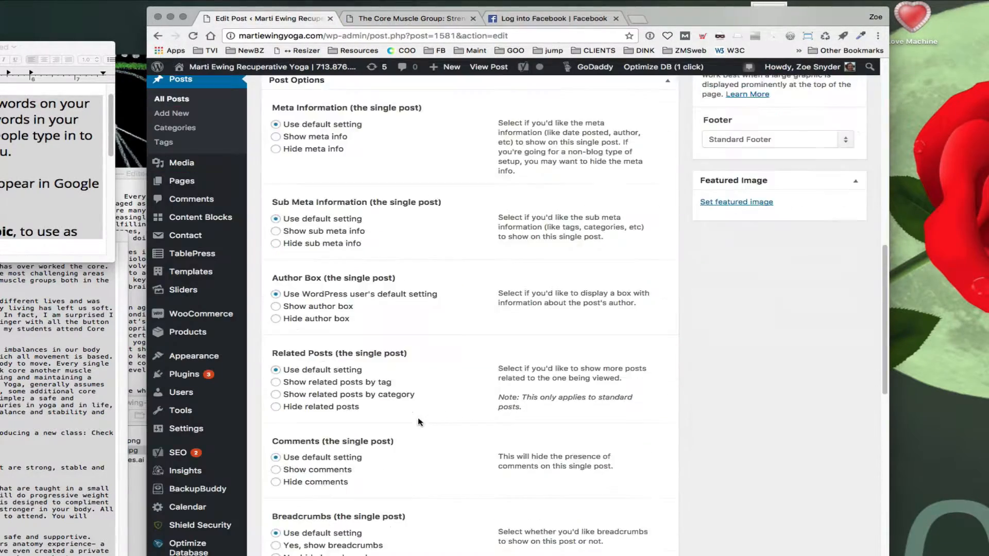
scroll(421, 425, "down", 3)
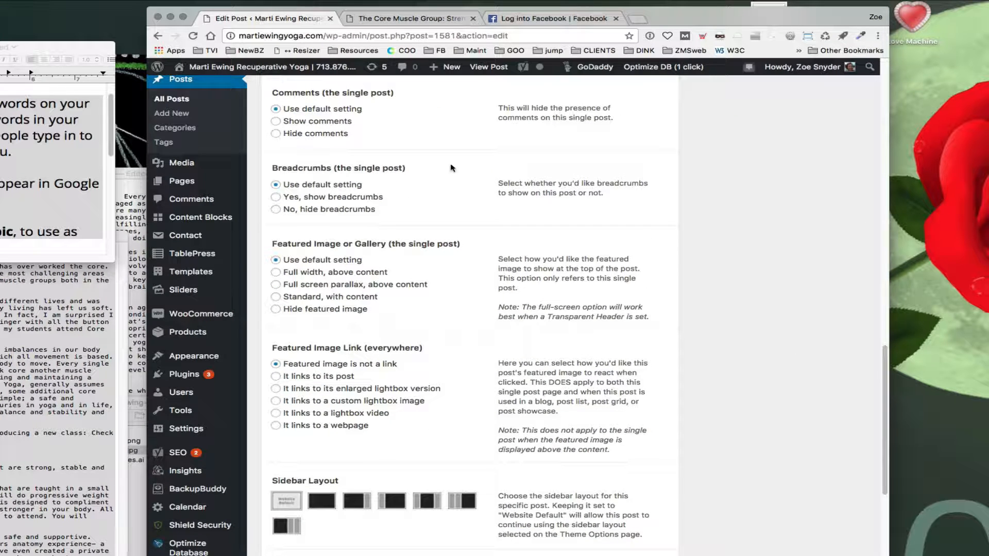
left_click_drag(879, 412, 869, 335)
scroll(869, 335, "up", 5)
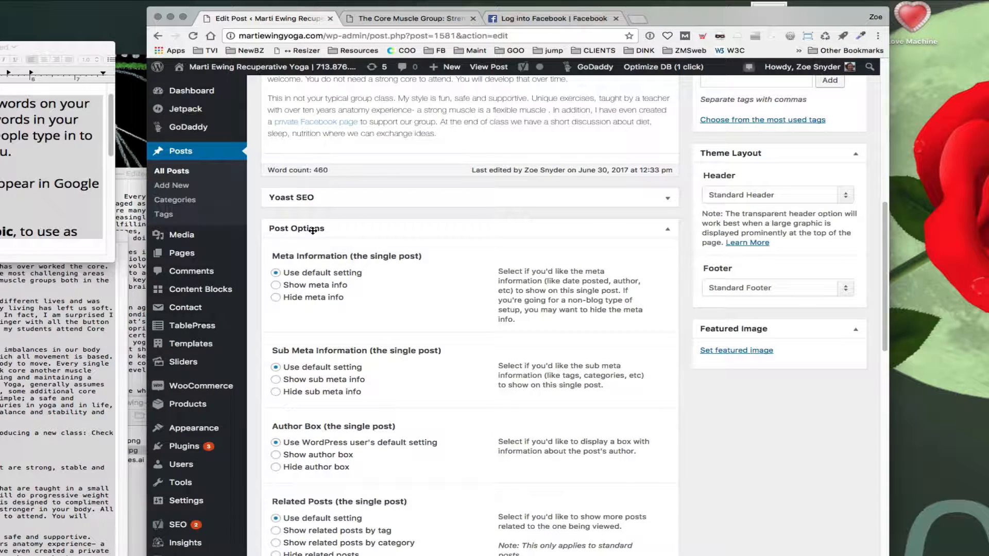
scroll(448, 323, "down", 2)
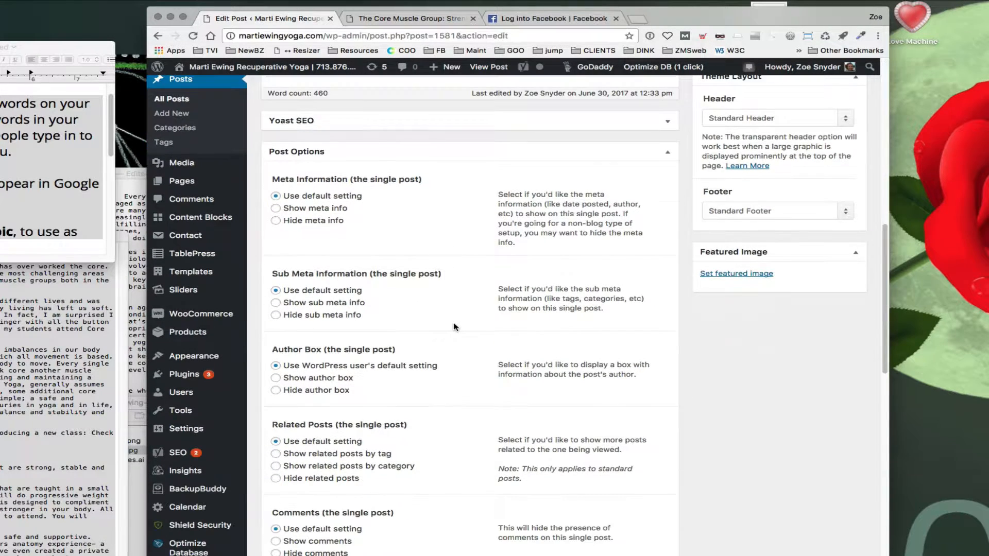
scroll(454, 327, "down", 10)
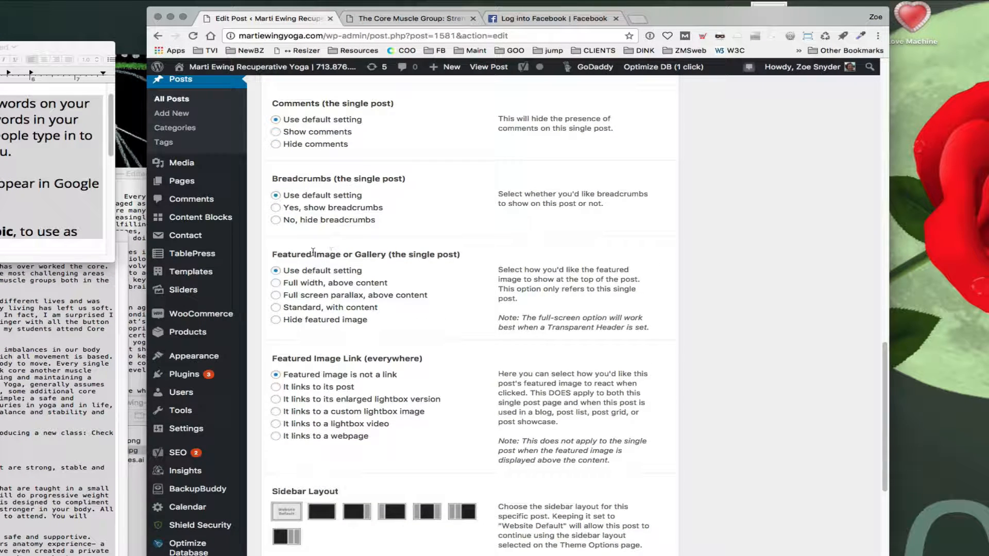
left_click_drag(274, 255, 347, 259)
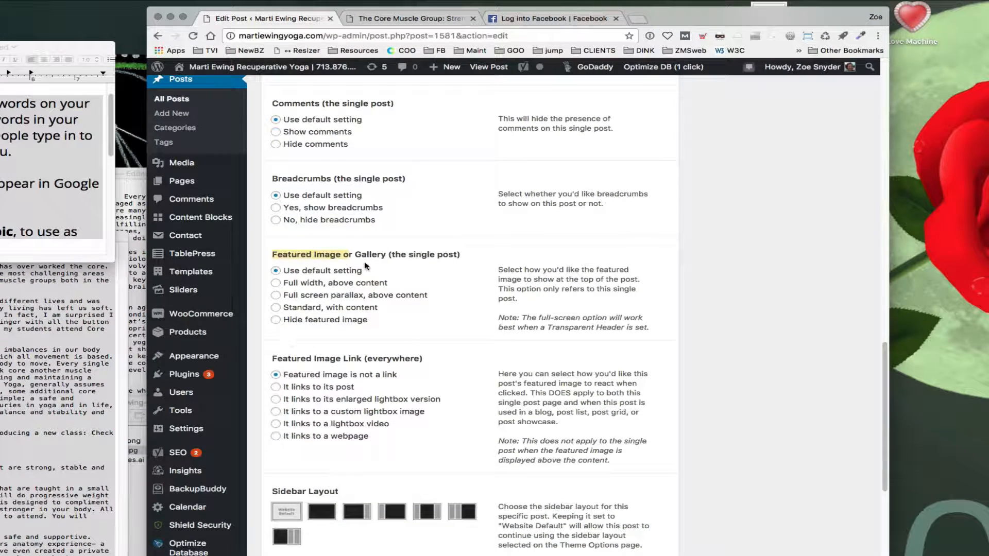
left_click_drag(273, 255, 337, 254)
key("ctrl+Tab")
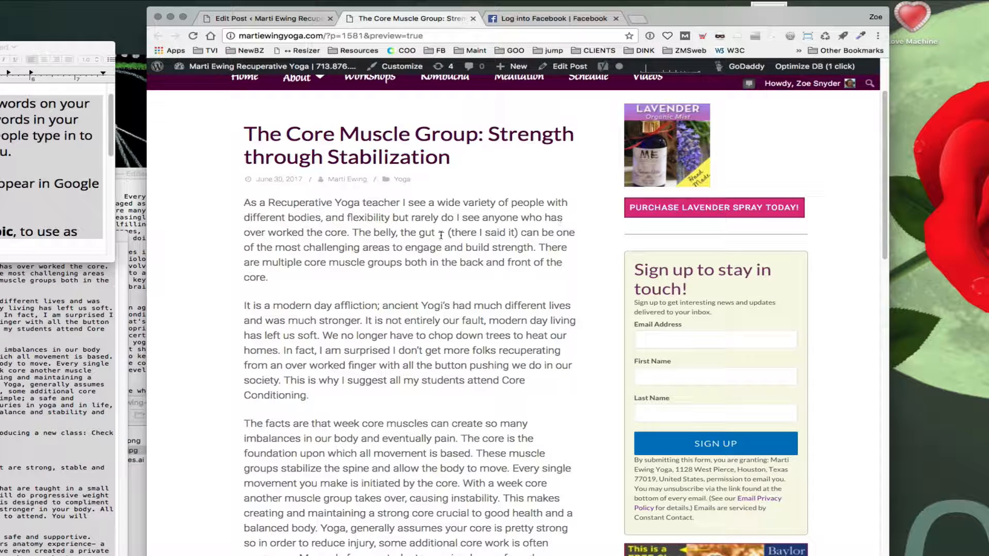
Step: Set the Featured Image or Gallery option to Standard, with content
left_click(273, 20)
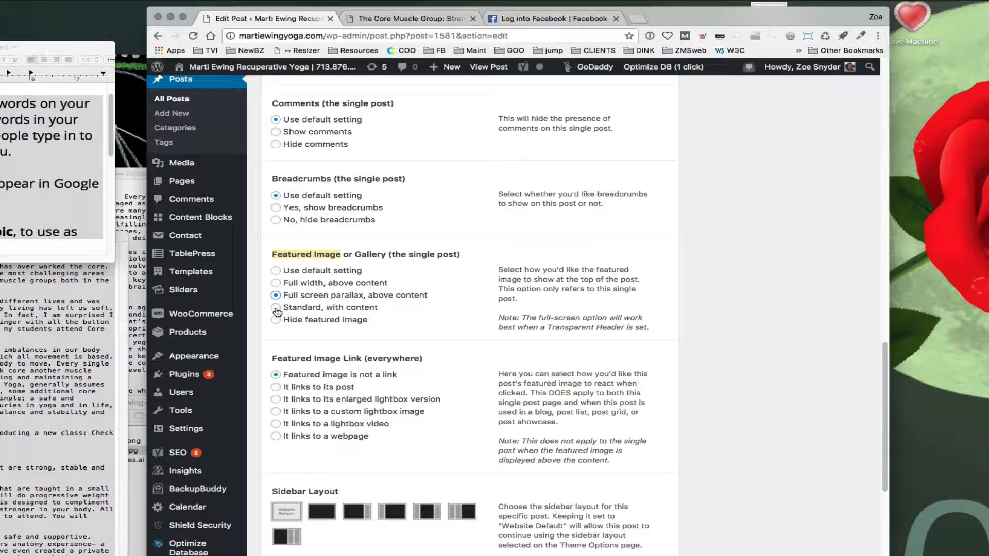
left_click(277, 307)
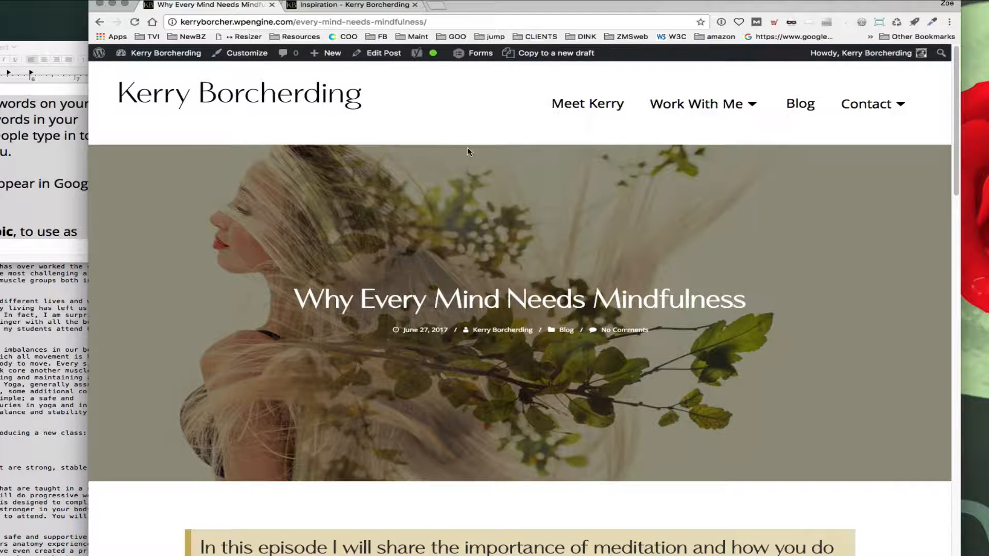
Step: Examine the Inspiration post on another blog as an example of a featured image layout
left_click(366, 7)
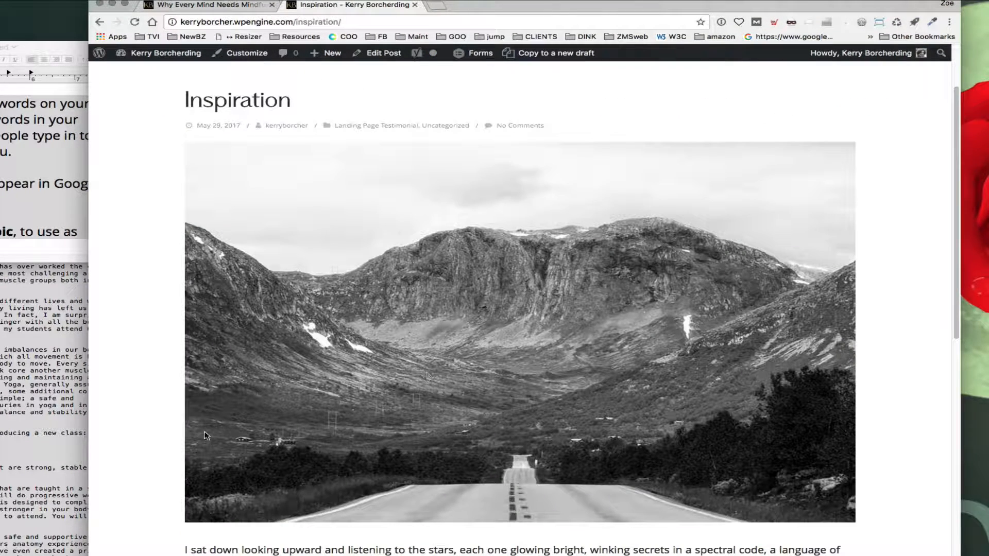
scroll(363, 437, "down", 5)
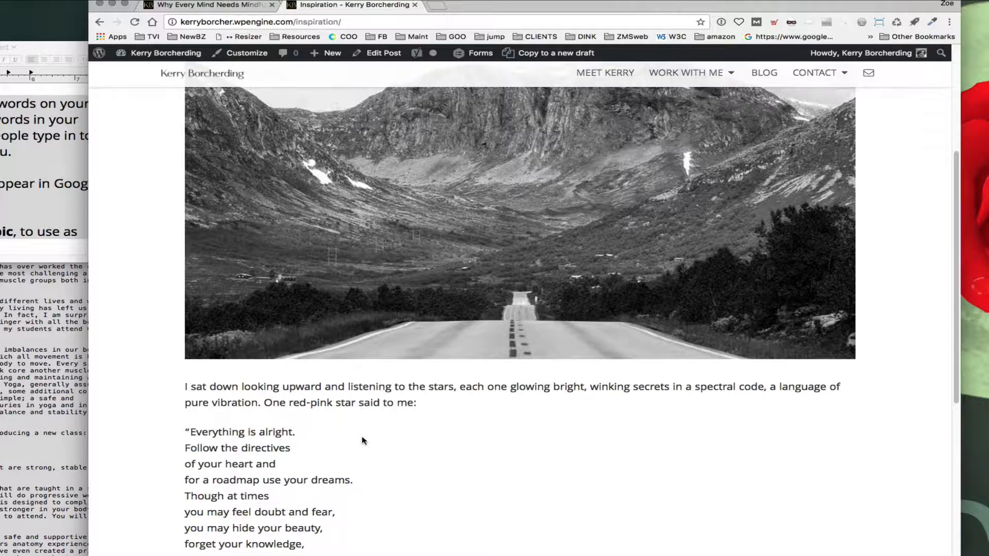
scroll(364, 440, "up", 5)
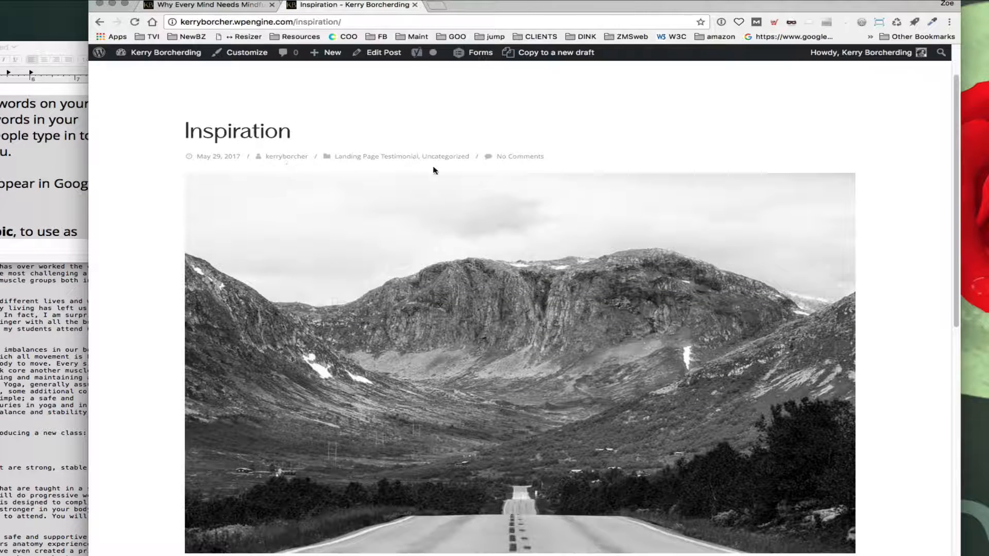
Step: Scroll through the Inspiration post on the other blog, reading its text and poem
scroll(379, 318, "down", 5)
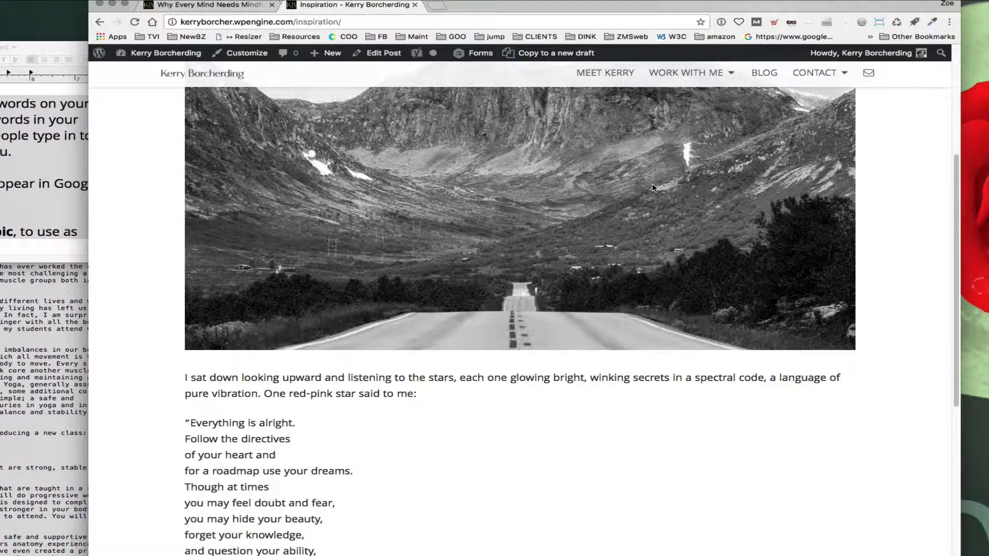
scroll(251, 274, "down", 3)
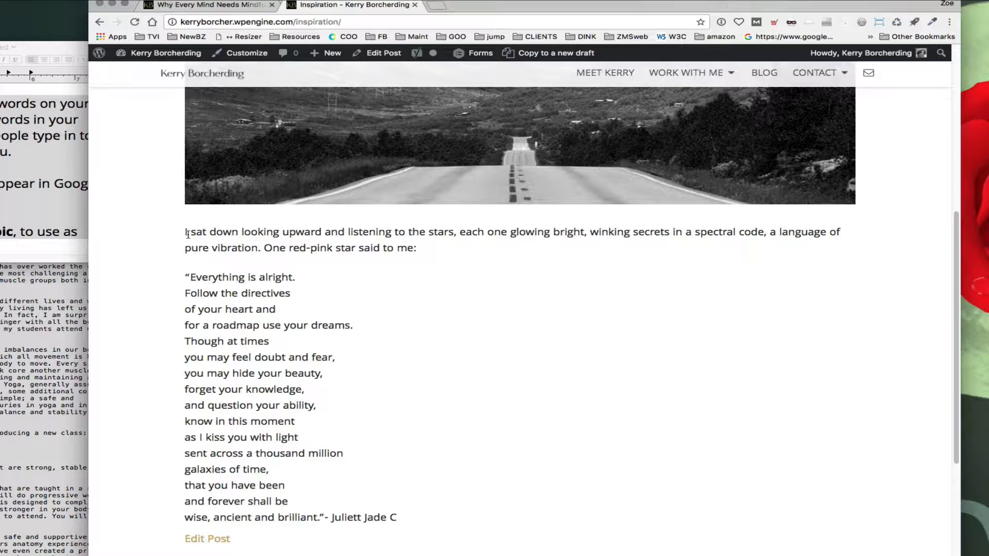
left_click_drag(188, 235, 530, 518)
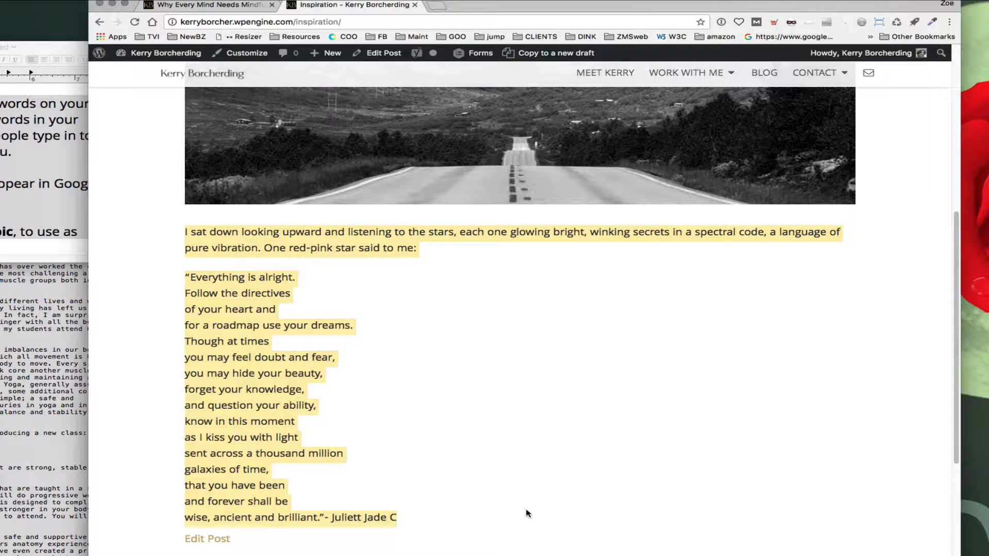
scroll(528, 513, "down", 2)
scroll(528, 514, "down", 6)
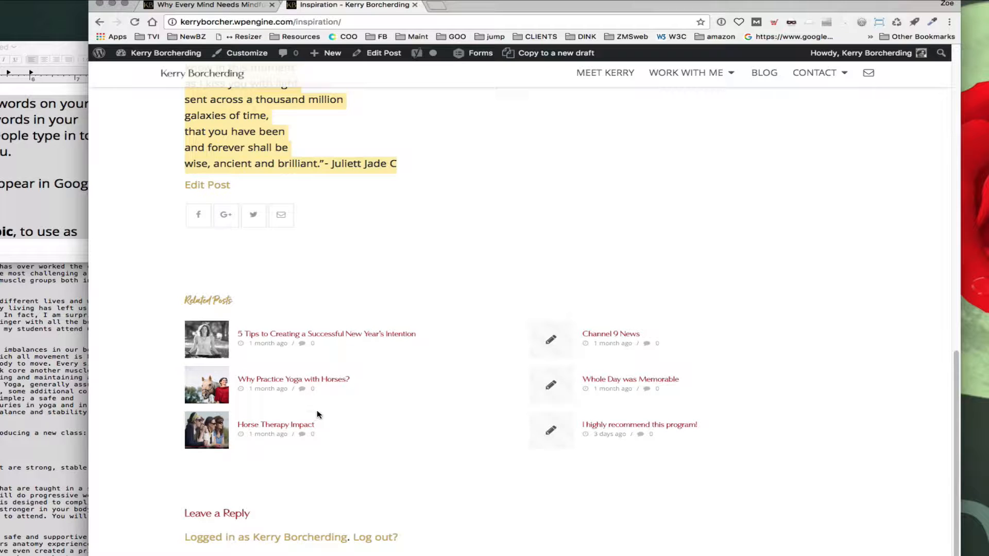
scroll(450, 407, "up", 10)
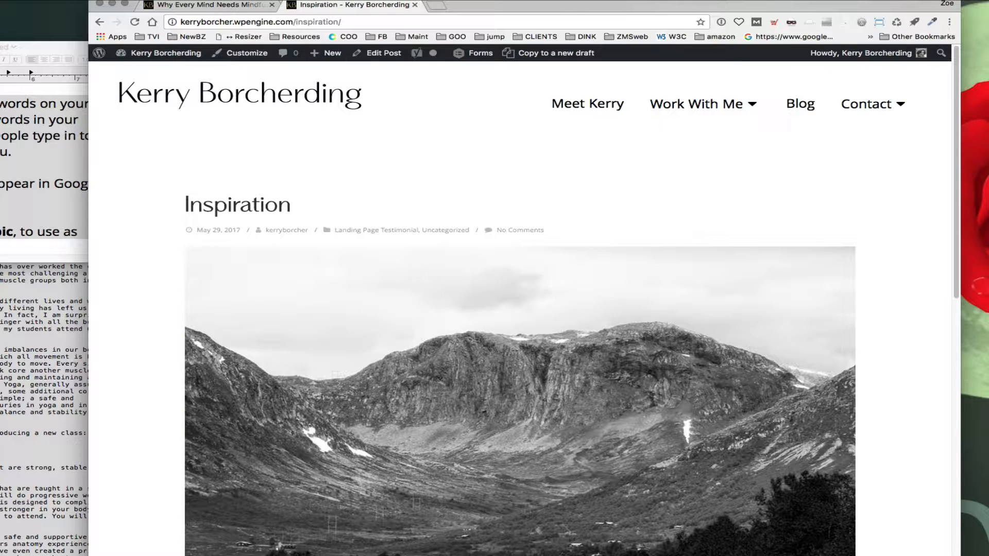
Step: Set the Featured Image or Gallery option to Full width, above content
left_click_drag(492, 9, 396, 165)
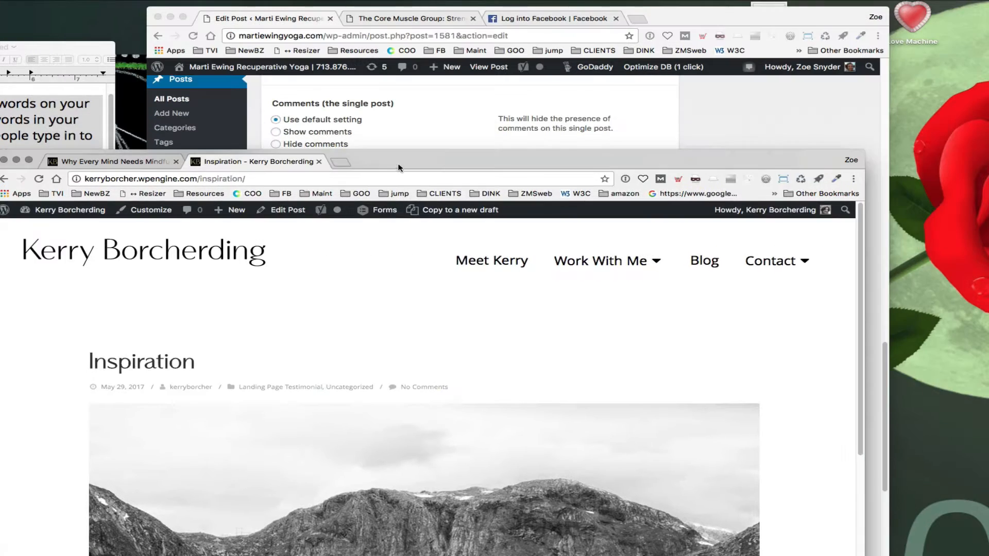
left_click(708, 107)
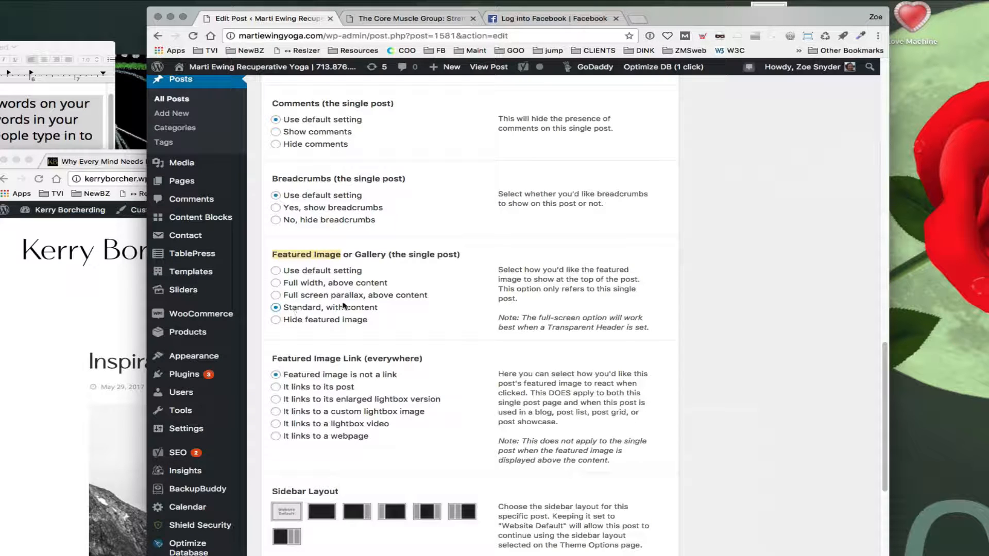
left_click(399, 323)
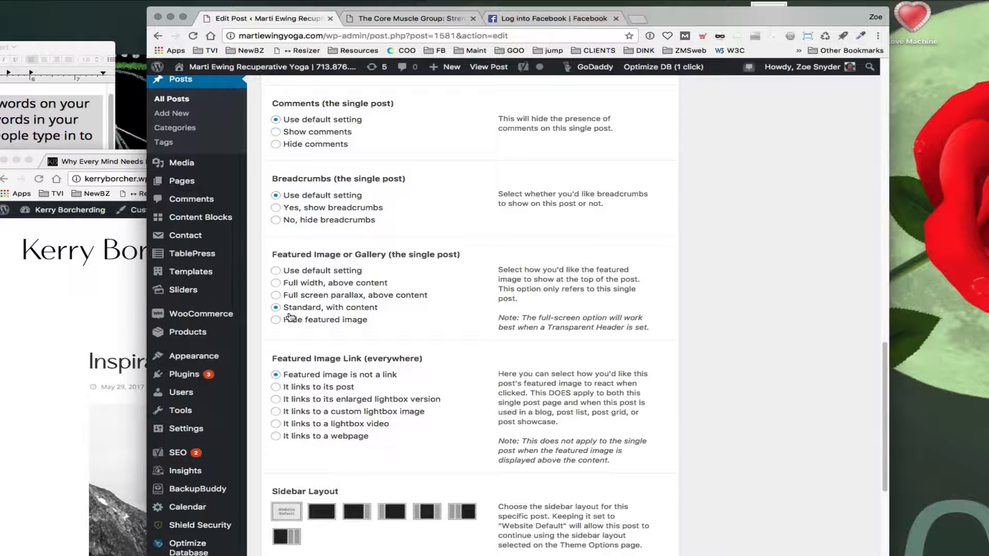
left_click(276, 283)
Step: Examine the Why Every Mind Needs Mindfulness post as an example of a full-width featured image
left_click(122, 349)
left_click_drag(430, 165, 511, 7)
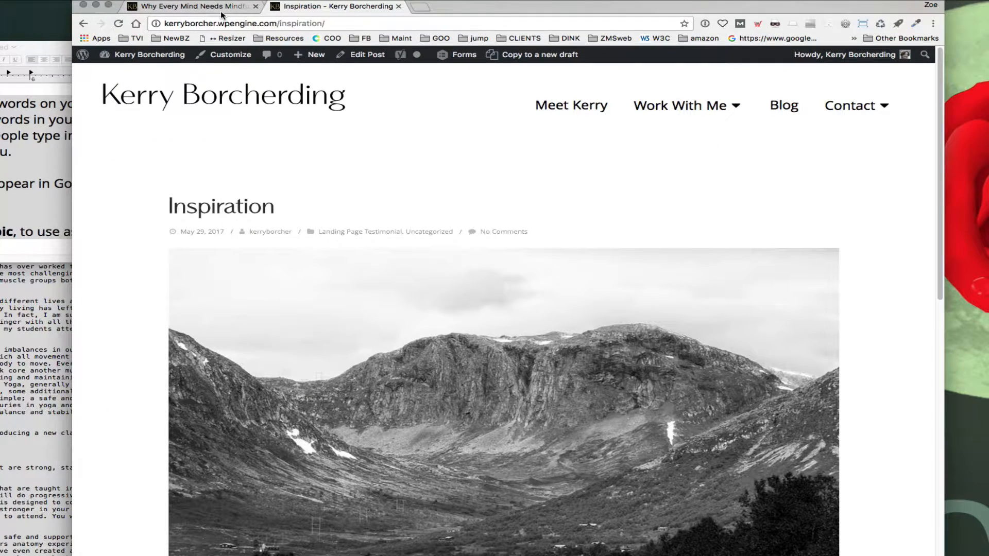
left_click(222, 12)
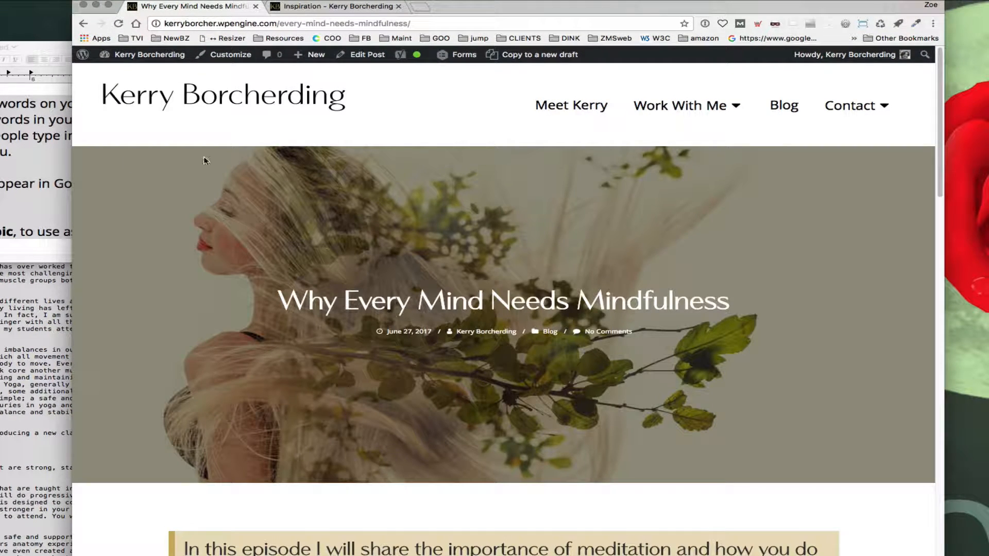
left_click_drag(275, 304, 744, 297)
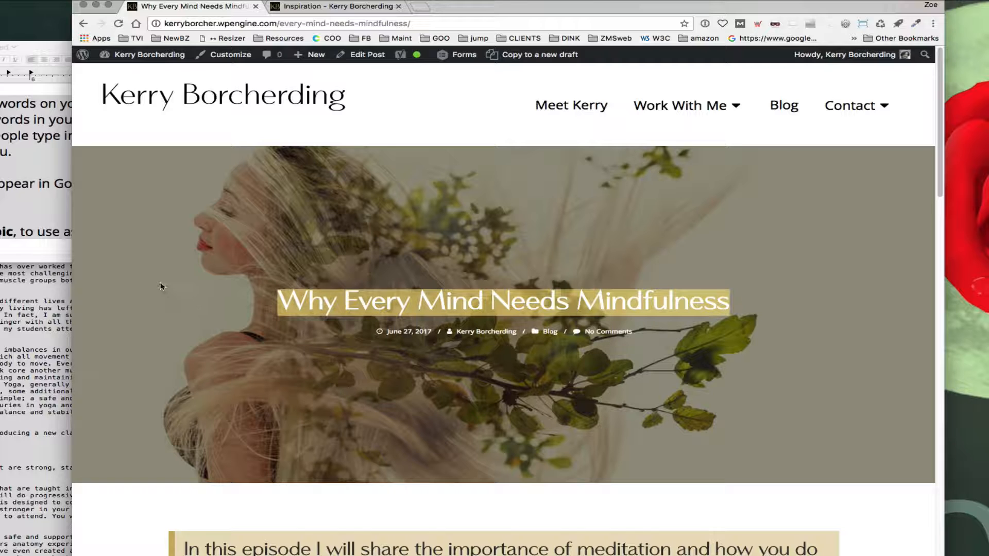
scroll(162, 287, "down", 10)
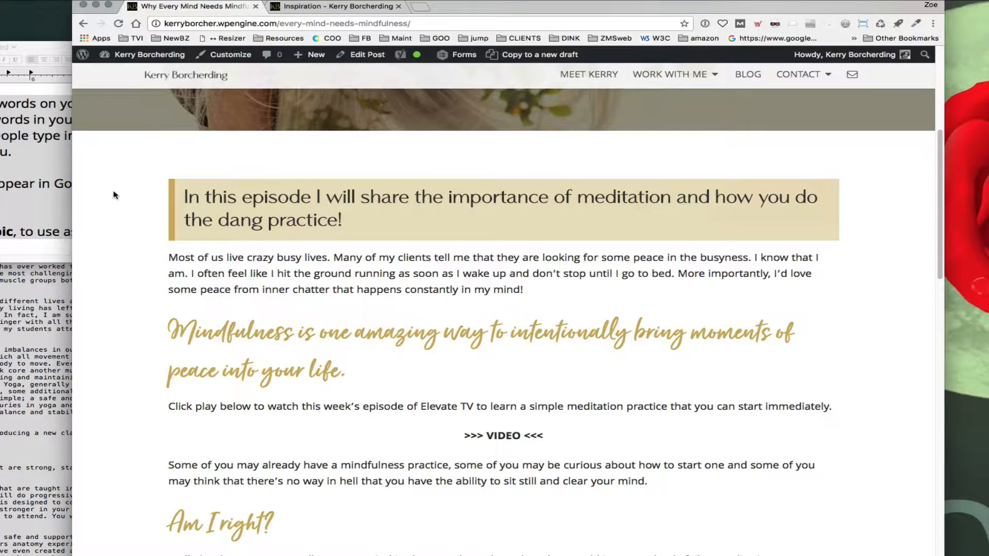
scroll(415, 389, "down", 8)
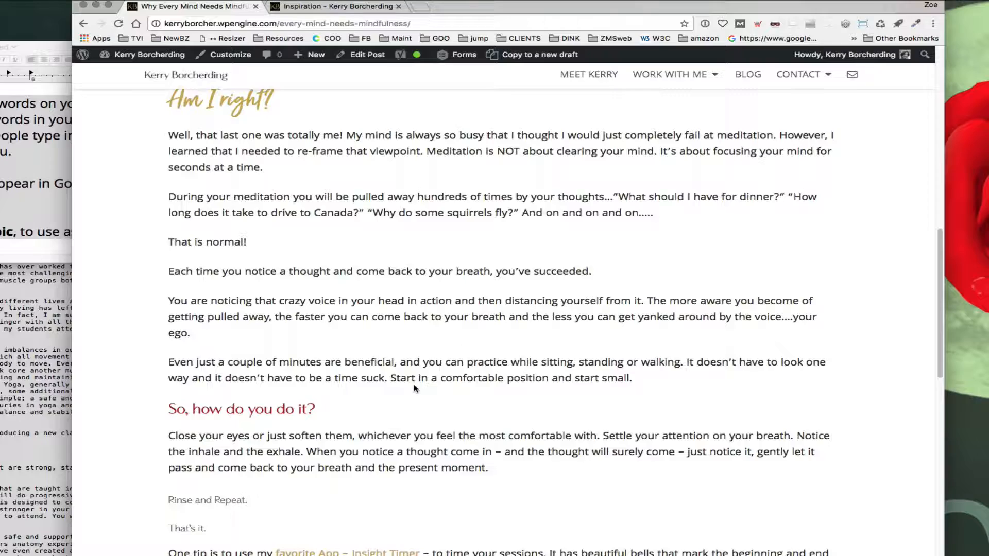
scroll(415, 389, "up", 20)
scroll(435, 362, "down", 1)
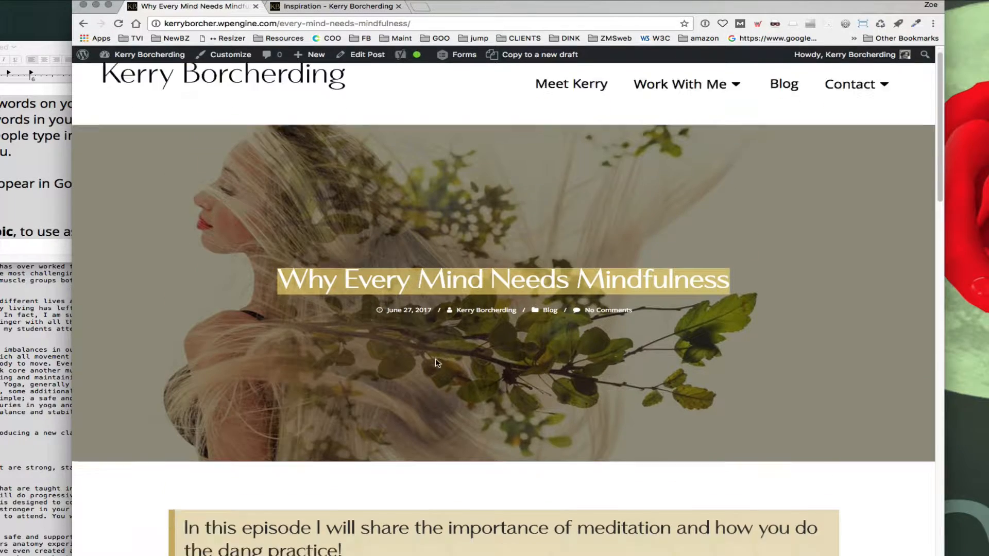
scroll(436, 362, "up", 2)
Step: Browse the image previews and dimensions in the Ewing-images folder to pick a featured image
left_click_drag(477, 8, 581, 133)
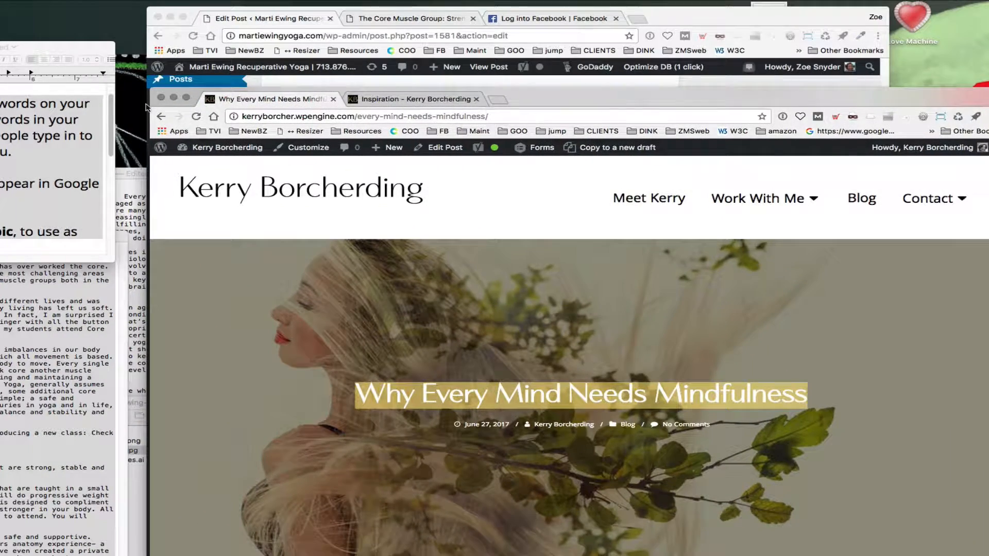
left_click(173, 101)
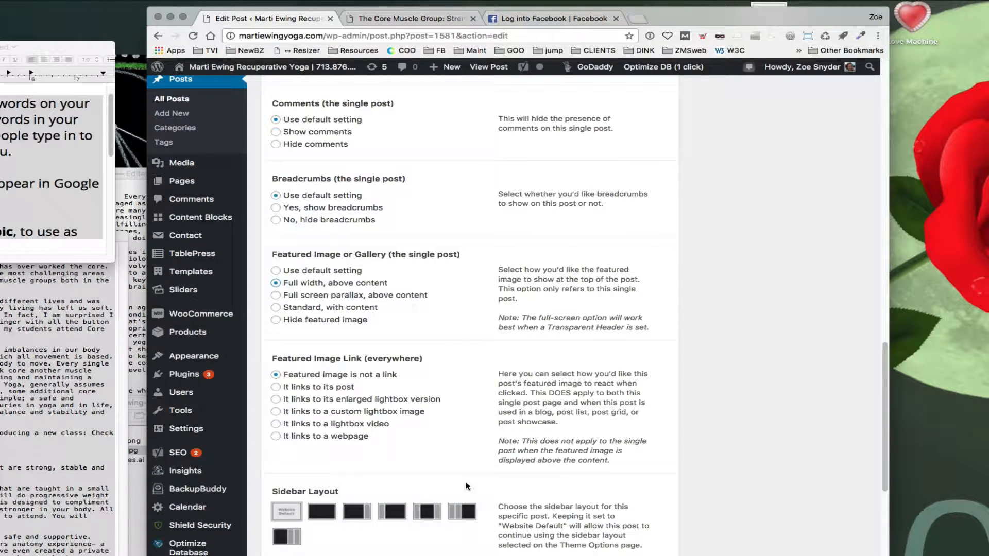
scroll(667, 438, "up", 1)
scroll(667, 438, "up", 10)
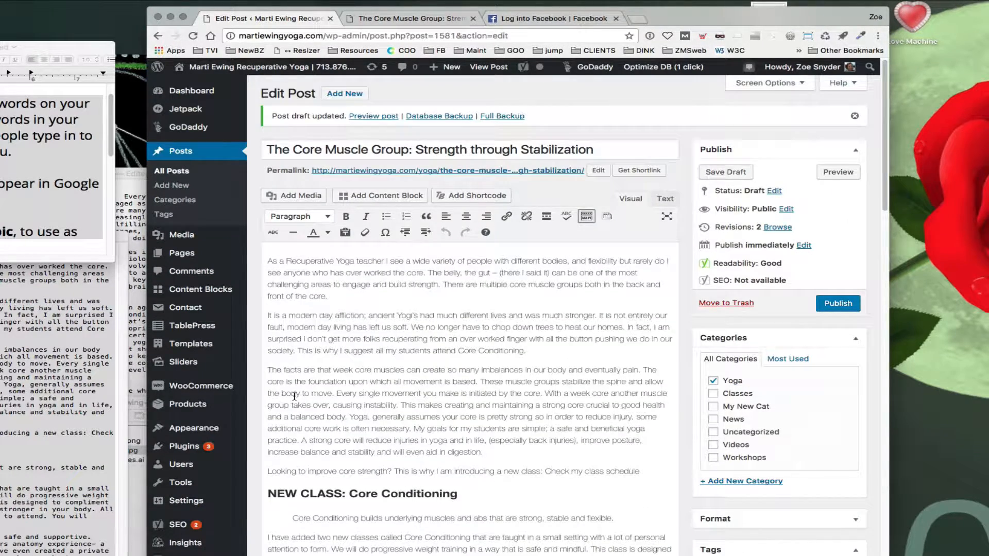
left_click(138, 502)
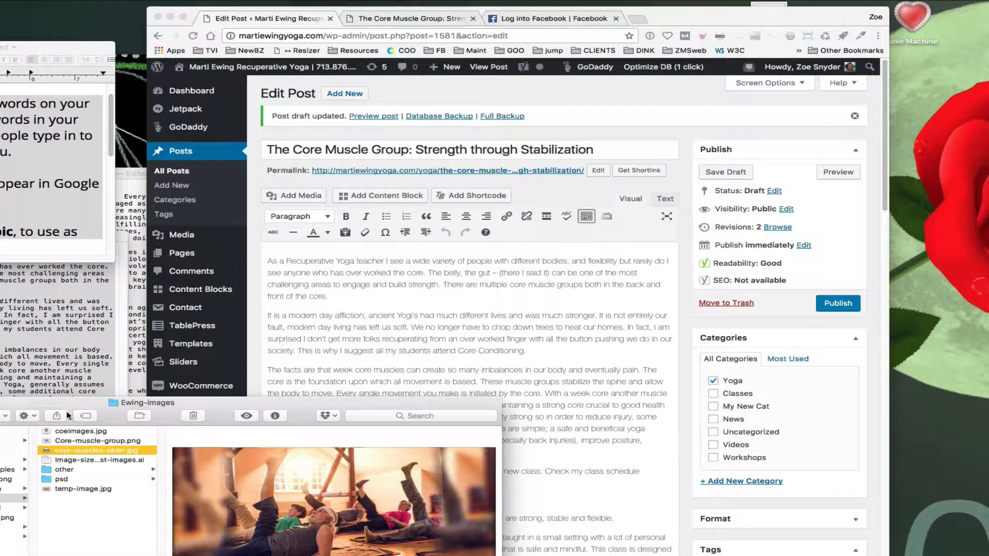
left_click_drag(89, 411, 309, 228)
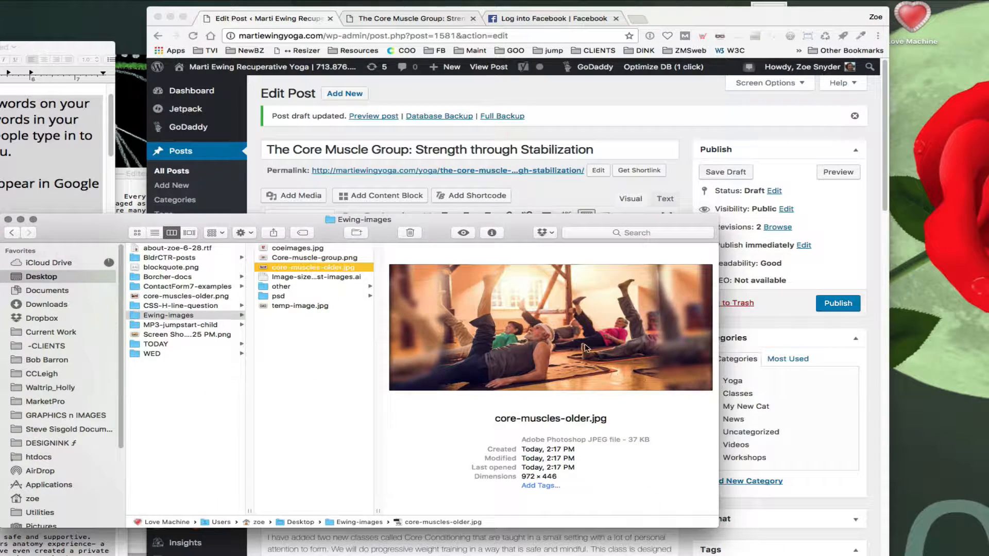
left_click(284, 259)
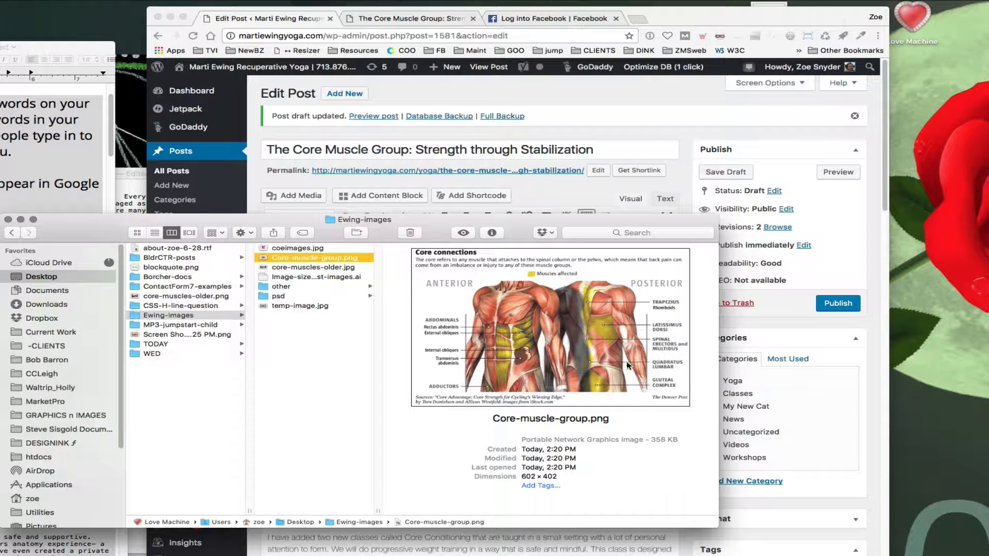
left_click(297, 249)
left_click(297, 260)
left_click_drag(522, 478, 559, 479)
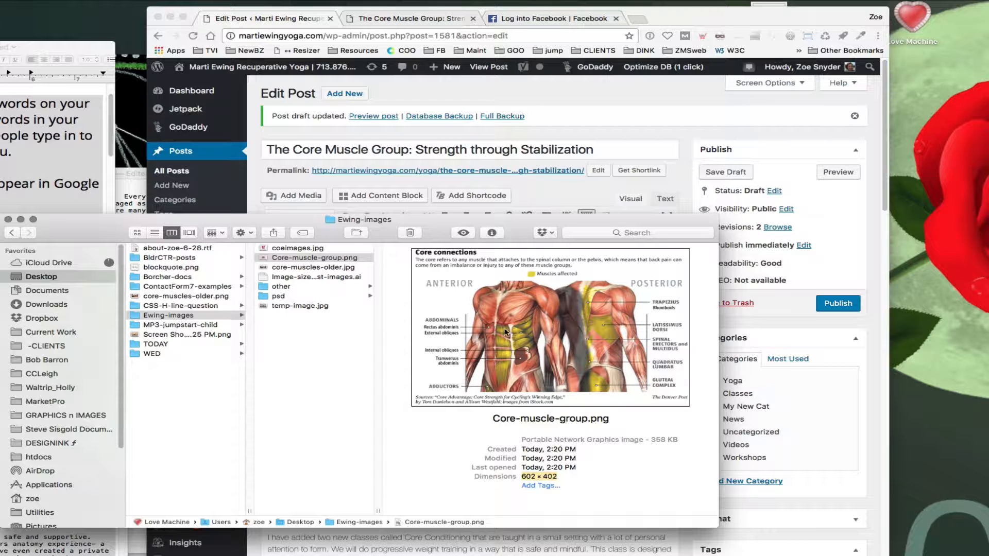
left_click(305, 250)
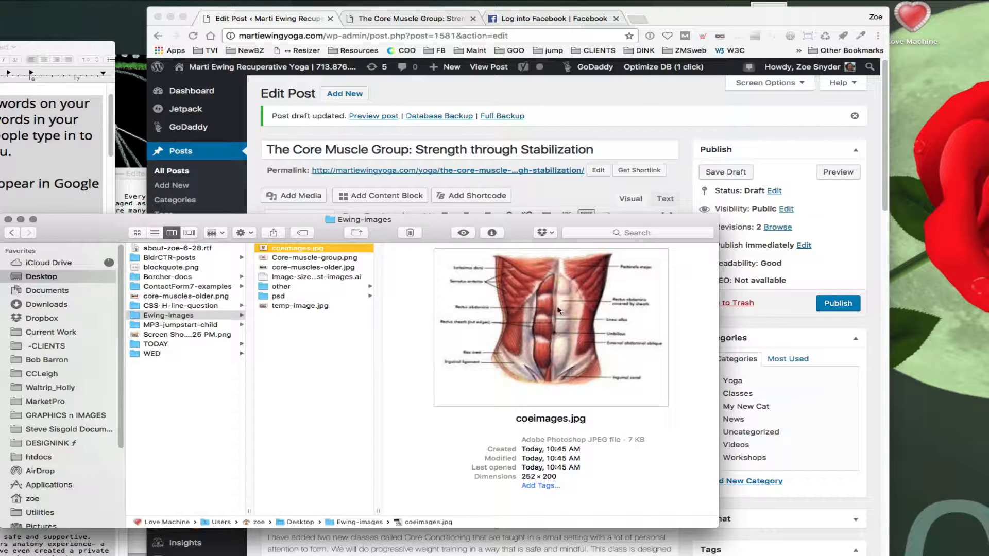
left_click(306, 258)
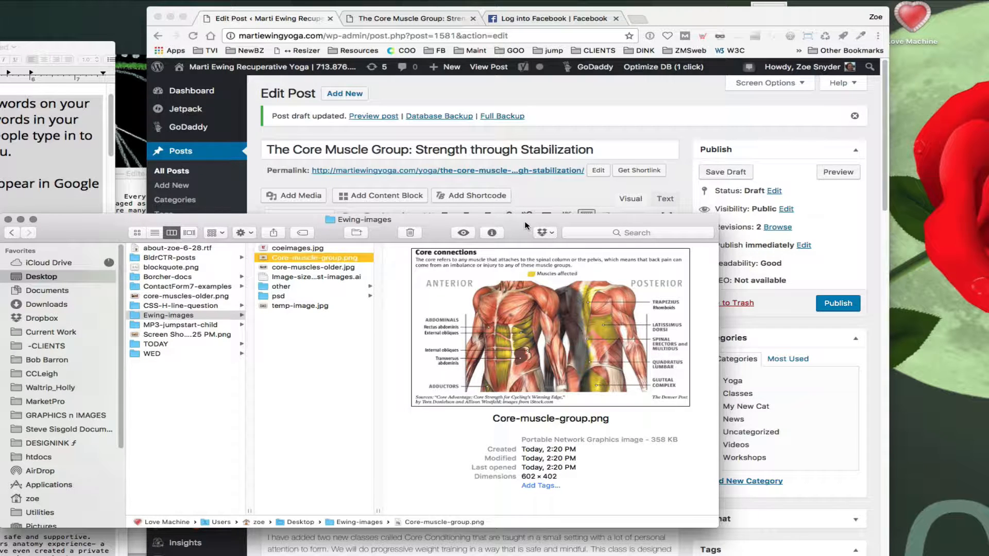
left_click_drag(526, 225, 184, 214)
Step: Open the featured image picker and upload core-muscles-older.jpg from the Ewing-images folder into the Media Library
scroll(520, 330, "down", 10)
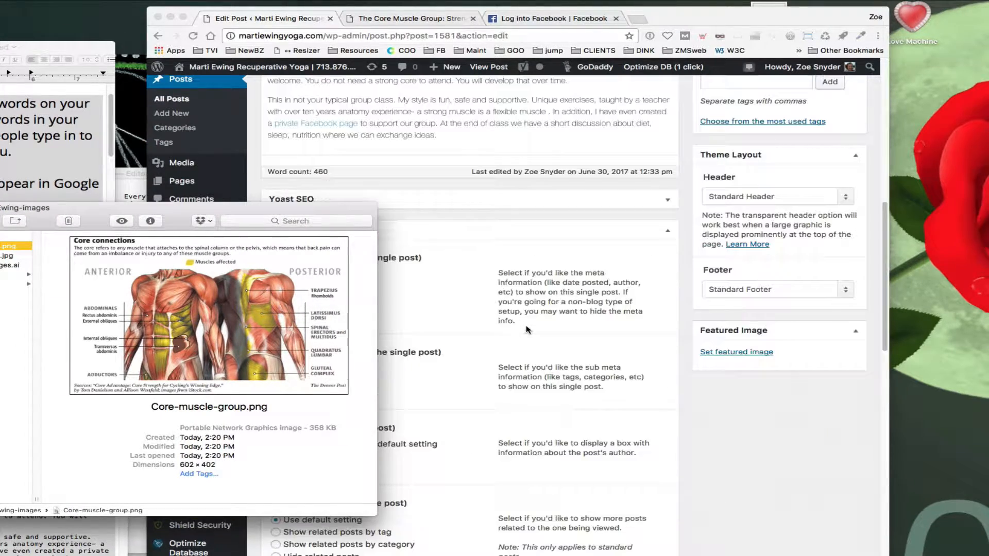
left_click_drag(355, 213, 232, 253)
left_click(743, 354)
left_click(743, 354)
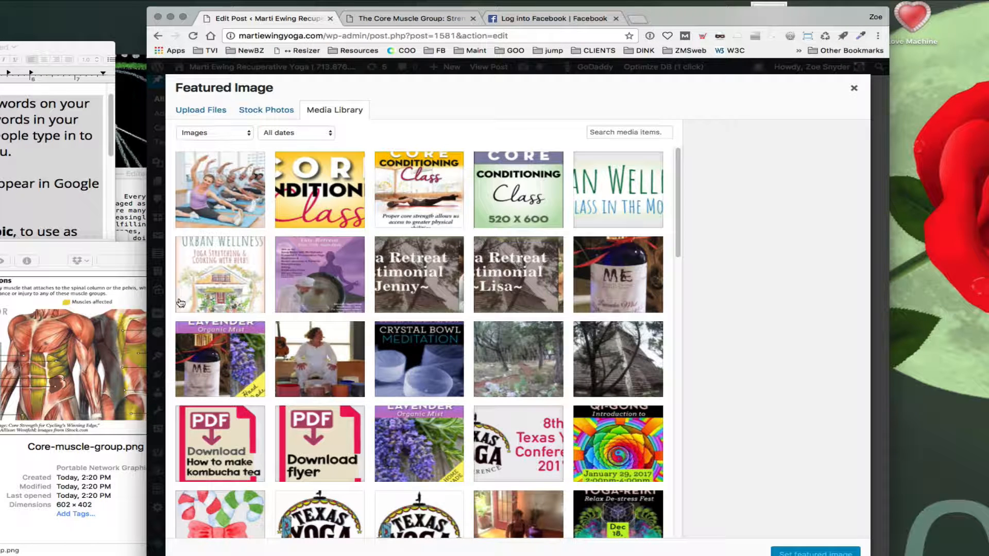
left_click(53, 260)
left_click_drag(53, 260, 461, 321)
left_click(234, 355)
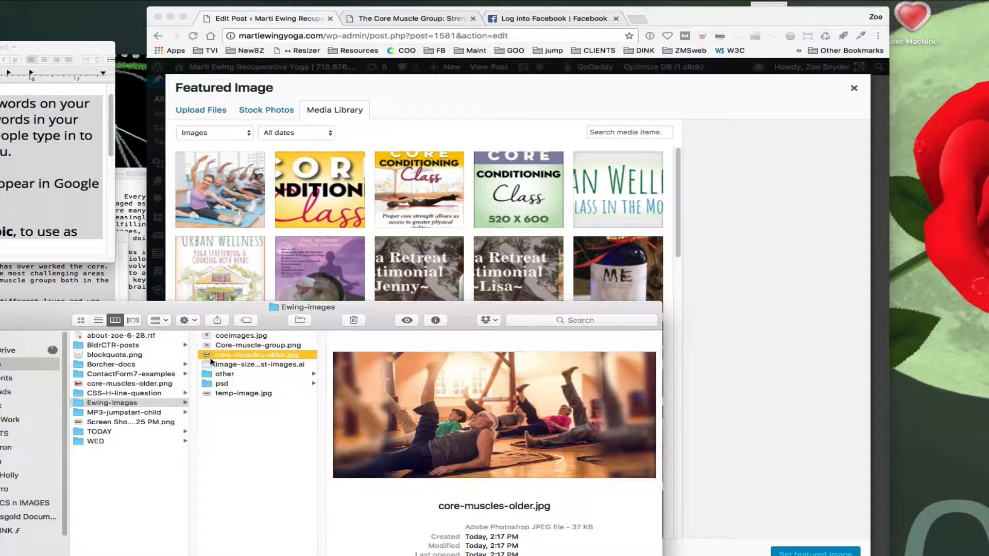
left_click_drag(207, 356, 278, 232)
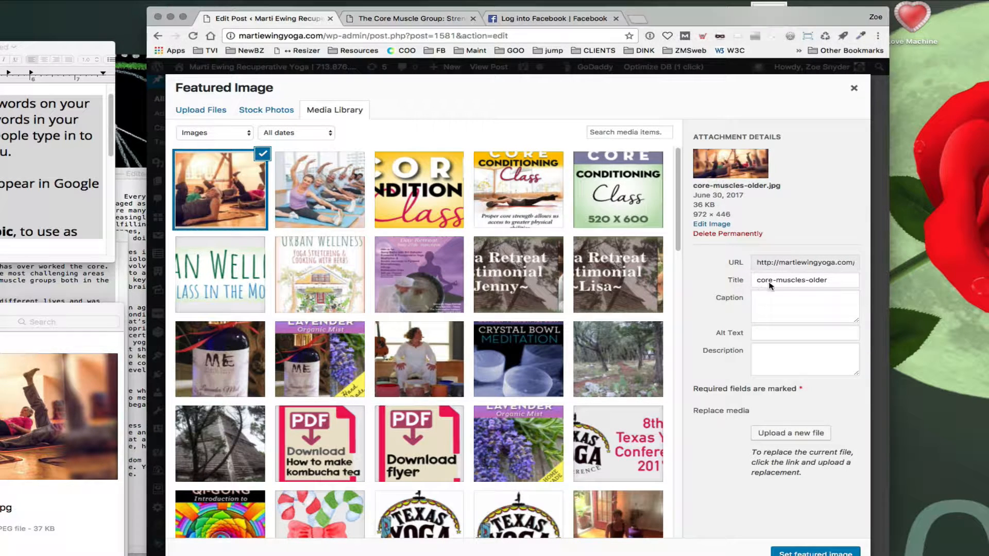
Step: Enter alt text for the image naming Marti Ewing Recuperative Yoga and Houston Core Conditioning Classes
left_click_drag(830, 282, 748, 278)
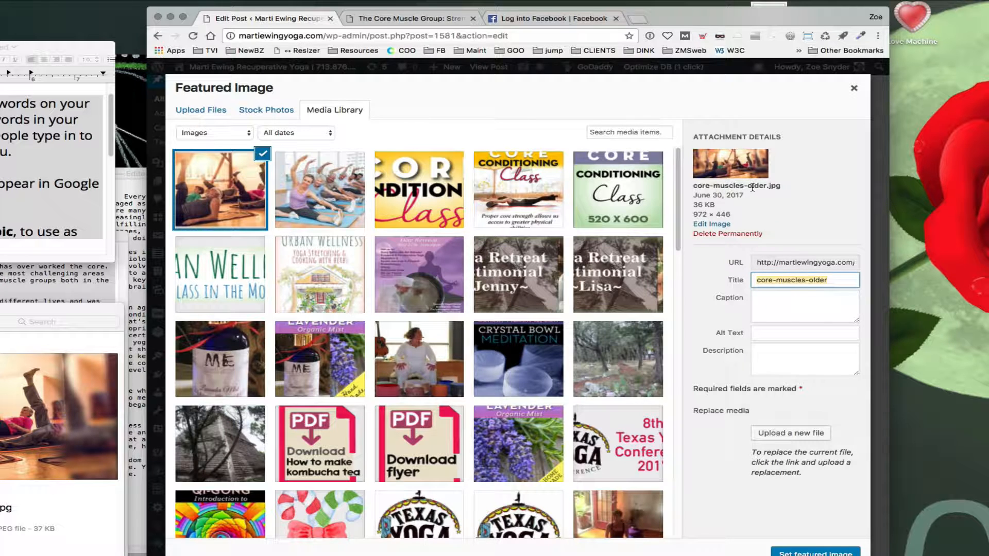
left_click(759, 336)
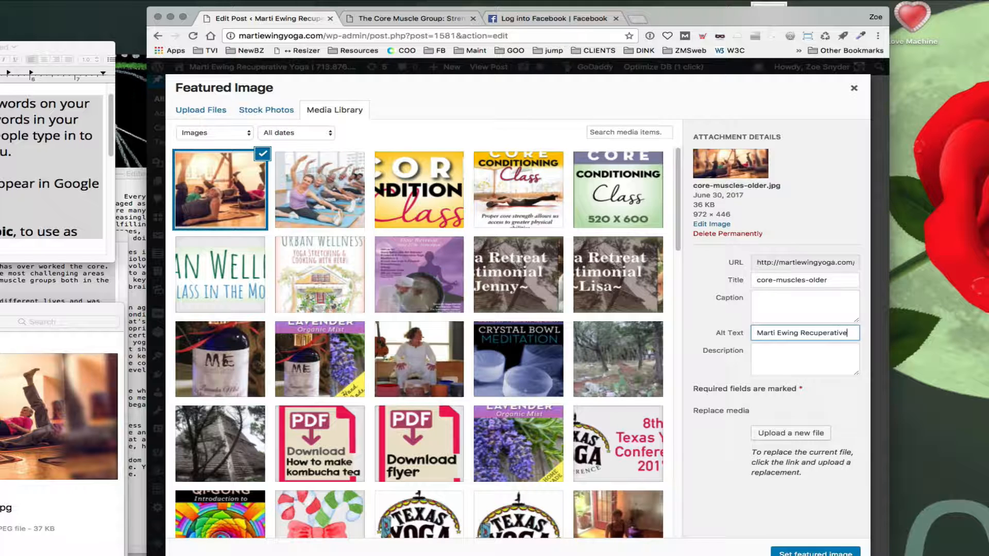
type("Marti Ewing Recuperative Yog - Hous")
type("ton Core")
type("nditioning")
type(" Classes")
Step: Rearrange the alt text to read Houston Core Conditioning Classes - Marti Ewing Recuperative Yoga
left_click_drag(756, 333, 856, 333)
key("super+c")
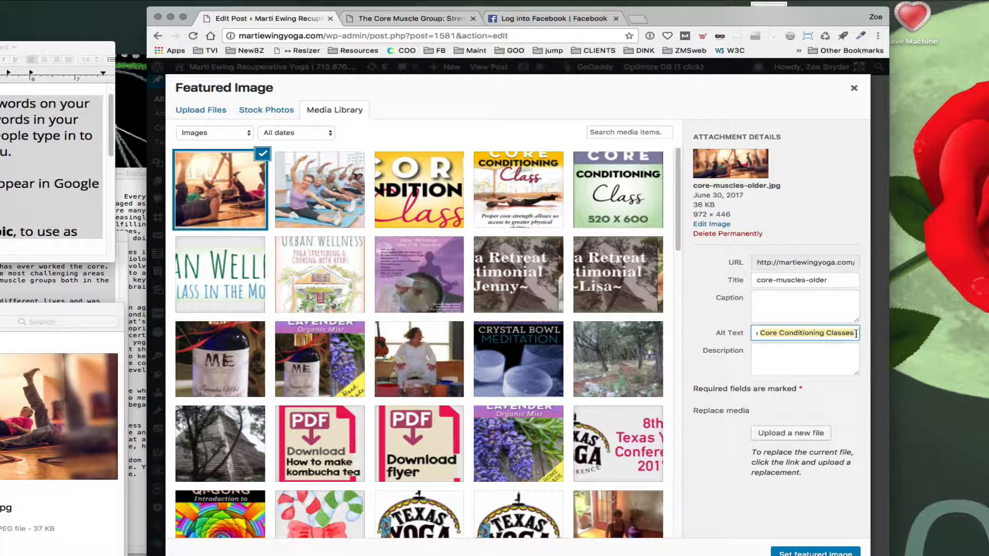
key("BackSpace")
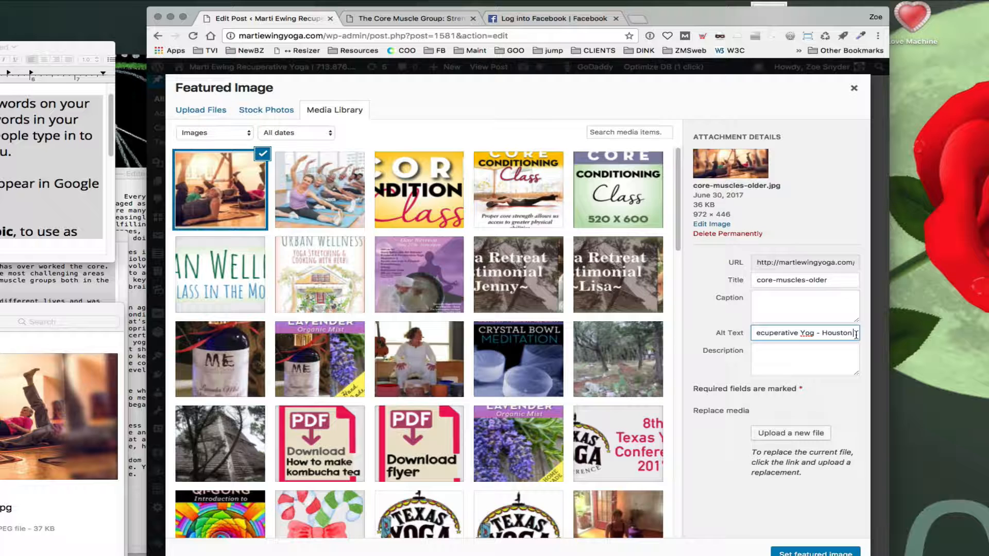
left_click(812, 333)
type("a")
key("Left")
key("Left")
key("Left")
key("Left")
key("Left")
key("Left")
key("super+v")
type("-")
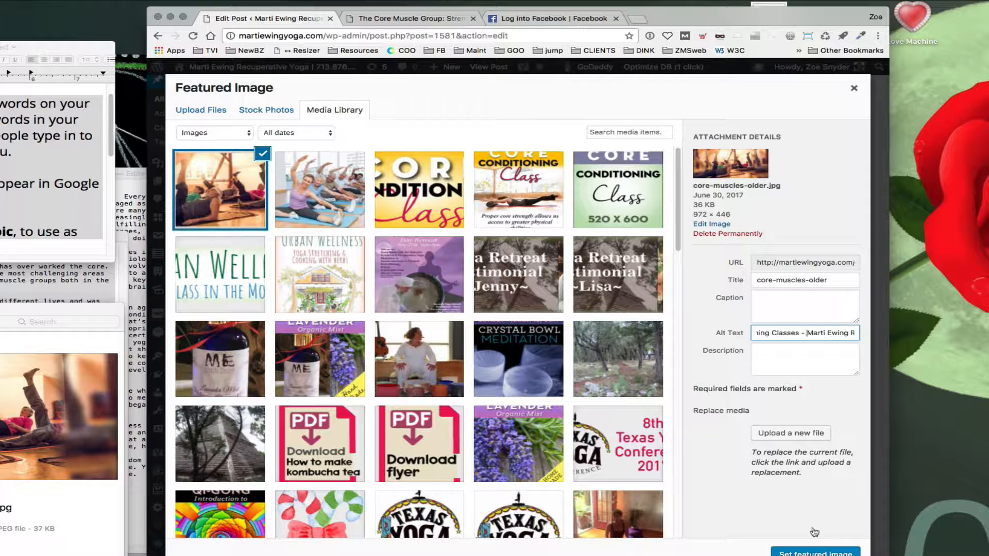
Step: Set the selected image as the post's featured image
left_click_drag(738, 26, 732, 18)
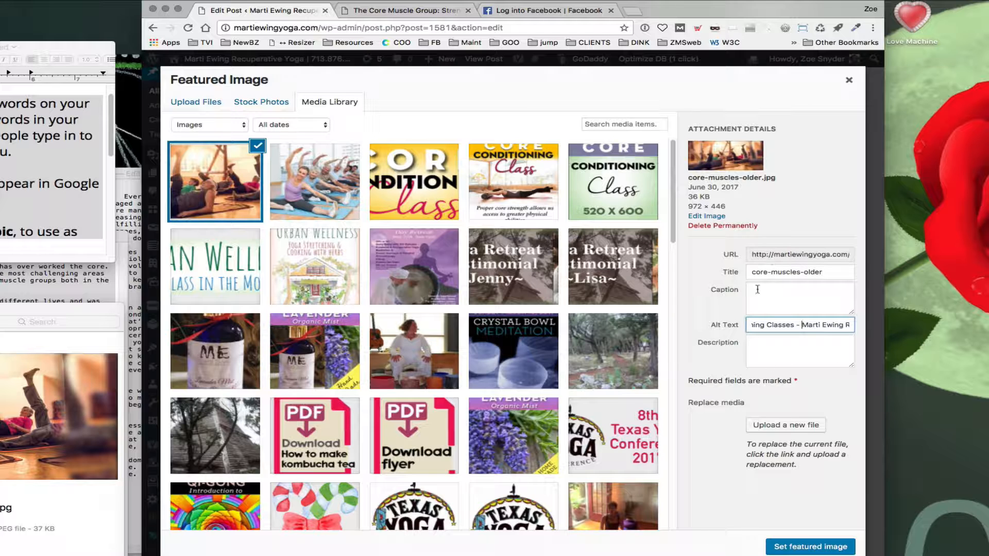
left_click(798, 547)
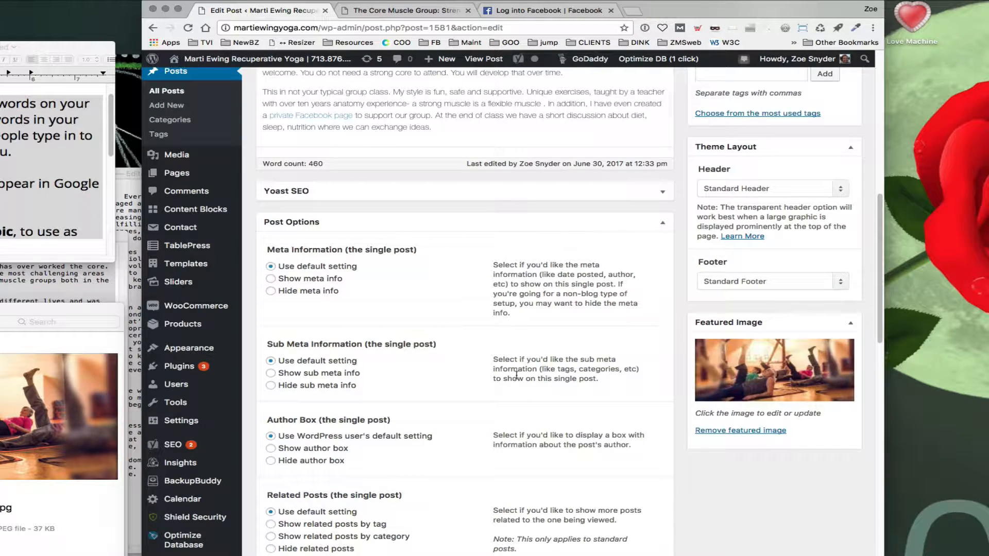
scroll(516, 375, "down", 4)
scroll(489, 384, "down", 3)
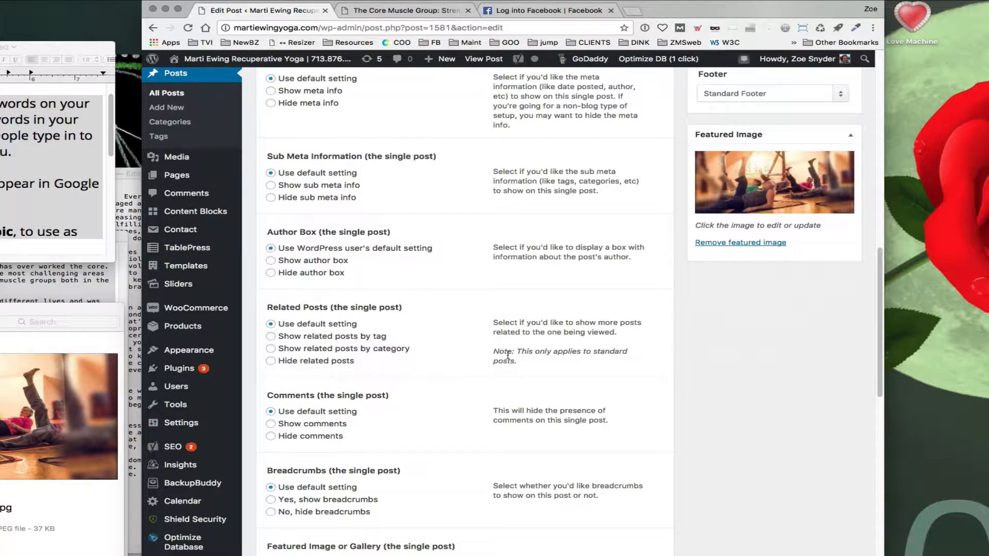
Step: Set the featured image to link to its post, without applying that link on the single post page
scroll(459, 397, "down", 7)
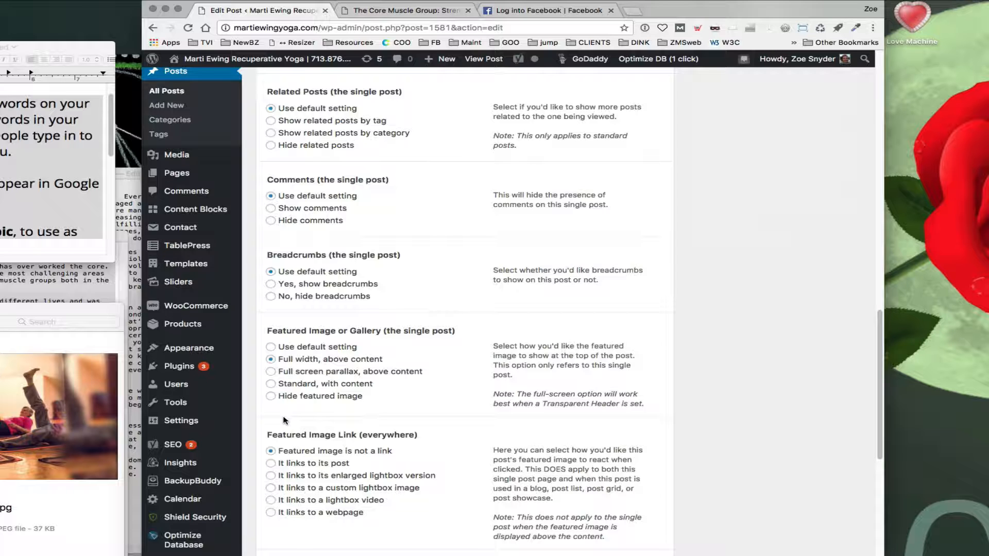
left_click(271, 463)
scroll(427, 468, "down", 3)
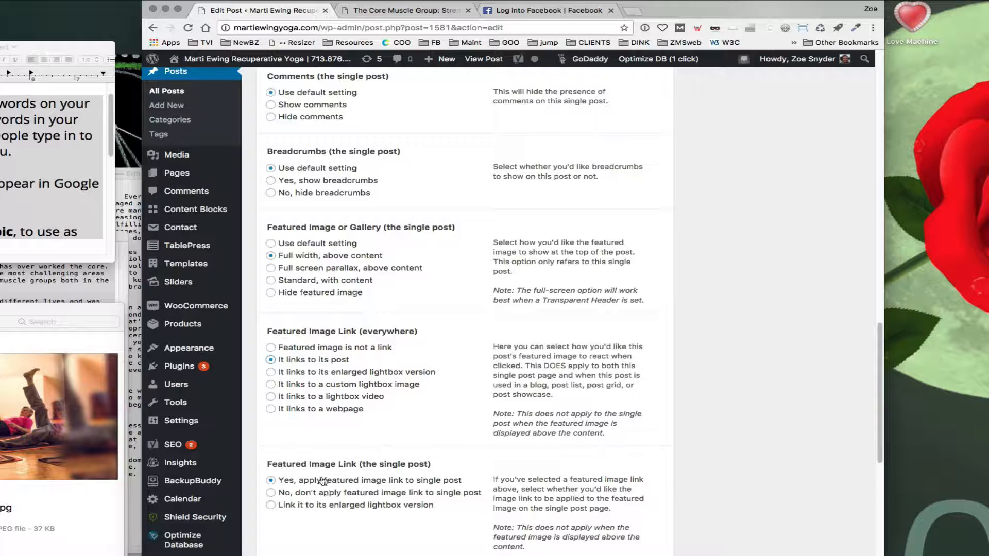
left_click(271, 493)
Step: Save the post as a draft
left_click(396, 11)
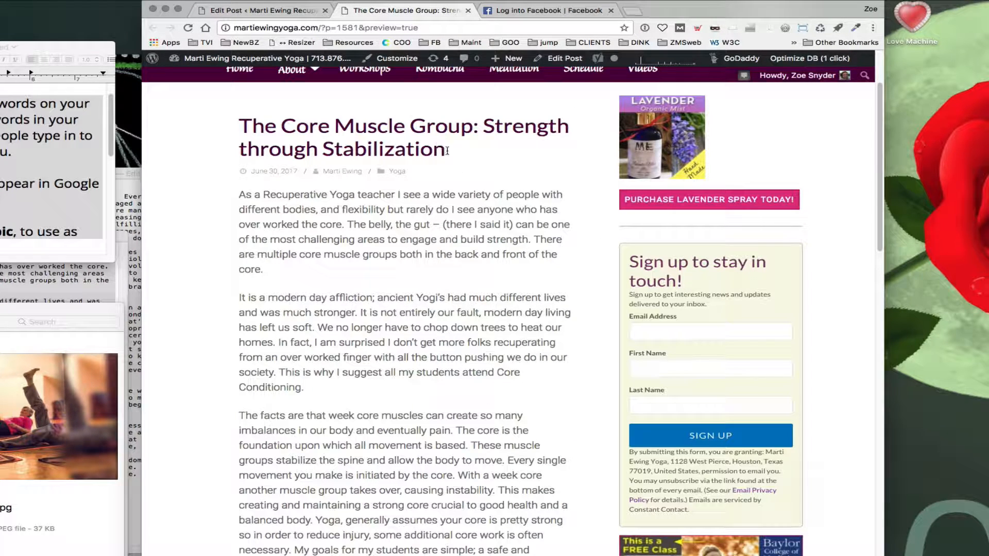
left_click(257, 11)
scroll(469, 308, "up", 10)
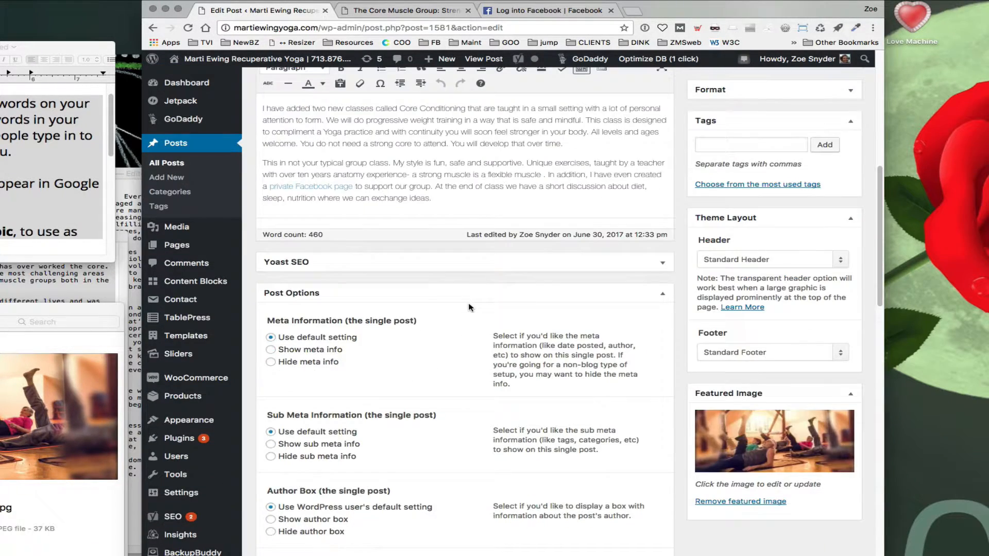
scroll(469, 308, "up", 6)
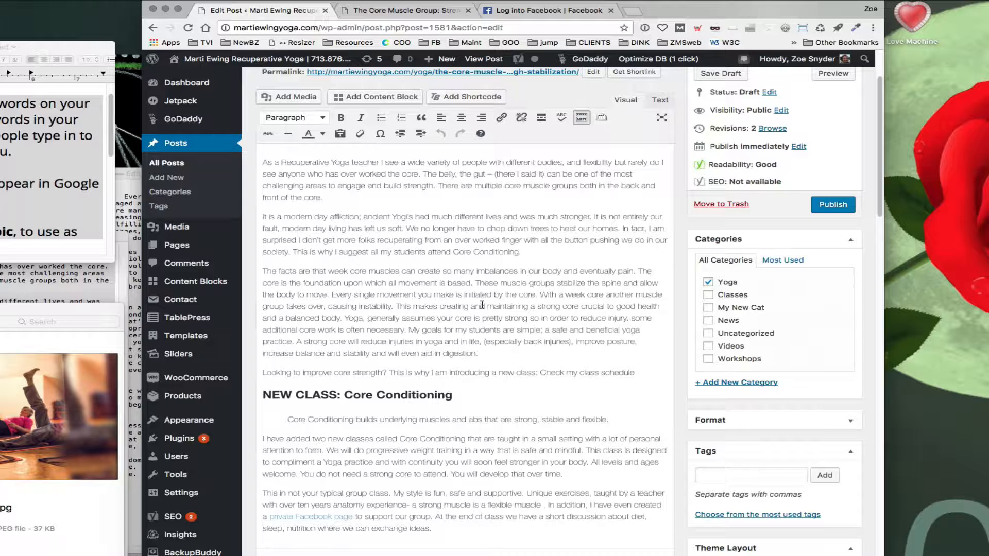
scroll(693, 290, "up", 3)
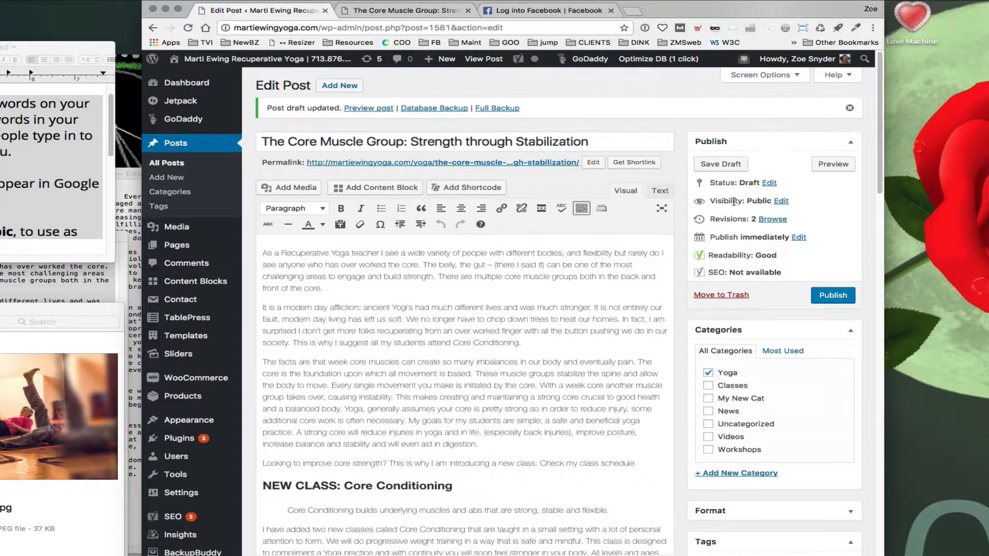
left_click(720, 163)
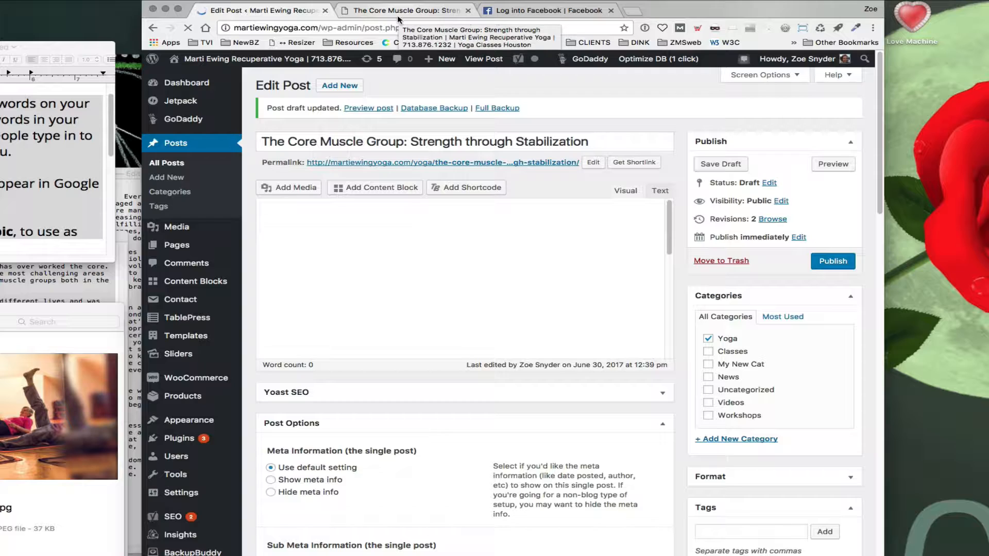
Step: Reload the post preview and examine the full-width featured image header
left_click(398, 13)
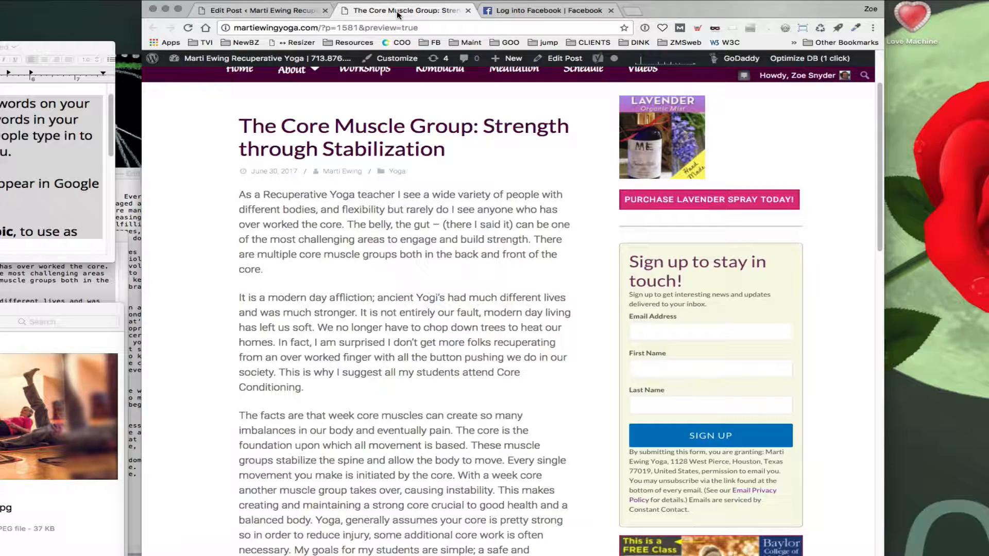
left_click(188, 29)
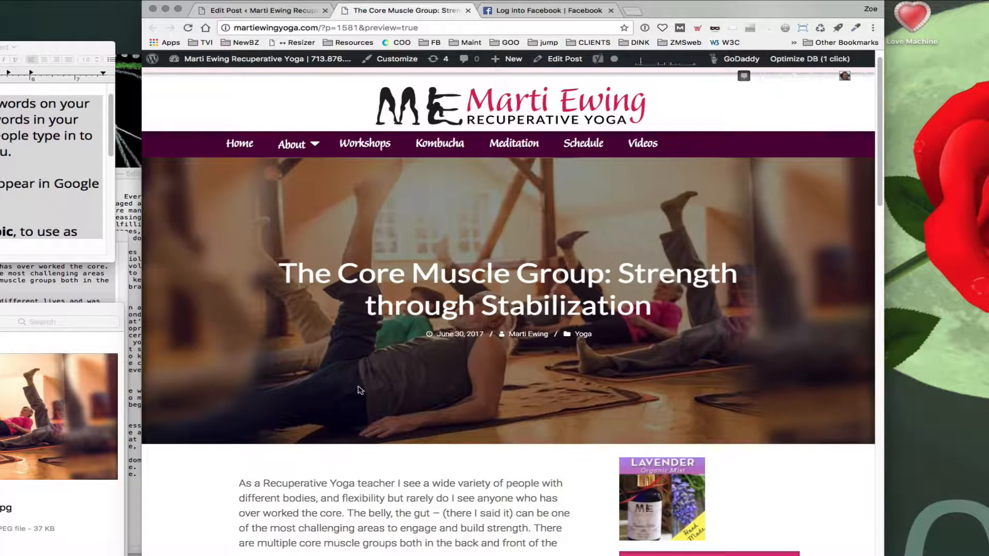
scroll(360, 390, "down", 3)
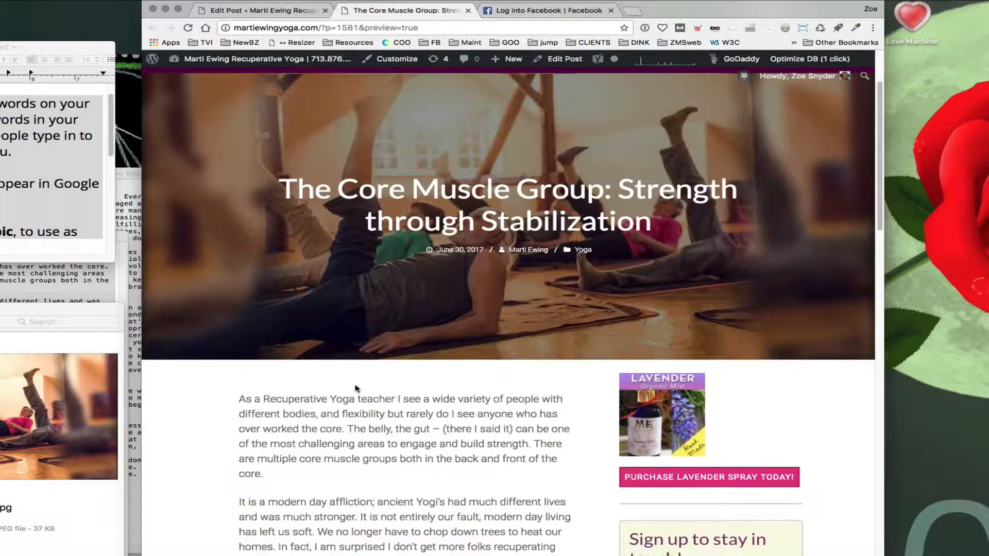
scroll(358, 388, "up", 3)
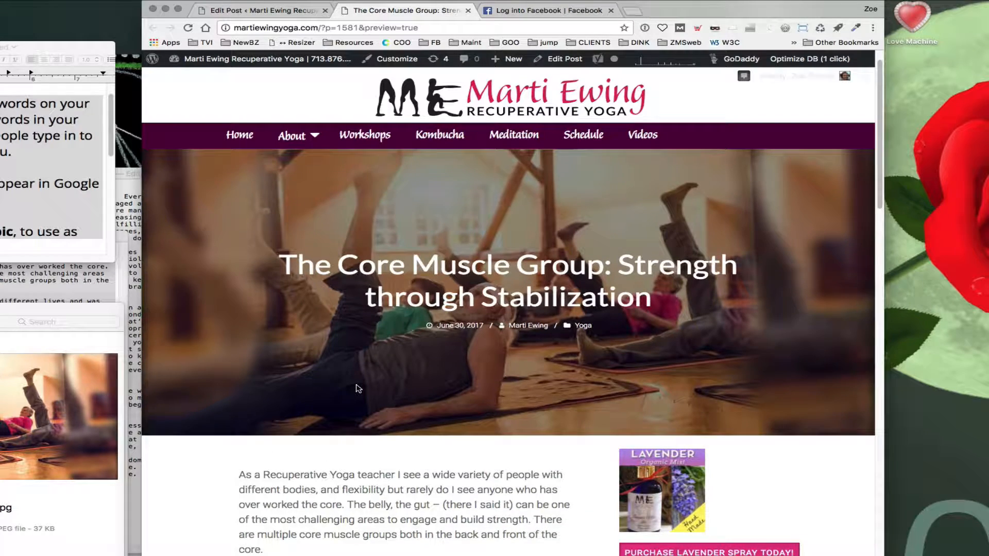
scroll(356, 386, "down", 5)
scroll(356, 387, "up", 8)
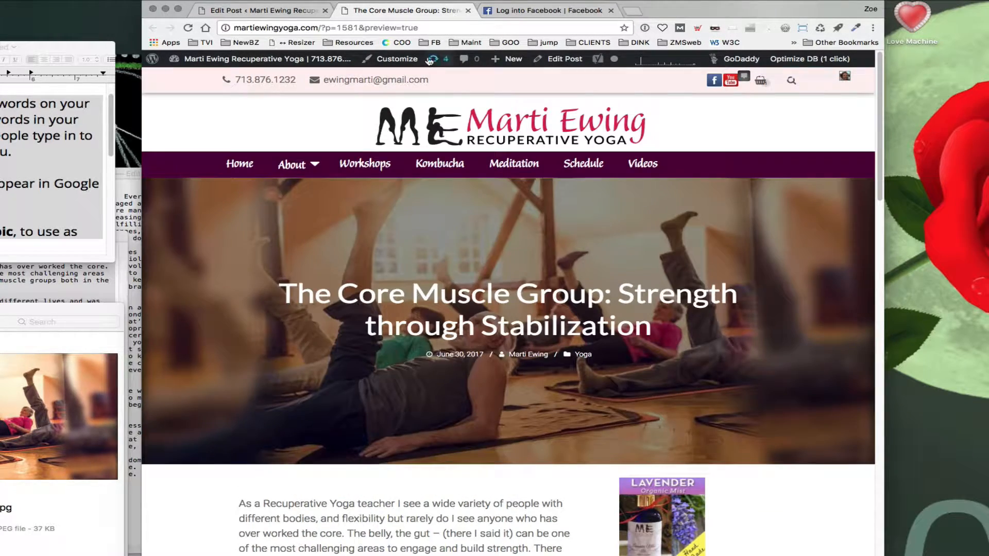
Step: Change the featured image display option to Standard, with content
left_click(252, 10)
scroll(437, 385, "down", 15)
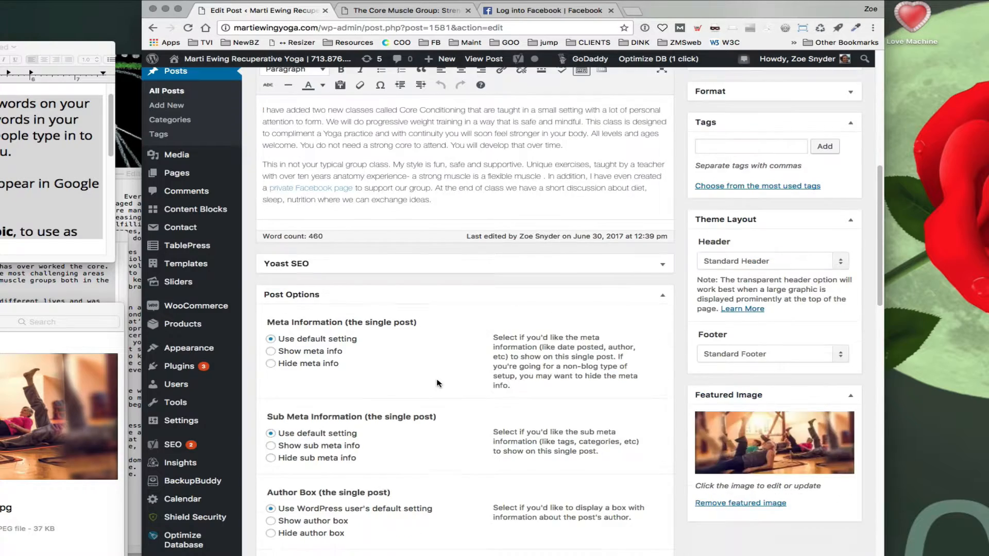
scroll(437, 384, "down", 5)
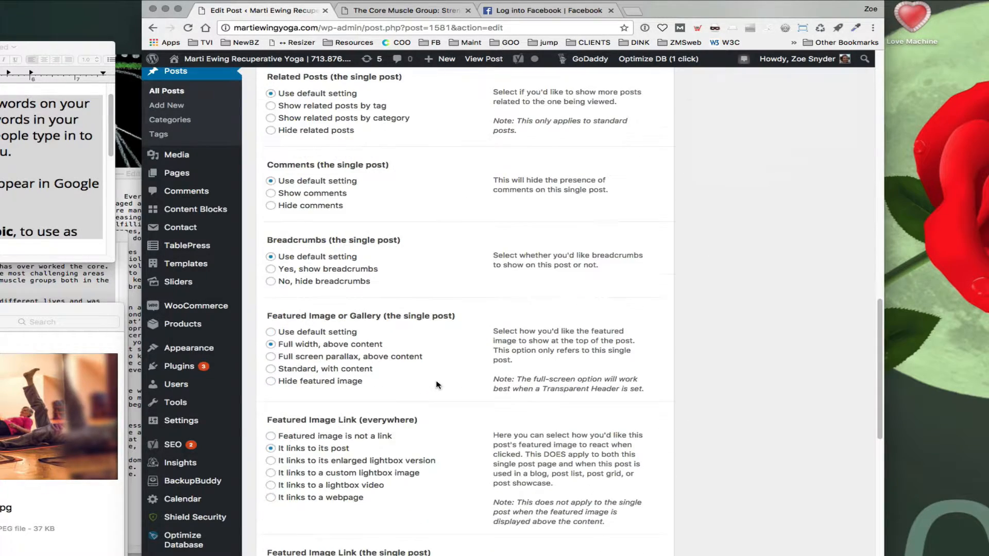
left_click(271, 369)
Step: Place the cursor at the start of the third paragraph and upload Core-muscle-group.png into the Media Library
scroll(510, 441, "up", 9)
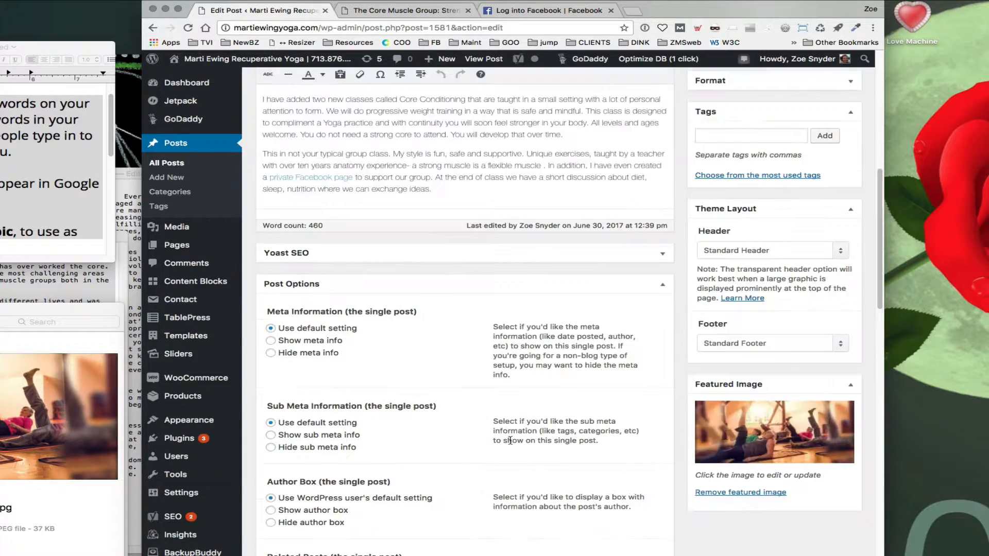
scroll(510, 440, "up", 8)
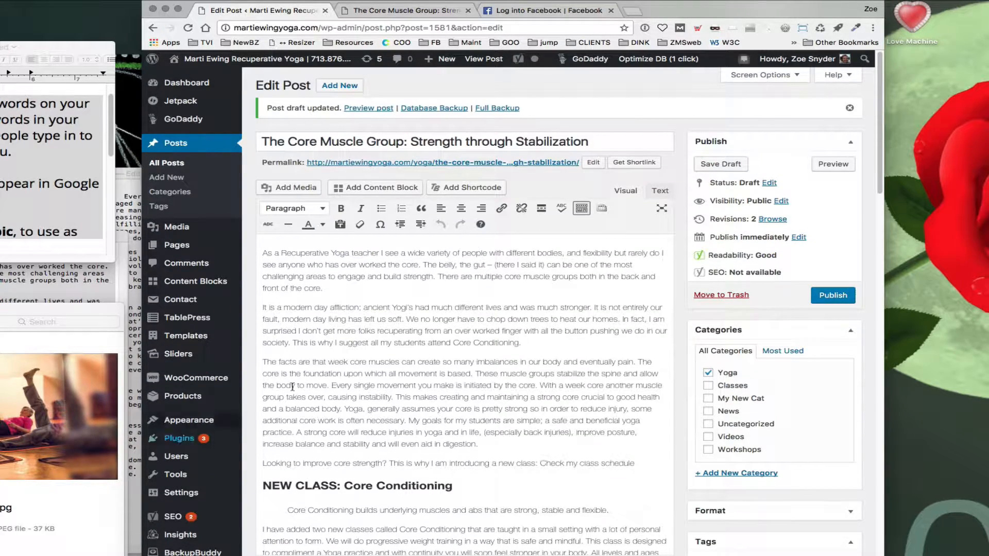
left_click_drag(77, 313, 471, 339)
key("Up")
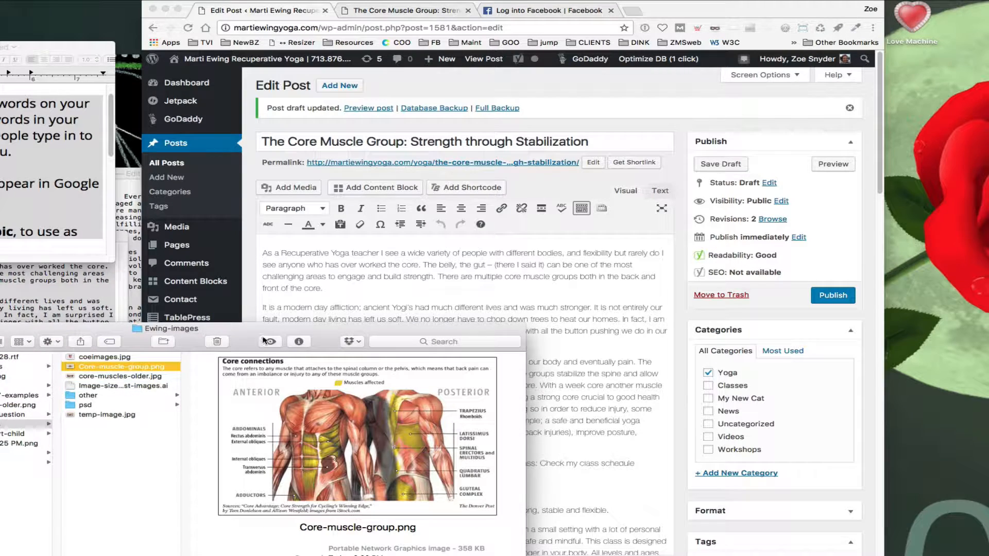
left_click_drag(224, 344, 0, 355)
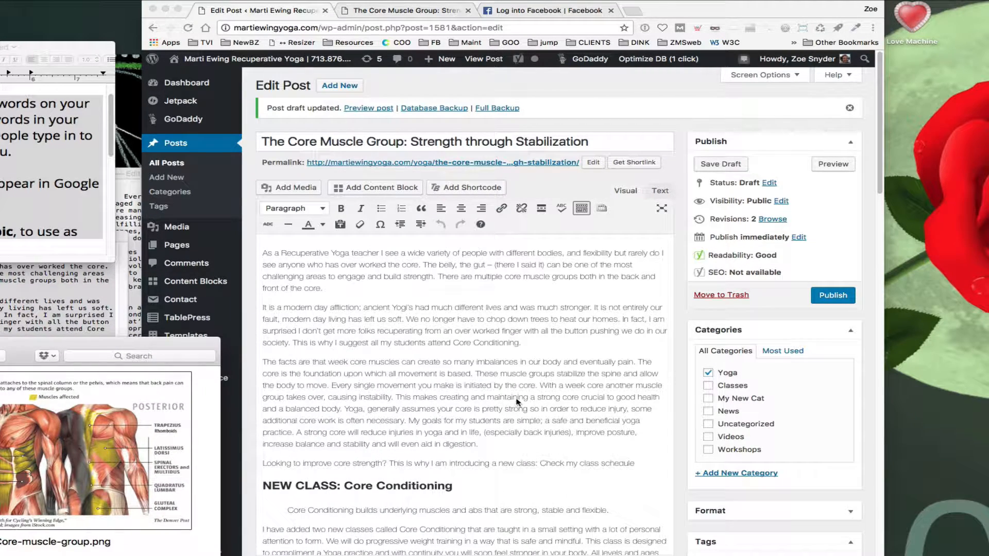
left_click(265, 365)
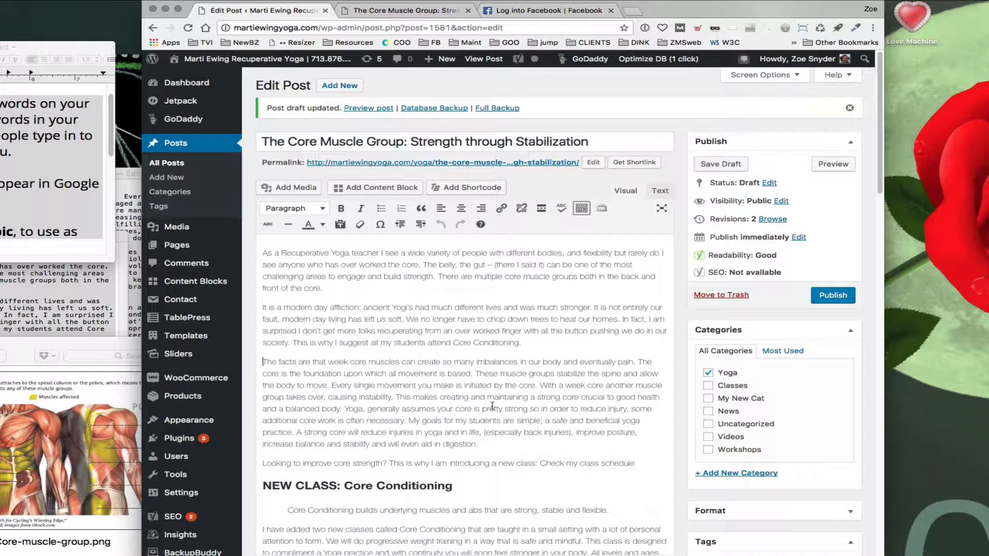
left_click(298, 189)
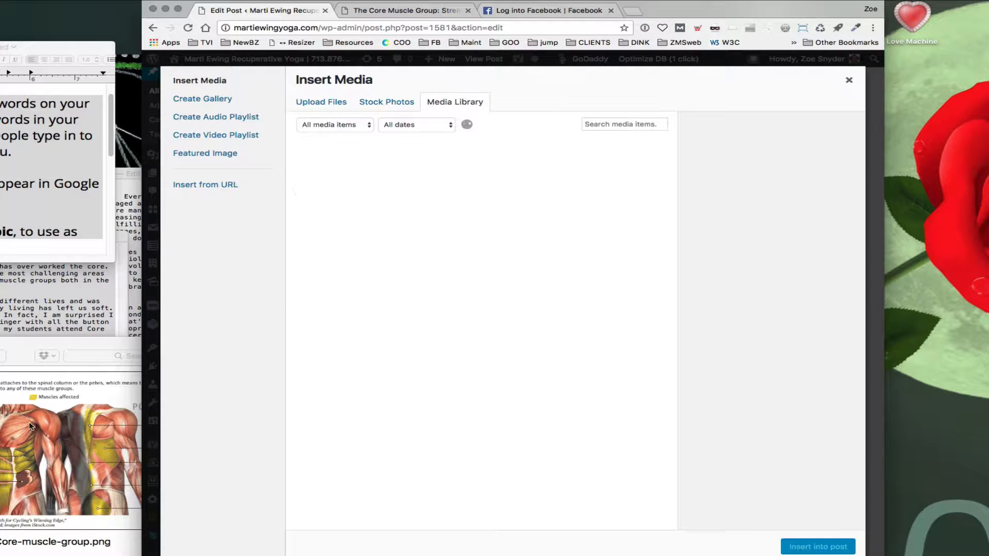
left_click(67, 443)
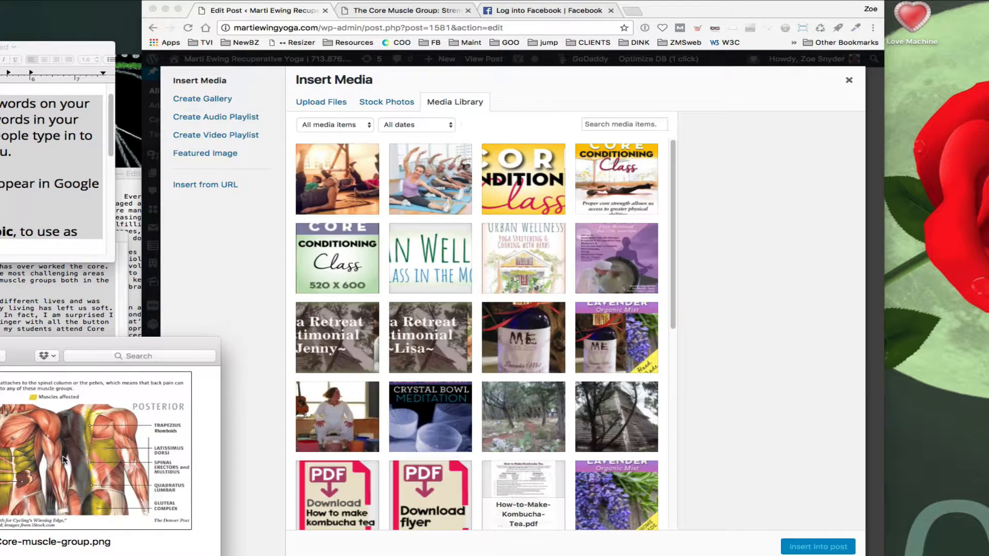
left_click_drag(66, 458, 464, 310)
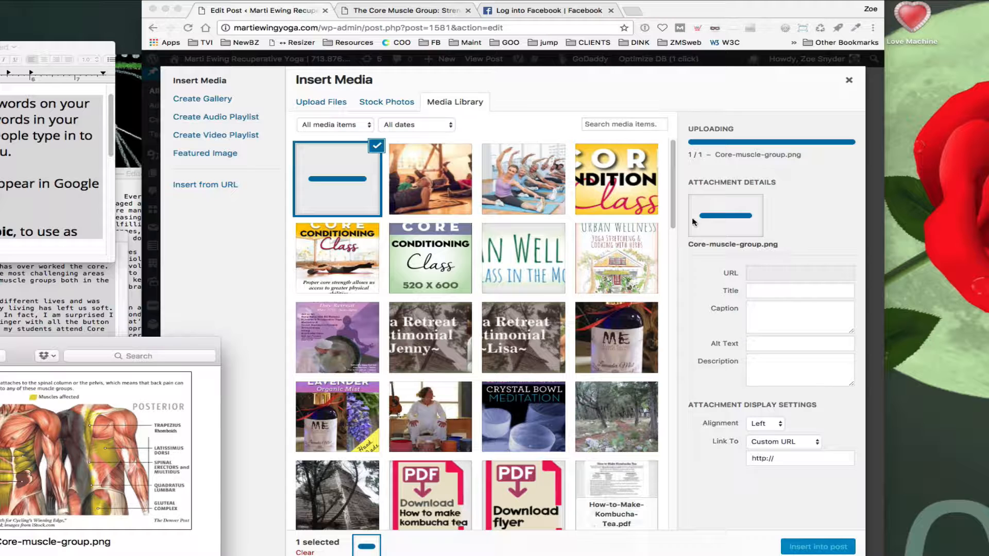
Step: Enter the image's alt text as Core Muscle Group - Marti Ewing Recuperative Yoga - Houston, TX
left_click(754, 344)
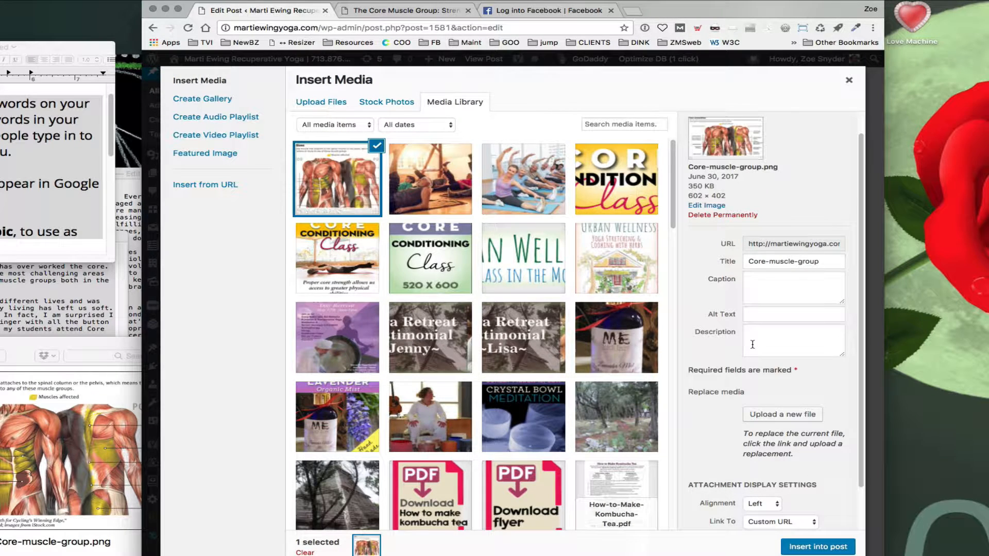
left_click(753, 314)
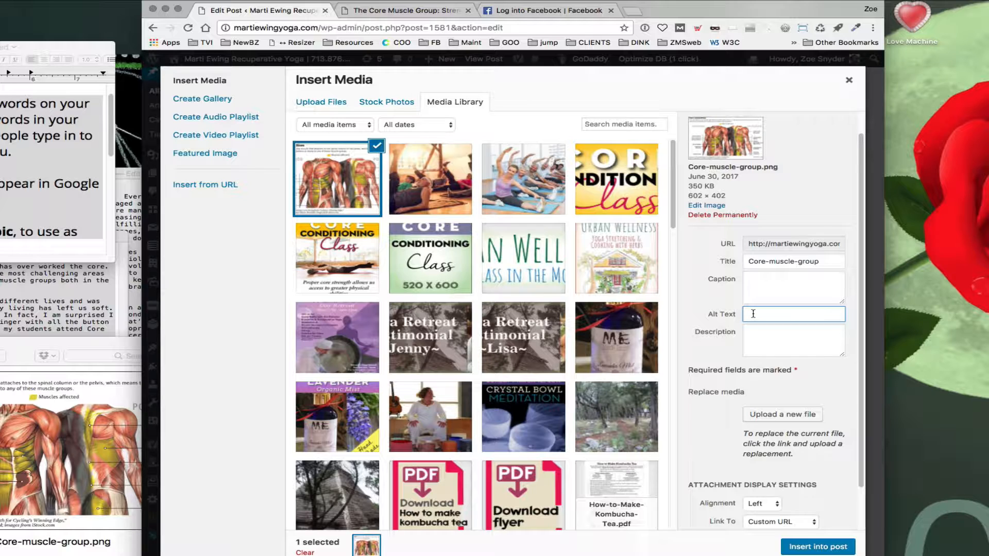
type("Core Muscle Group - MAr")
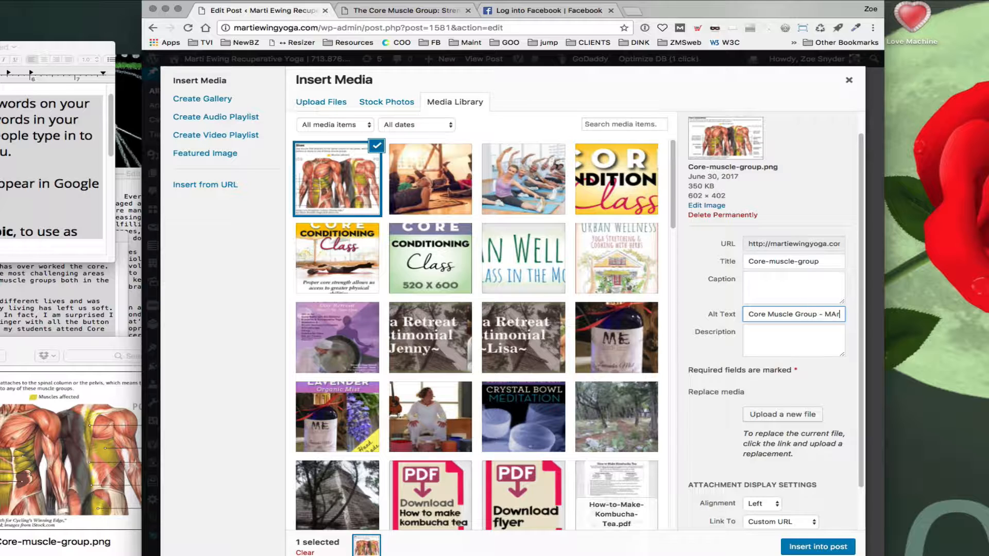
type("ti Ewing Tog")
key("BackSpace")
key("BackSpace")
key("BackSpace")
type("Recu")
left_click(783, 317)
key("BackSpace")
type("a")
key("Right")
type("perative")
type(" Yoga - H")
type("ouston, T")
type("X")
Step: Insert the image left-aligned, linked to its attachment page, at Medium 300 × 200 size
scroll(780, 350, "down", 2)
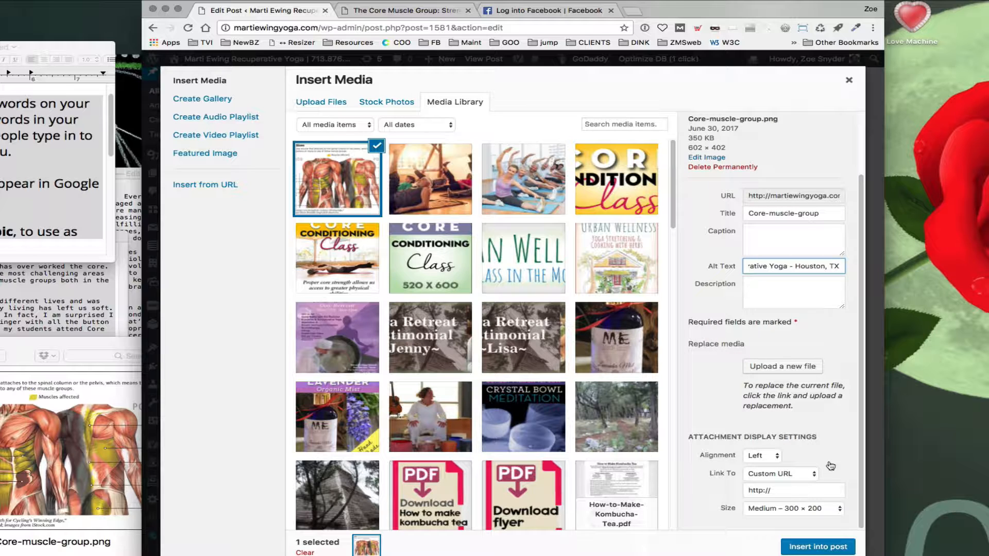
left_click(777, 457)
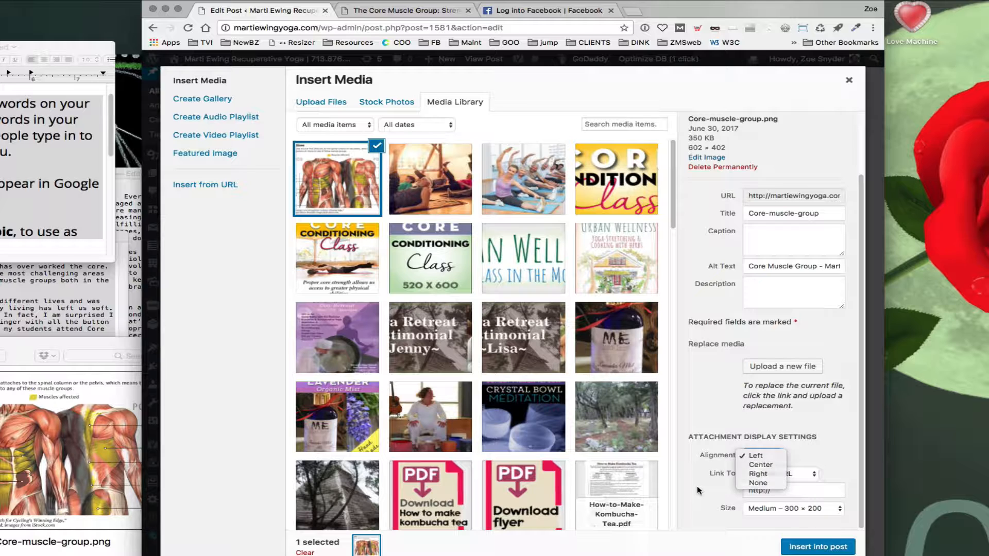
left_click(756, 456)
left_click(788, 475)
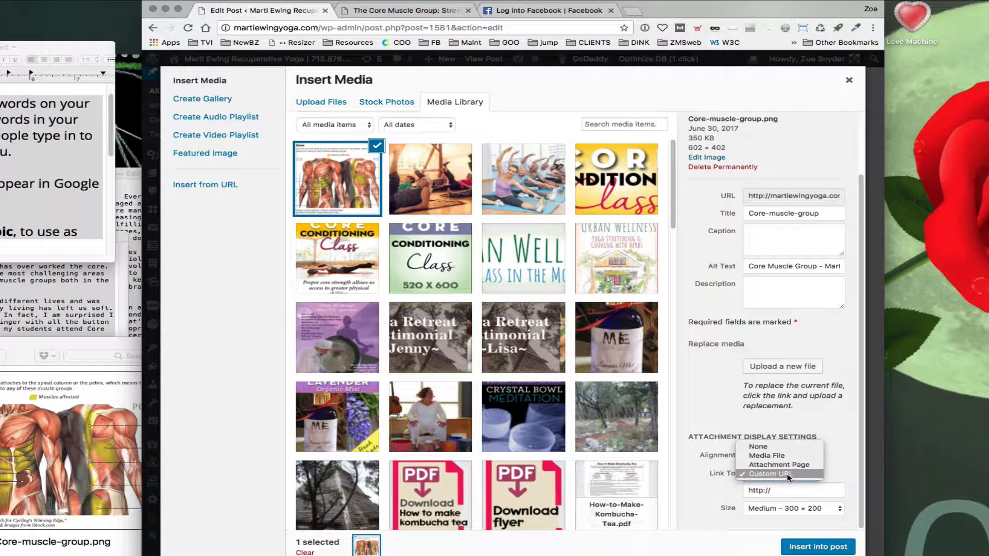
left_click(753, 465)
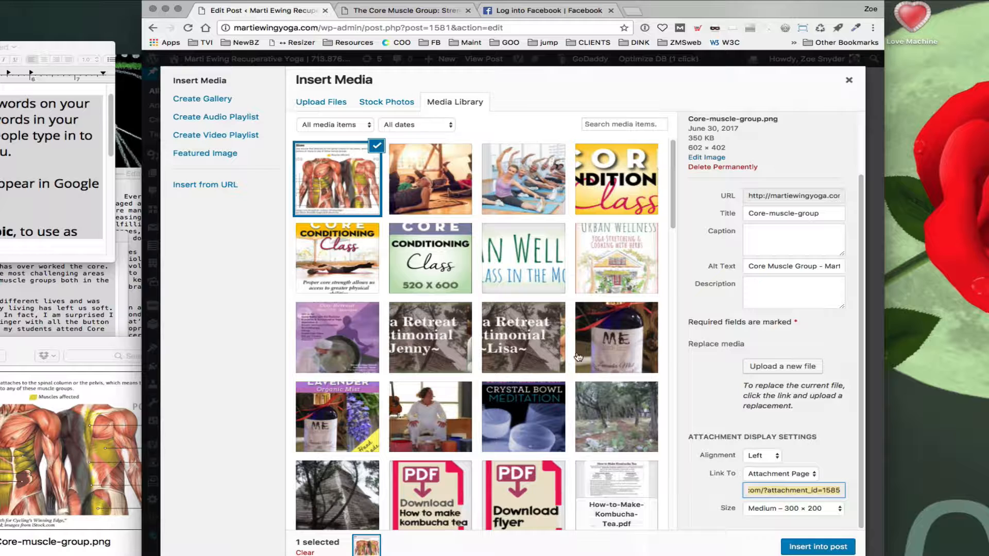
left_click(778, 511)
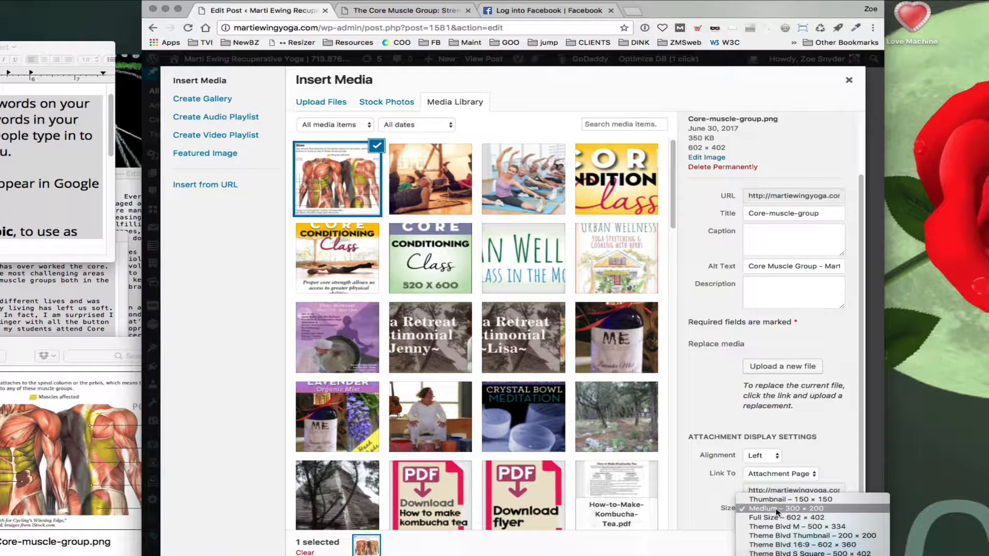
left_click(777, 511)
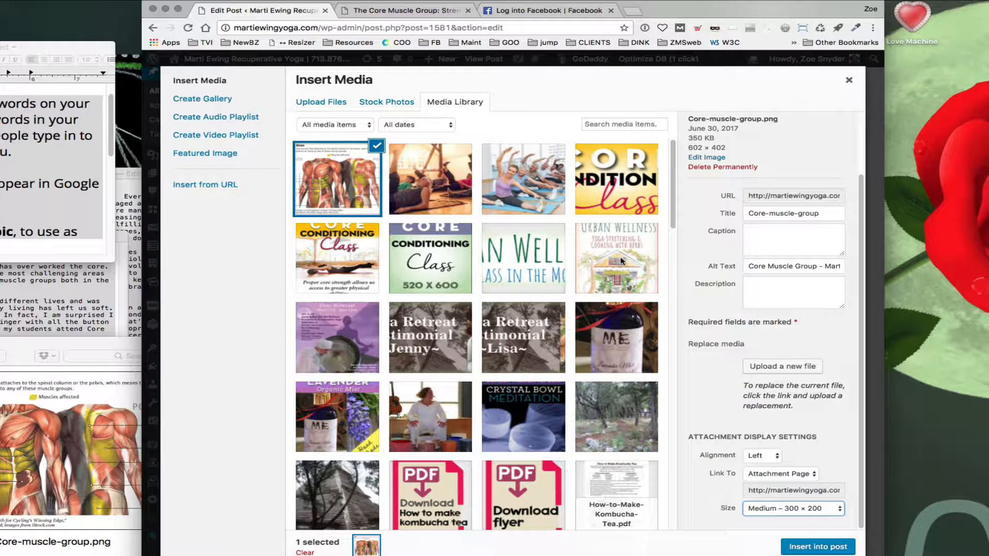
key("Return")
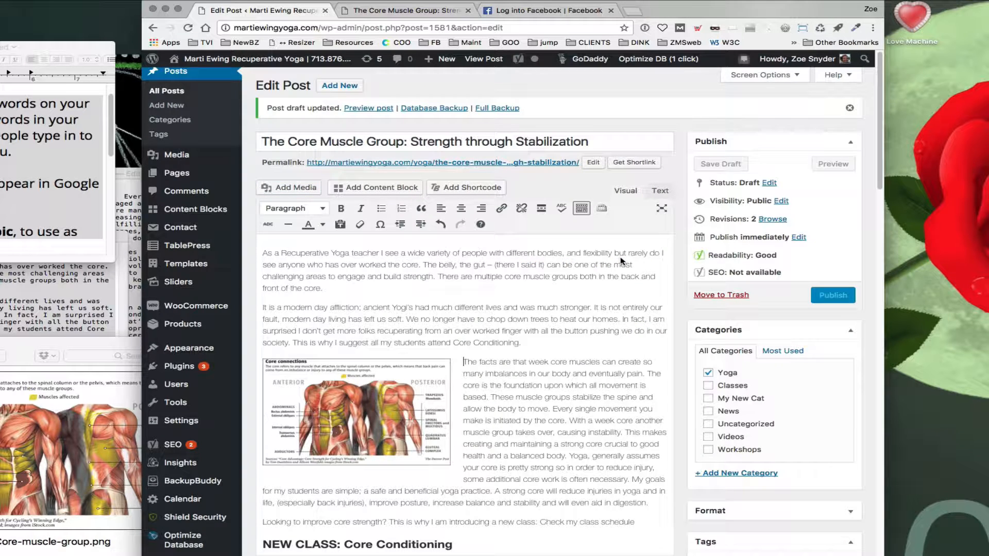
Step: Save the draft and return to the post preview
key("super+s")
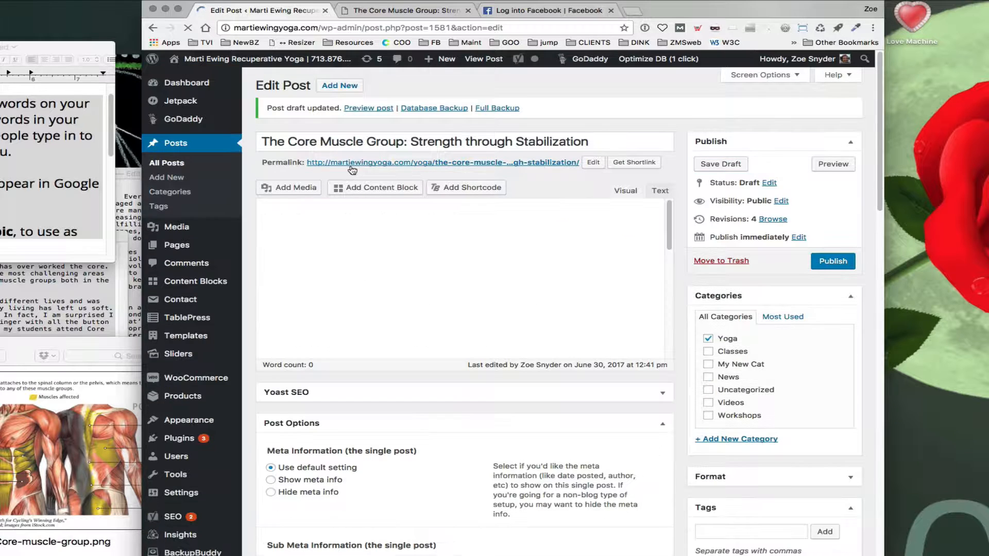
left_click(430, 12)
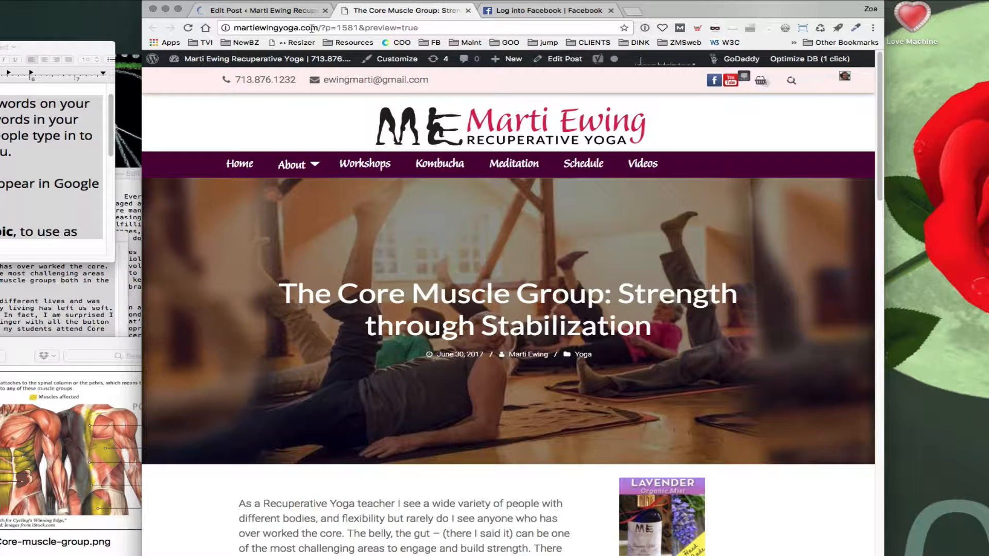
left_click(313, 13)
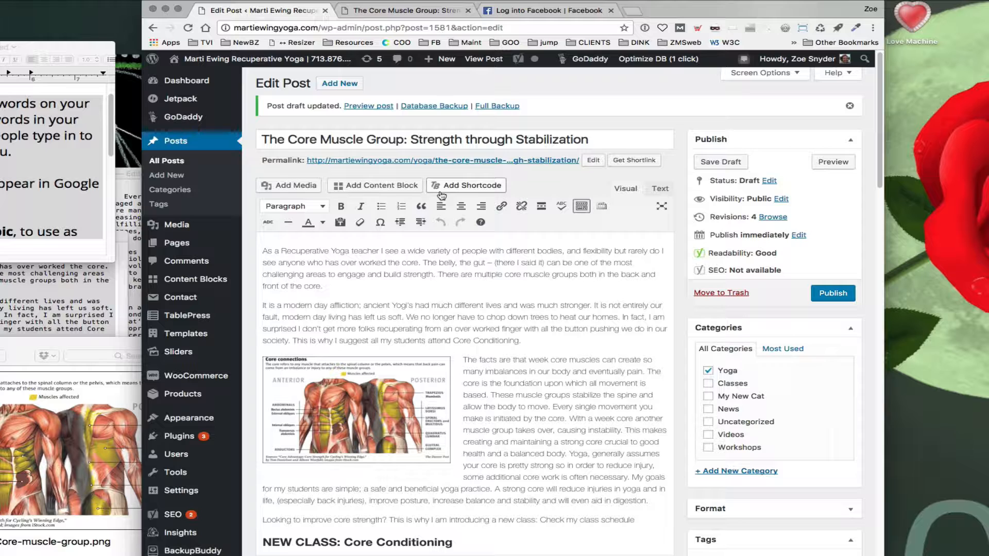
left_click(390, 14)
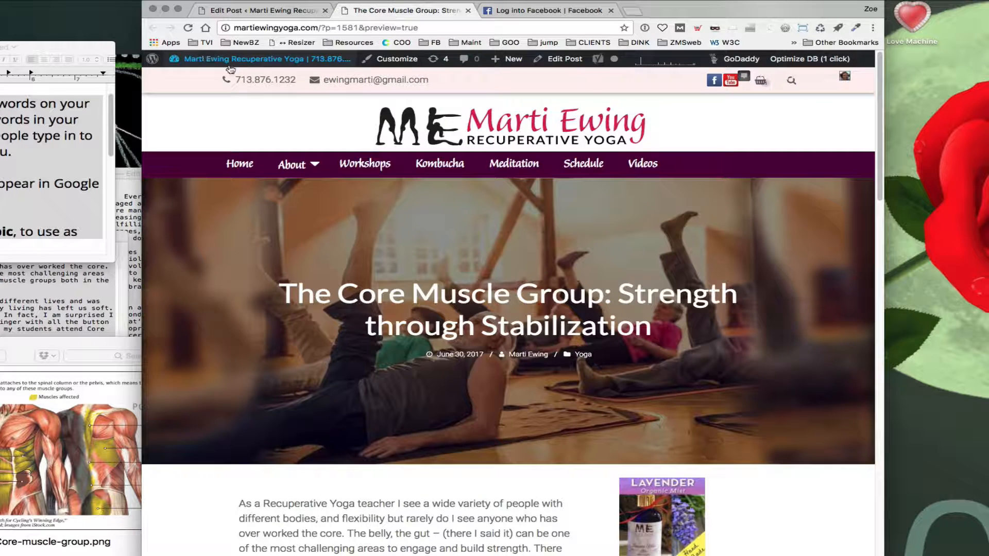
Step: Reload the post preview, scroll to the inline core-muscle image and open it in the lightbox, then close it
left_click(188, 30)
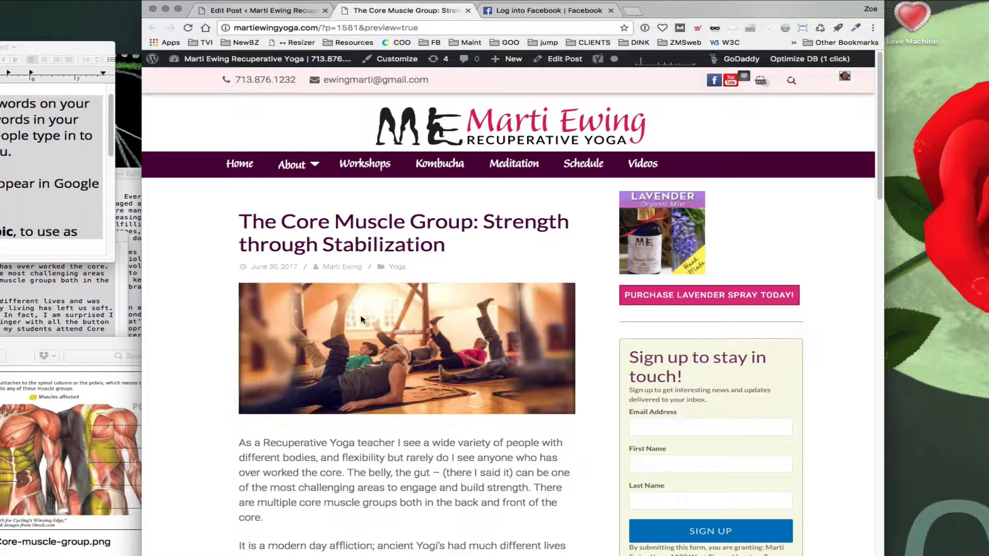
scroll(175, 423, "down", 7)
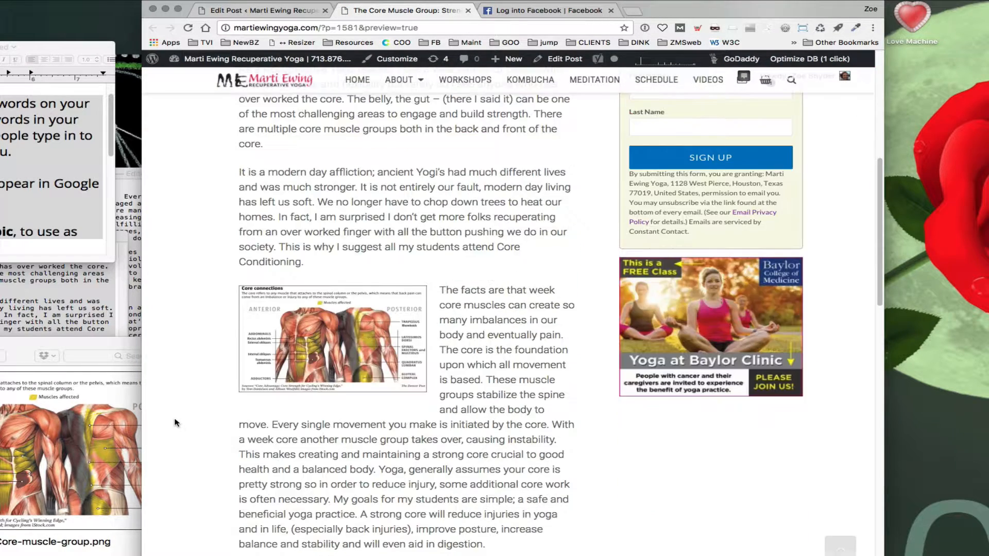
scroll(175, 423, "down", 1)
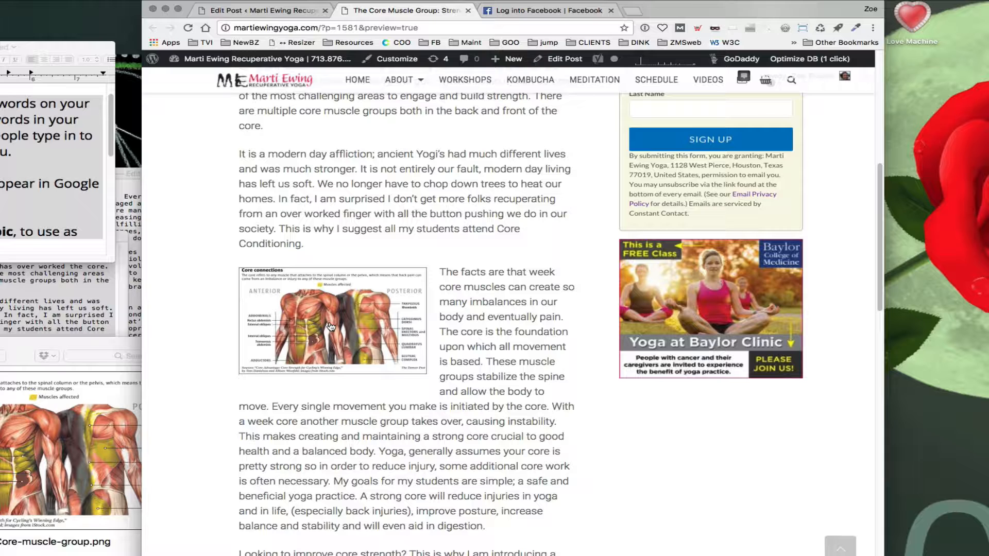
left_click(332, 327)
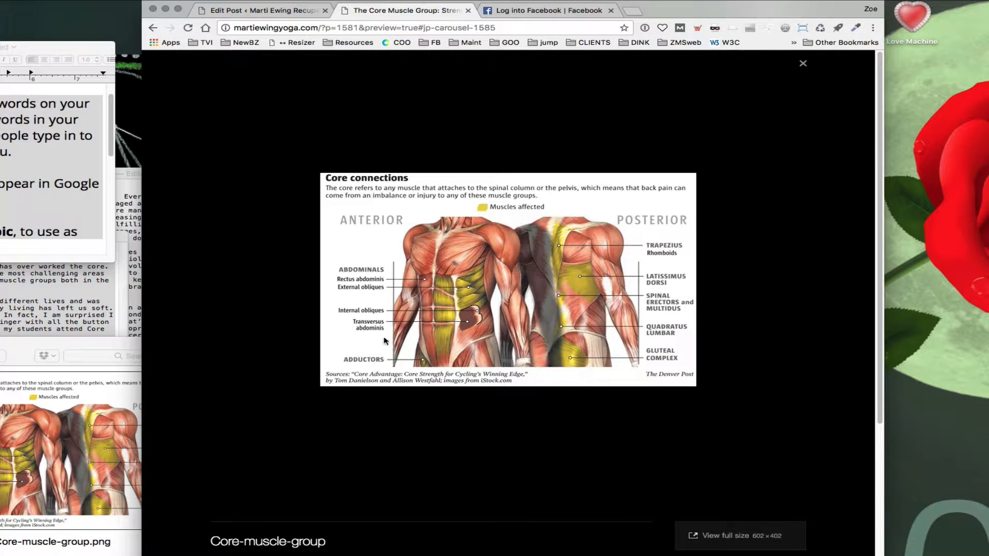
left_click(802, 65)
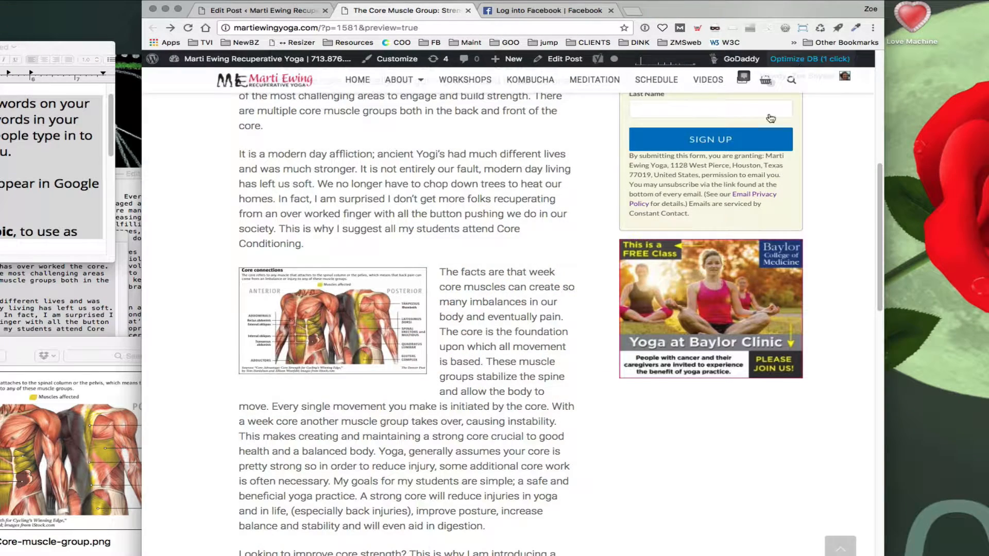
Step: Test the private Facebook page link at the end of the post and close the tab it opens
scroll(387, 432, "down", 10)
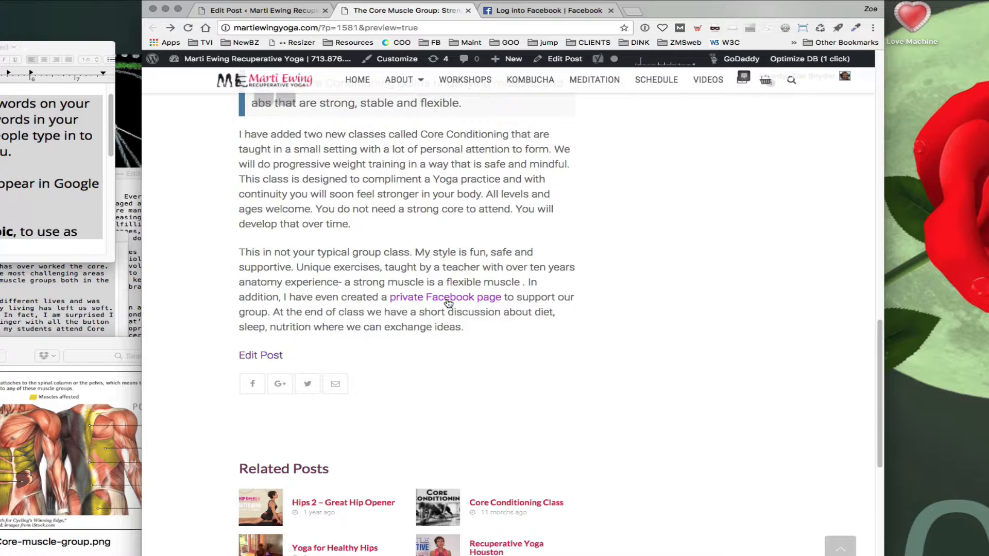
left_click(448, 303)
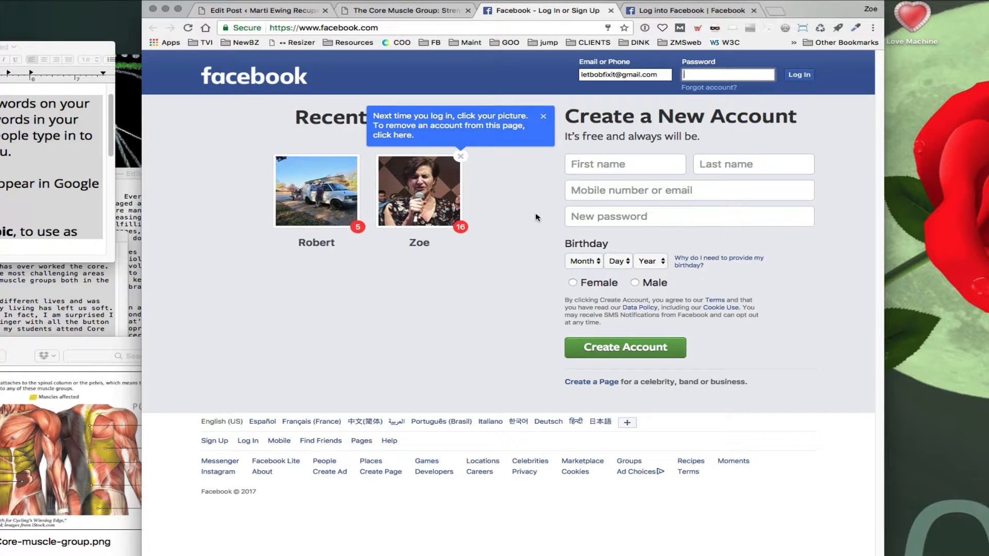
left_click(611, 10)
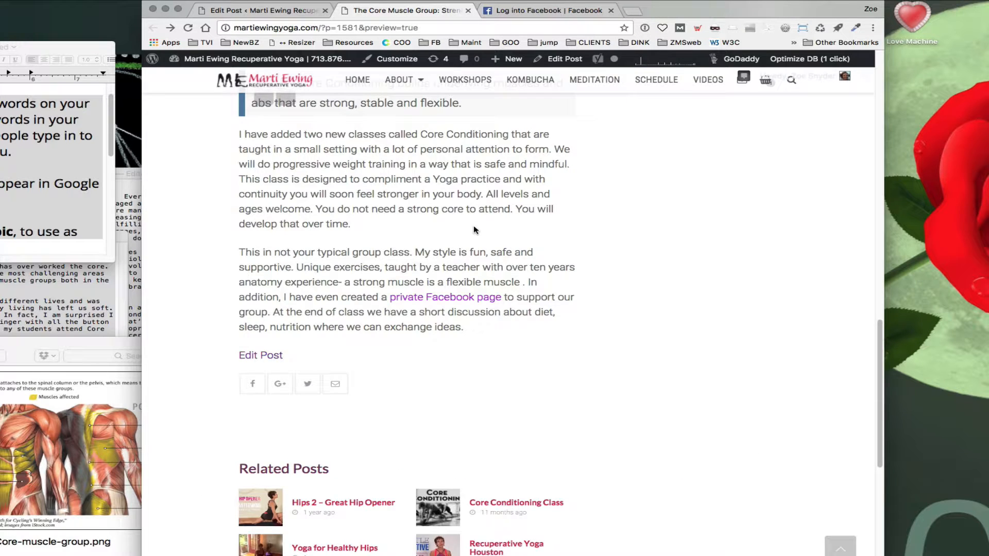
Step: Return to the post editor and switch it to the Text view to examine the post's HTML
scroll(473, 227, "up", 15)
scroll(472, 226, "up", 2)
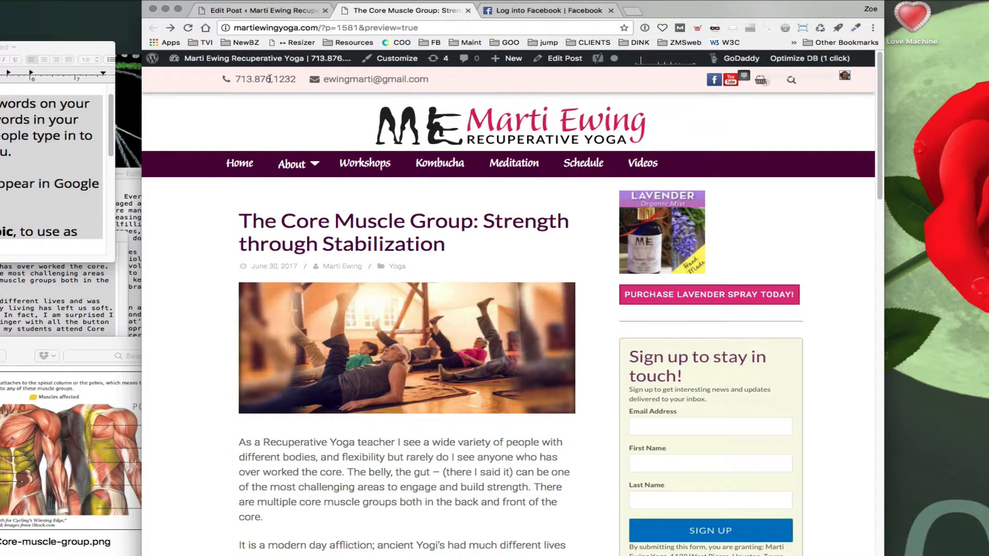
left_click(258, 10)
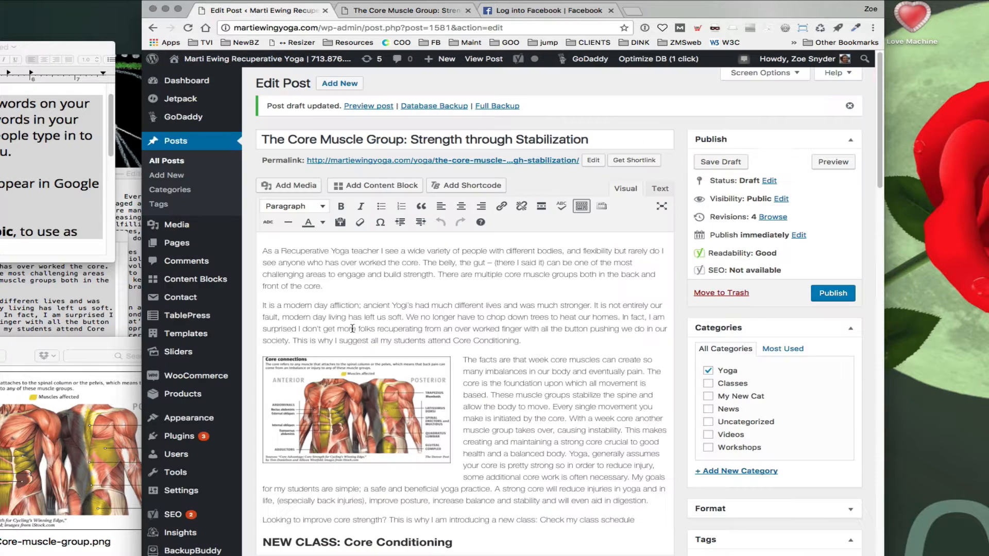
left_click(663, 190)
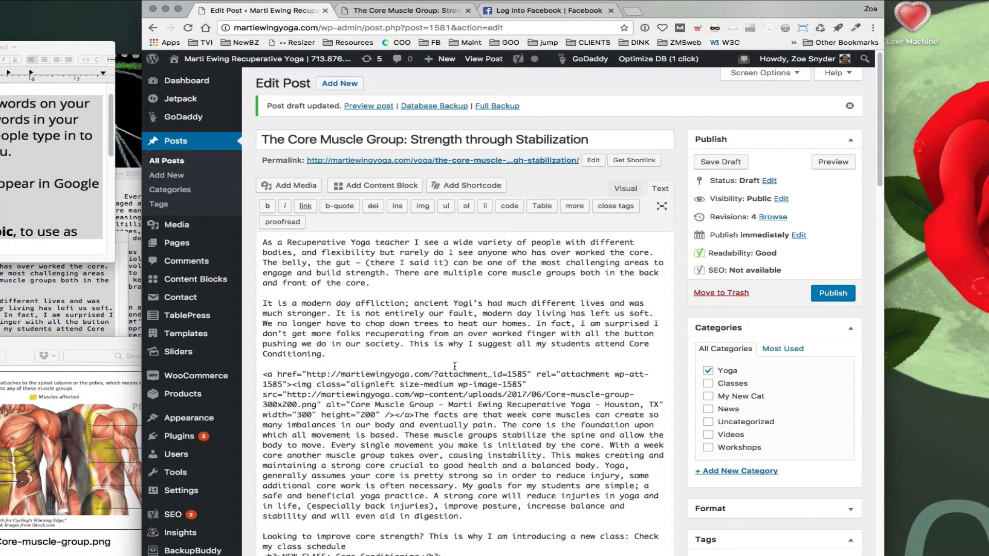